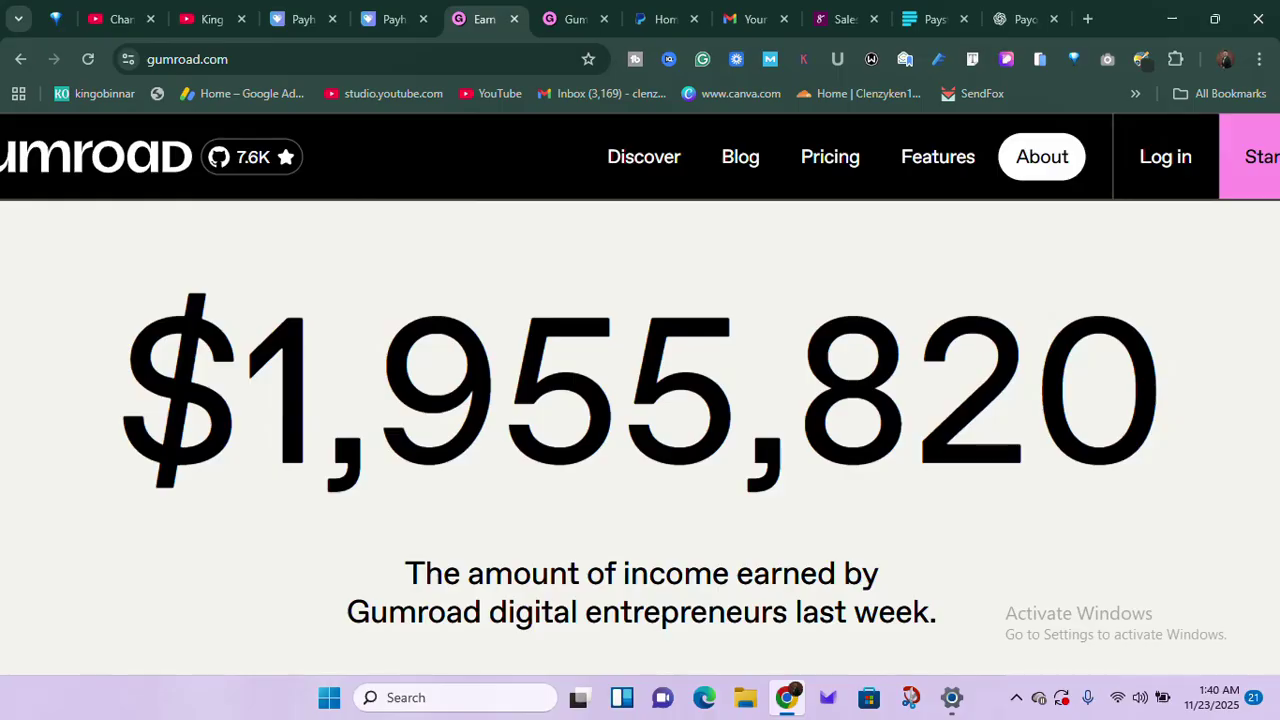
# - Review the Gumroad weekly income figure, the PayPal balance, the Selar sales volume and the all-time Paystack revenue
pyautogui.scroll(-1, 640, 400)
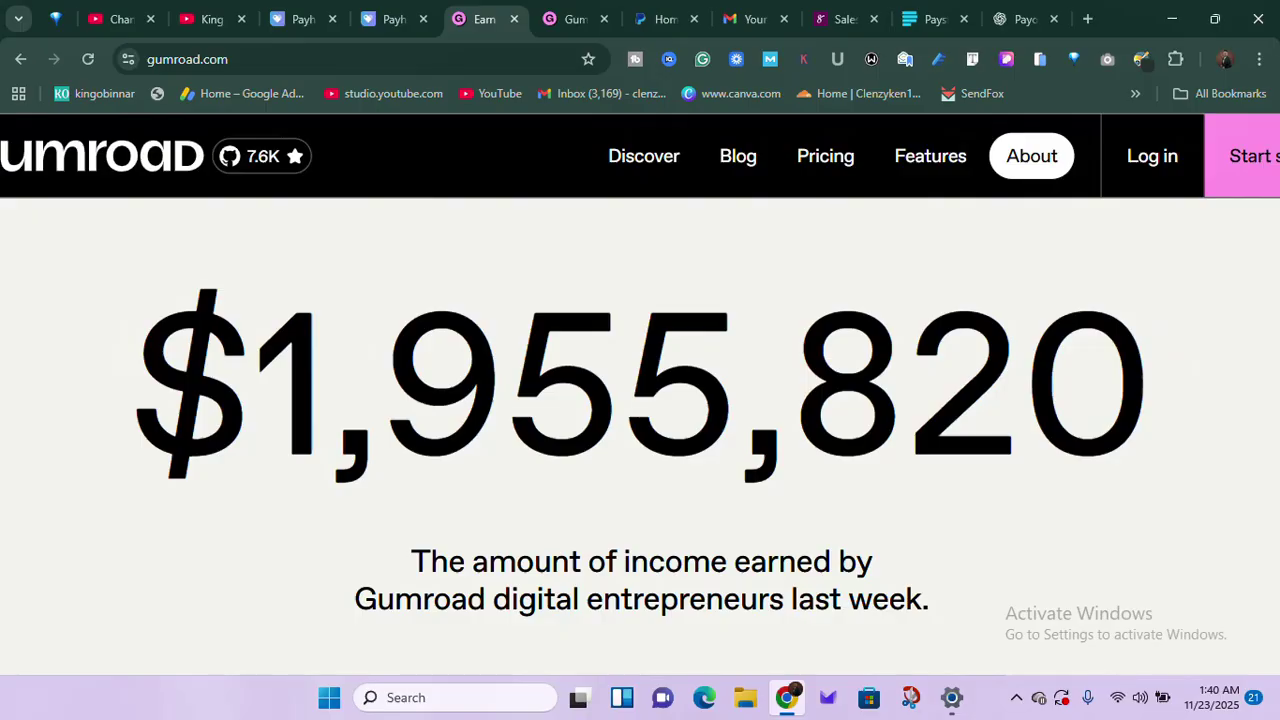
pyautogui.click(660, 20)
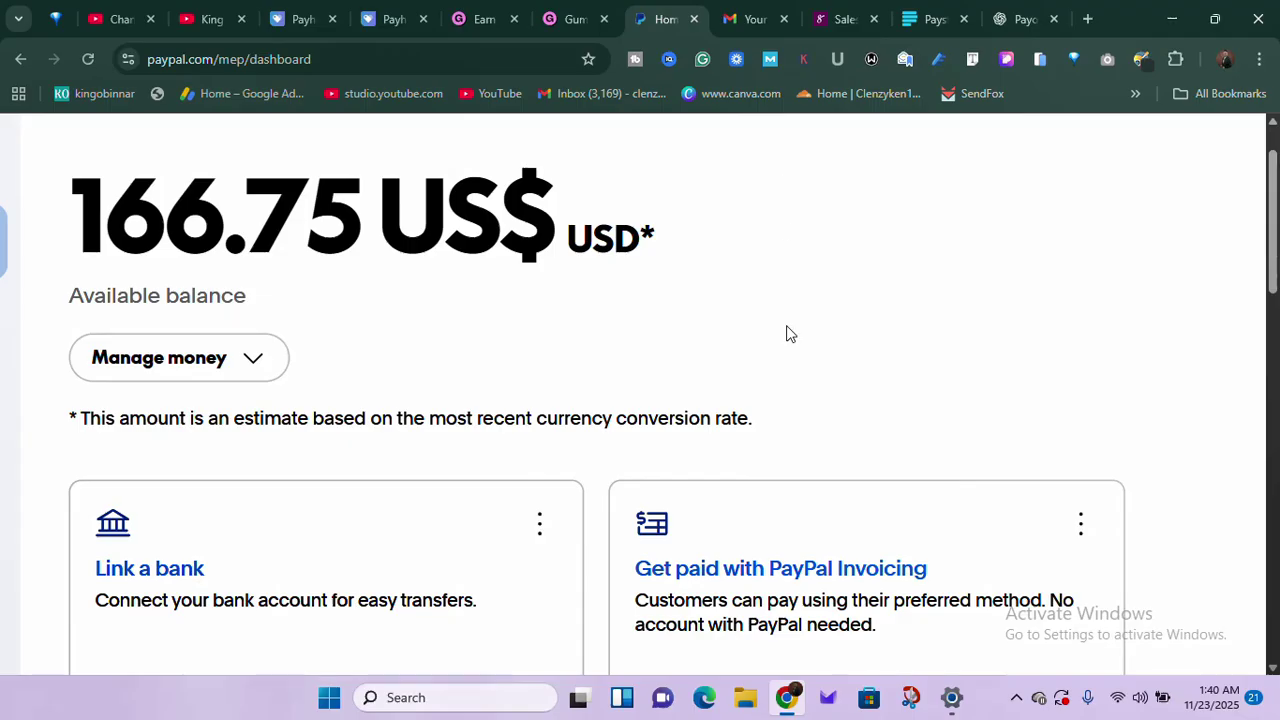
pyautogui.scroll(2, 786, 331)
pyautogui.click(838, 18)
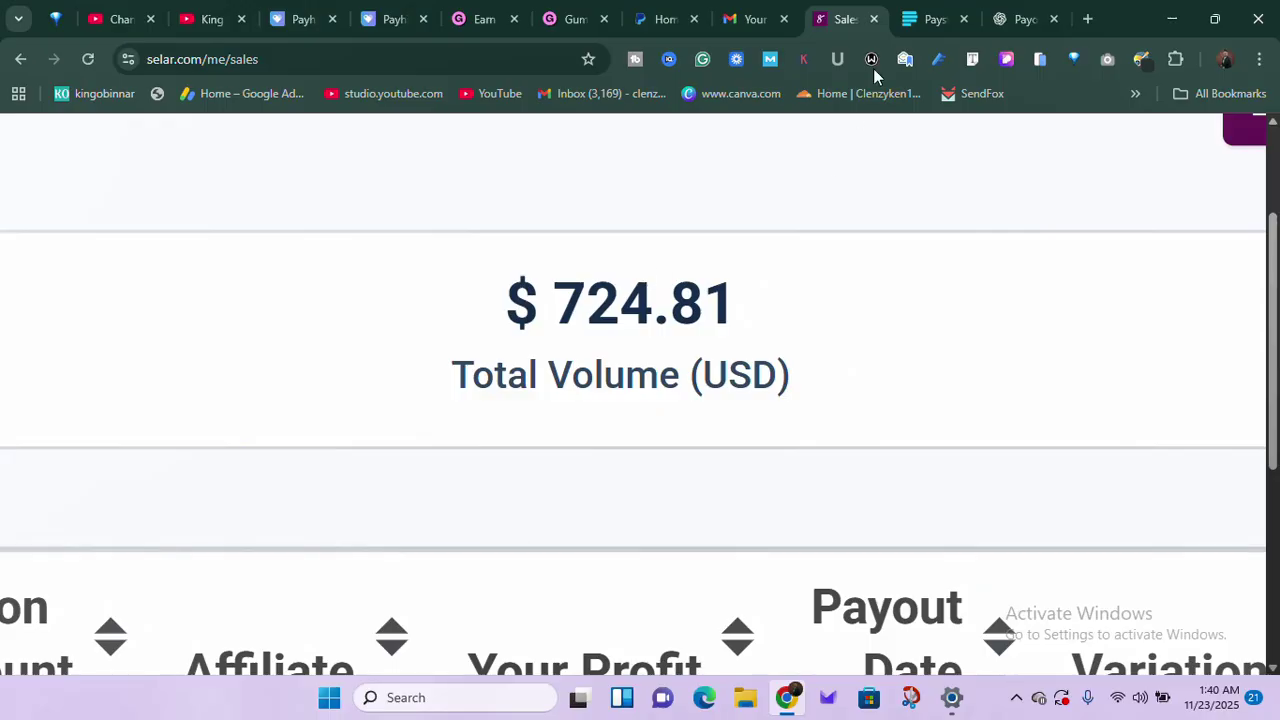
pyautogui.click(930, 19)
pyautogui.scroll(3, 760, 189)
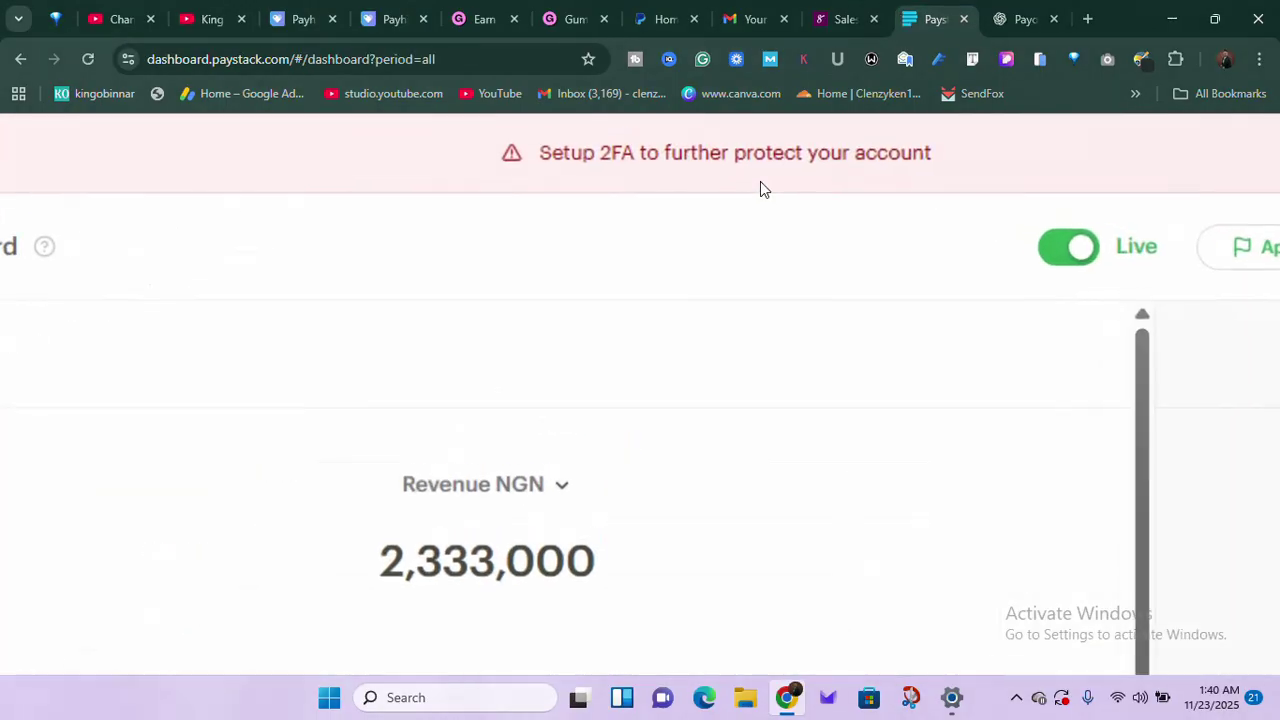
pyautogui.hscroll(-2, 760, 189)
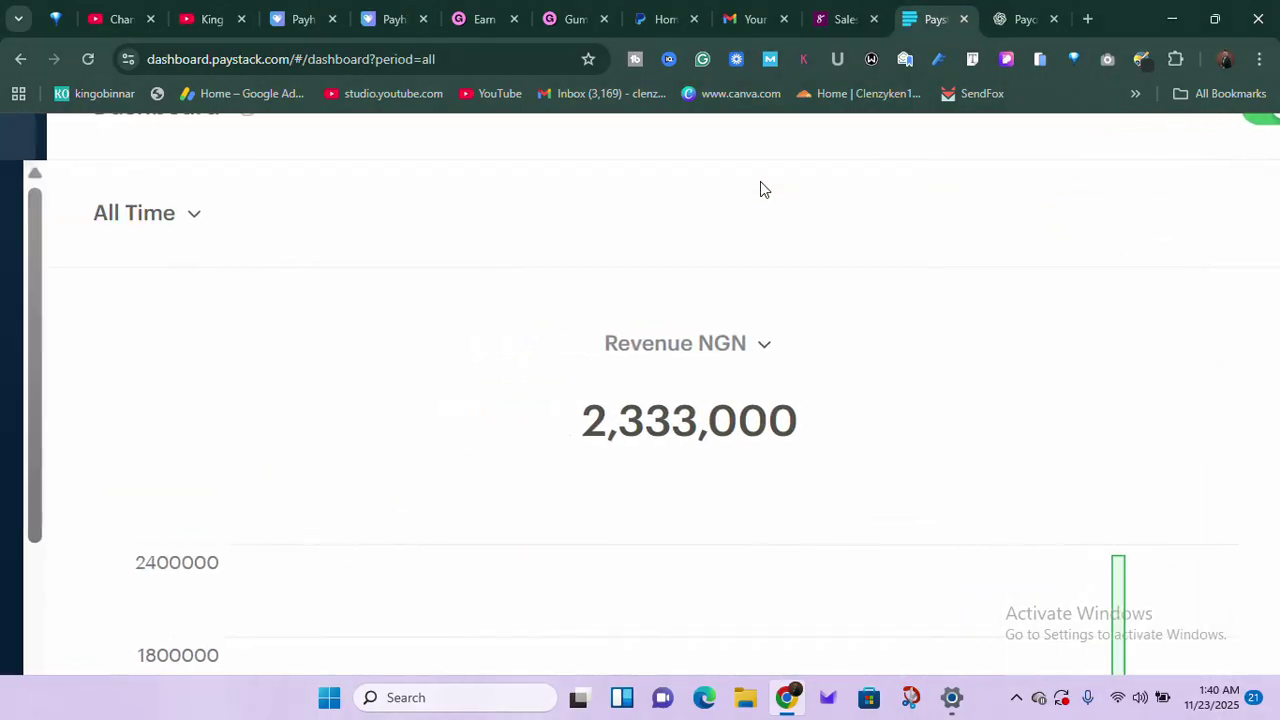
# - Examine the Payhip home page and the creator income section of the Gumroad home page
pyautogui.click(370, 16)
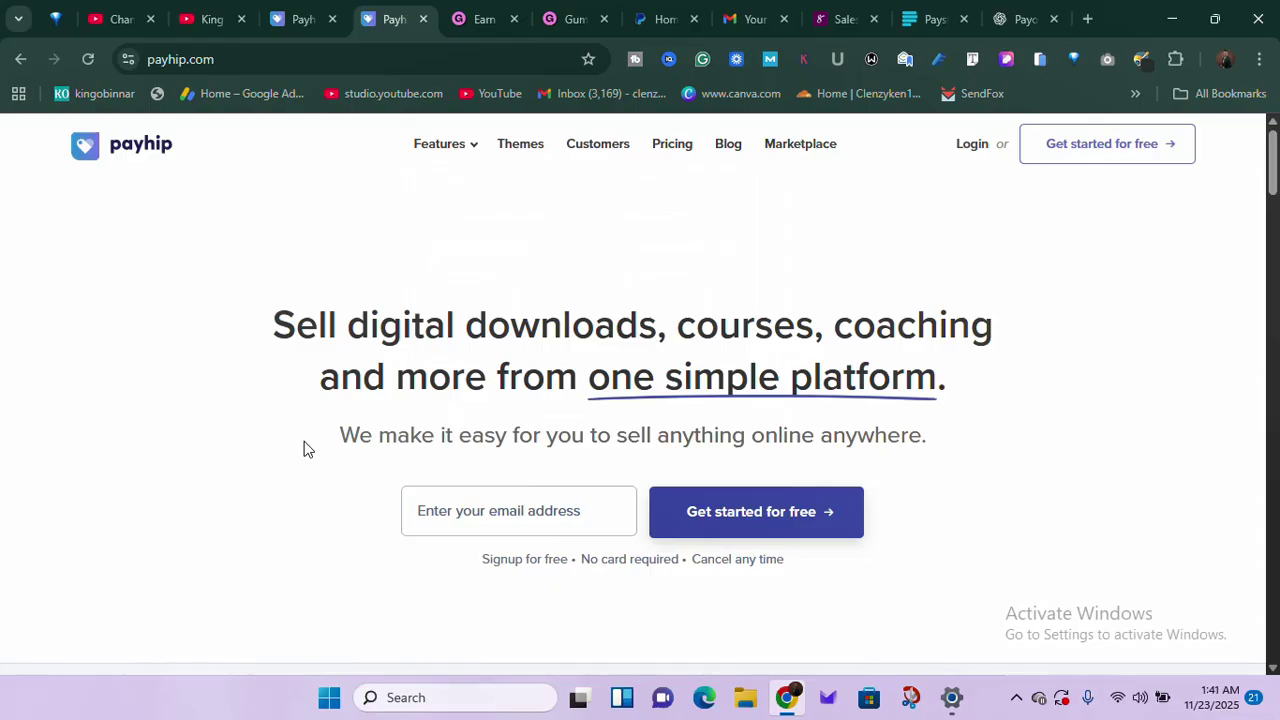
pyautogui.scroll(5, 240, 335)
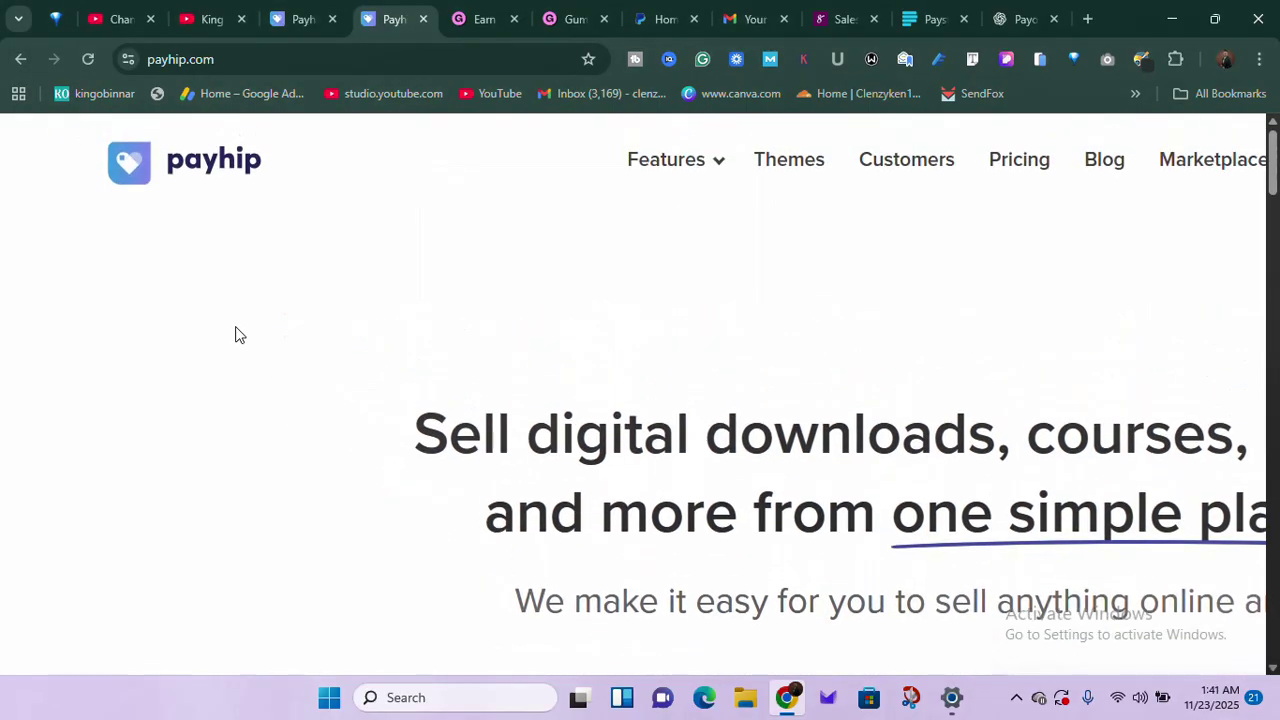
pyautogui.click(487, 12)
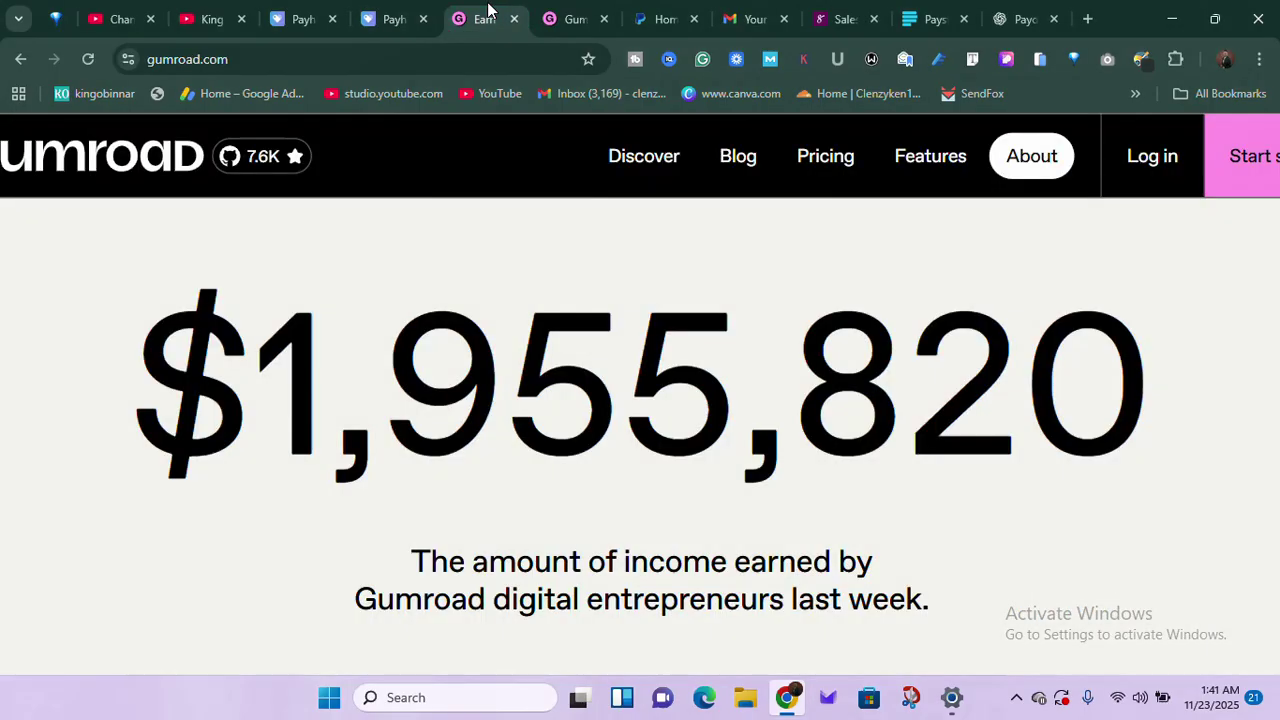
pyautogui.click(570, 18)
pyautogui.click(480, 18)
pyautogui.scroll(1, 209, 178)
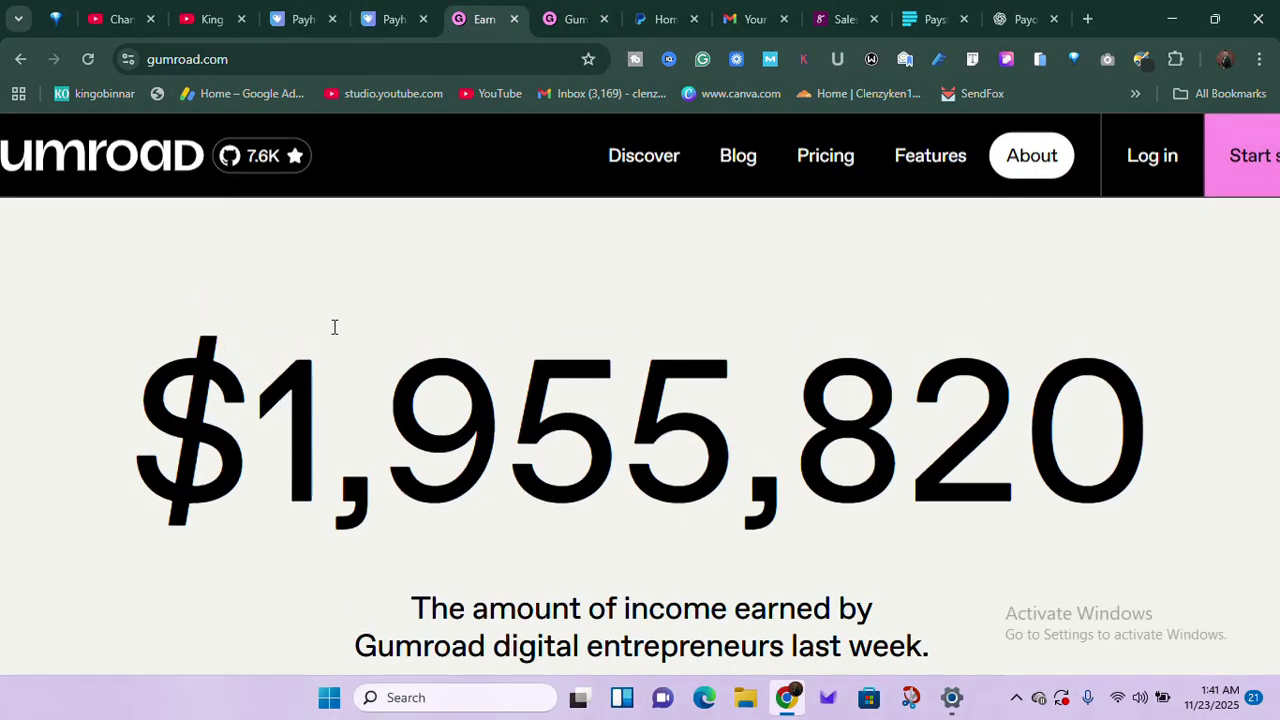
pyautogui.scroll(-1, 335, 327)
pyautogui.scroll(-1, 335, 327)
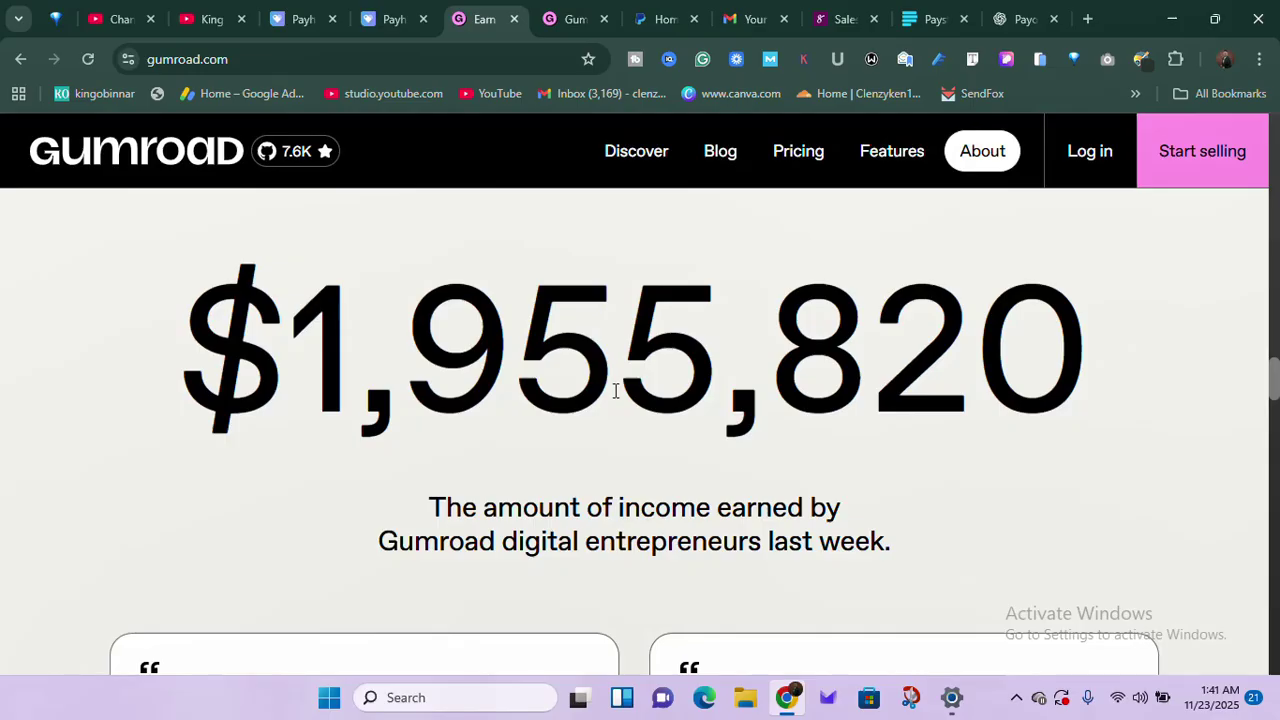
# - Open canva.com in a new browser tab
pyautogui.click(1088, 18)
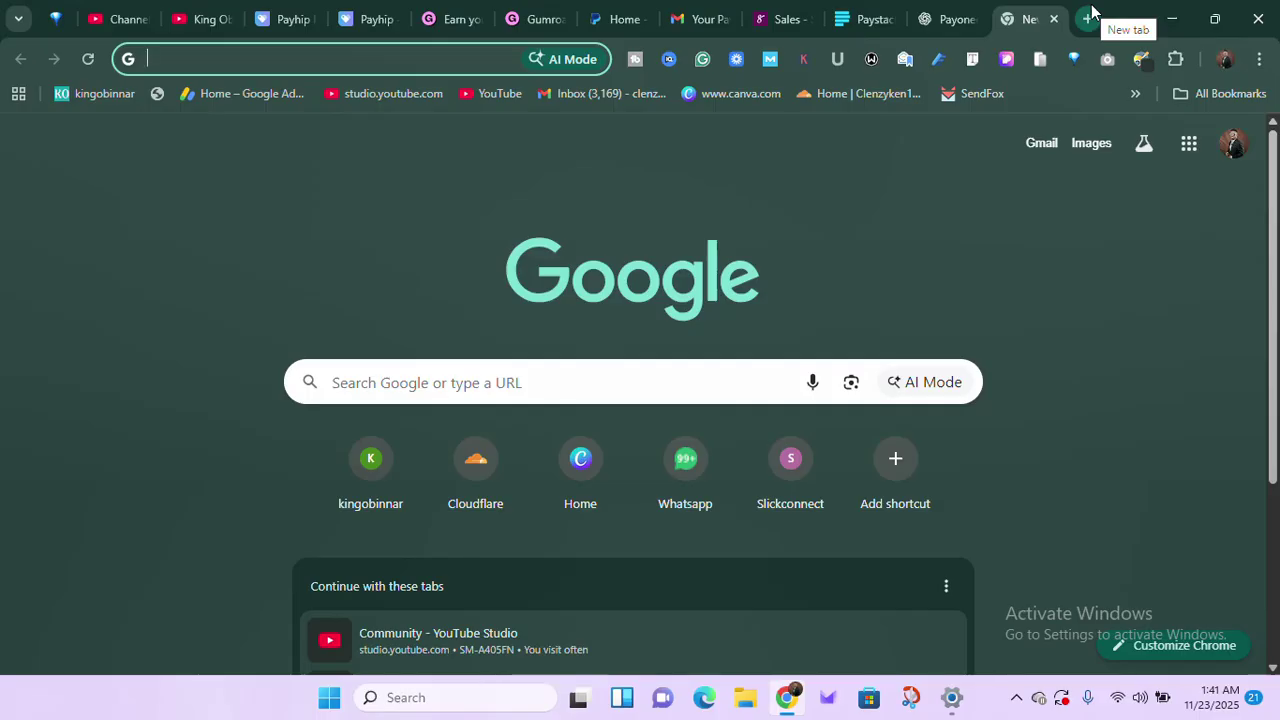
pyautogui.write('canva.com')
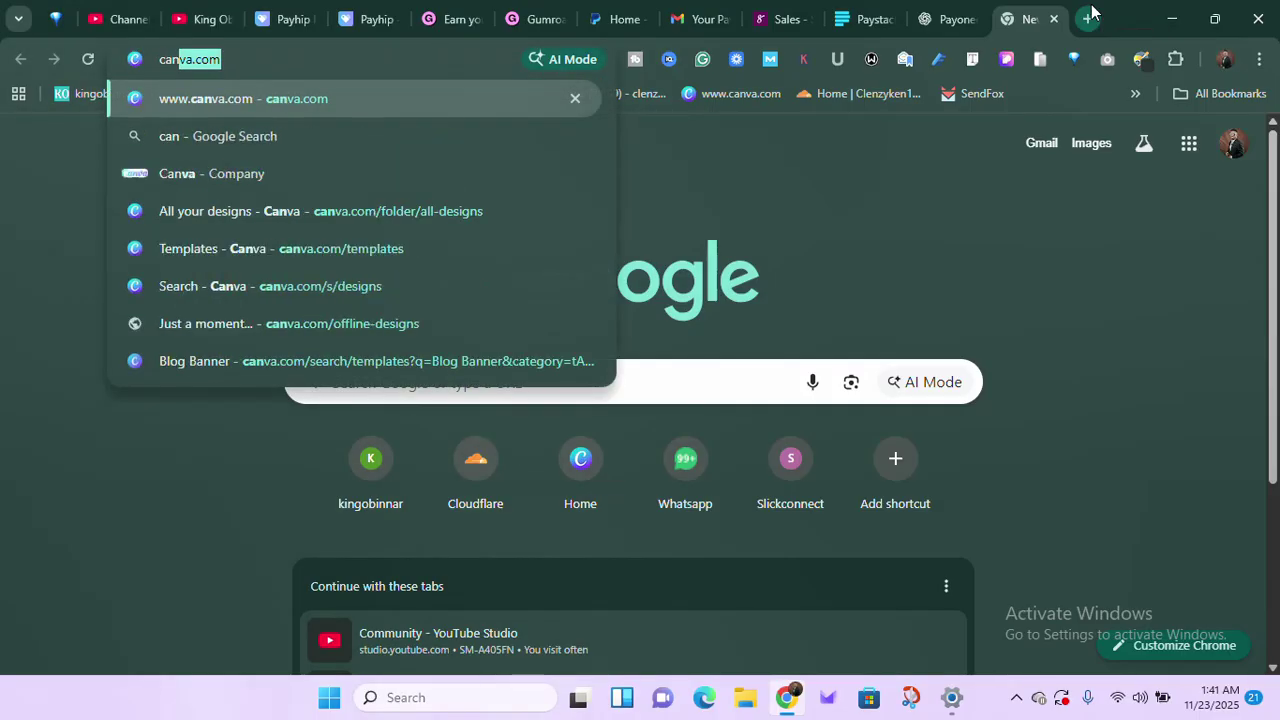
pyautogui.press('Return')
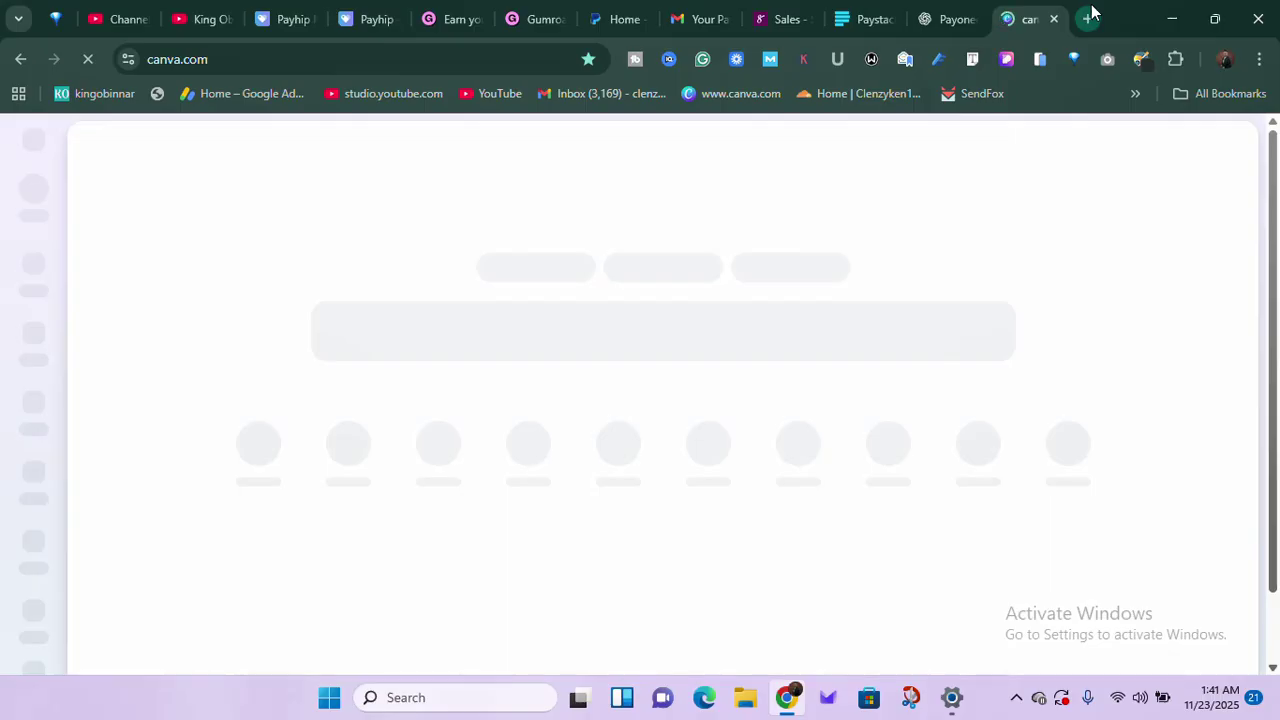
# - Switch to the Payhip marketplace page and look through its featured products
pyautogui.click(347, 10)
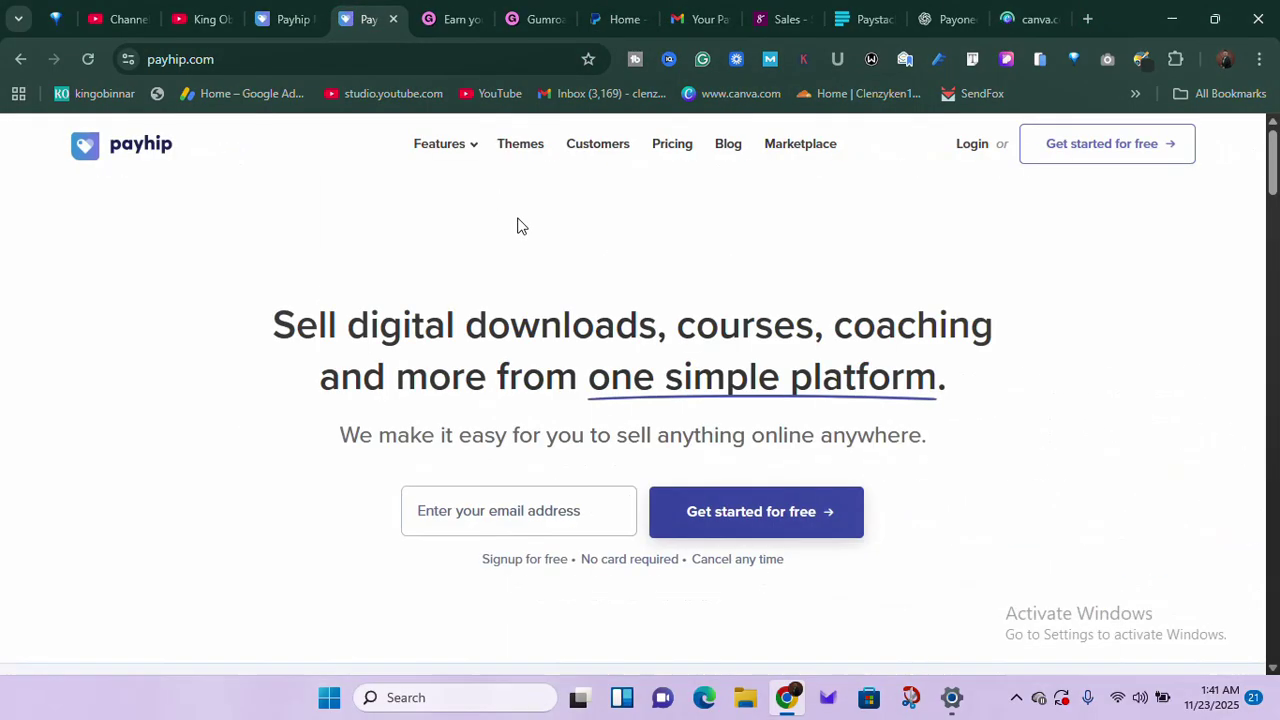
pyautogui.click(292, 18)
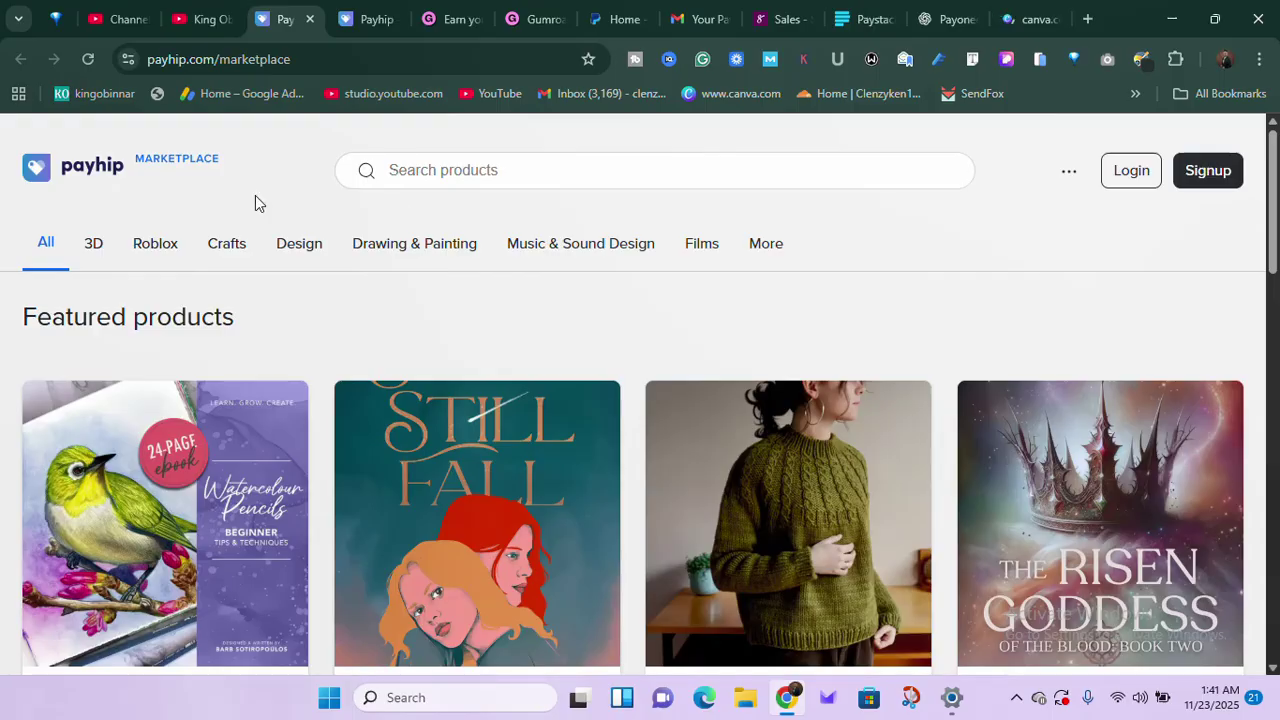
pyautogui.moveTo(305, 250)
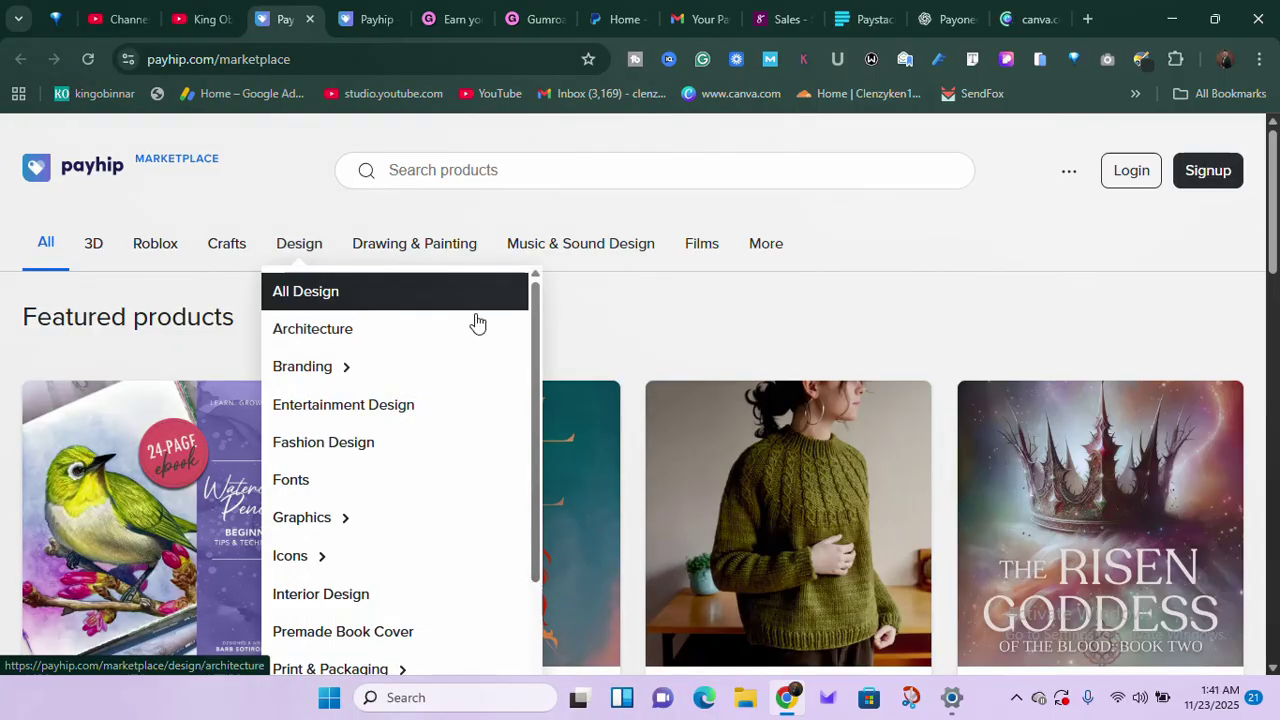
pyautogui.scroll(-2, 713, 326)
pyautogui.scroll(-3, 713, 326)
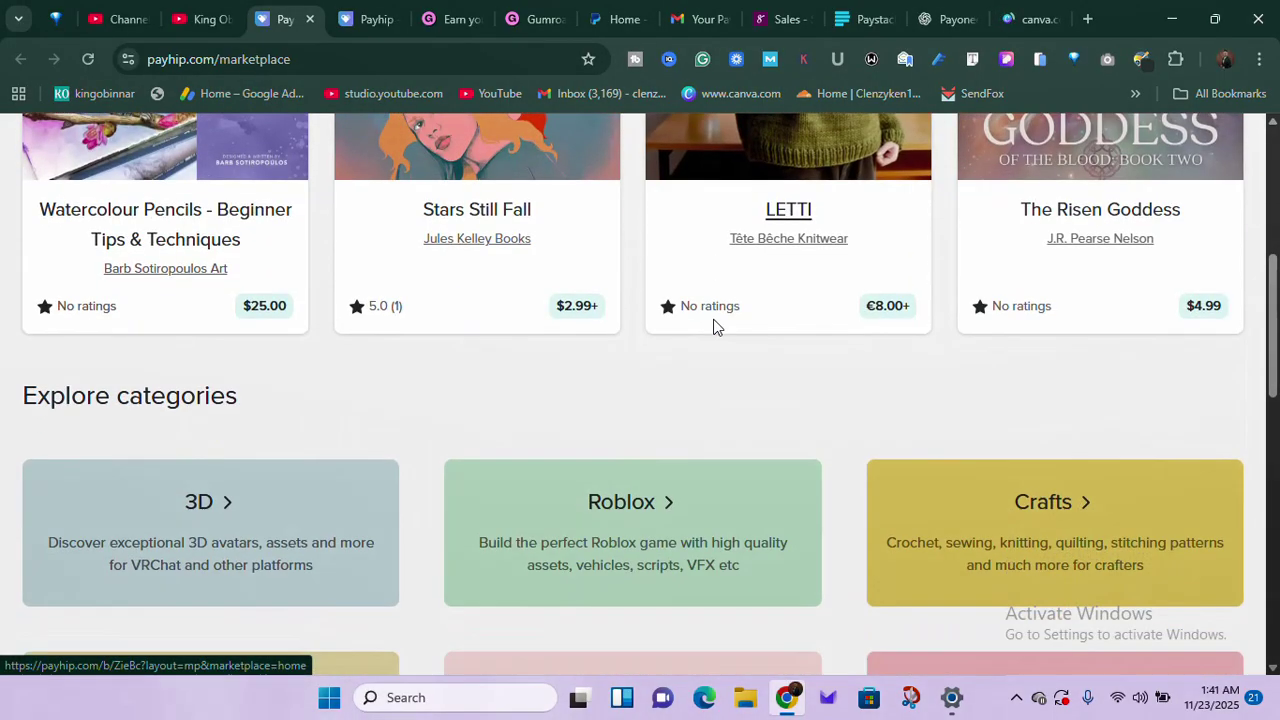
pyautogui.scroll(5, 713, 326)
pyautogui.scroll(-1, 713, 326)
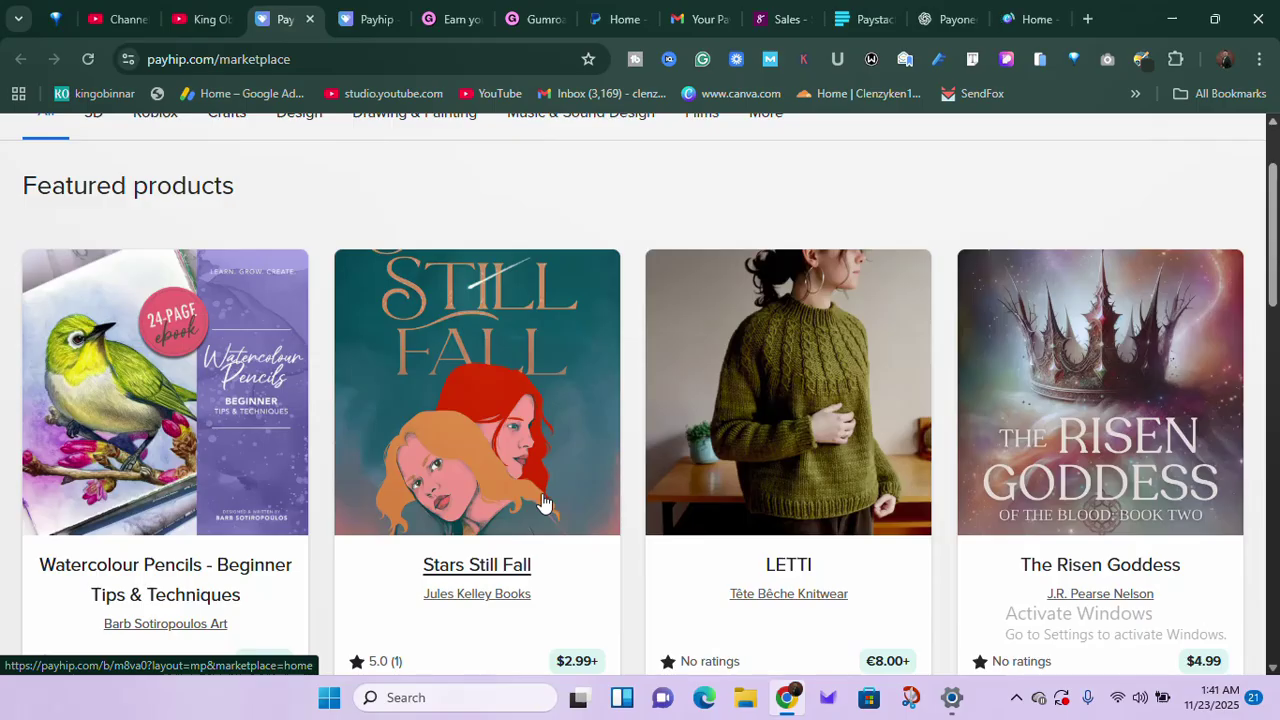
pyautogui.scroll(-1, 541, 502)
pyautogui.scroll(2, 541, 502)
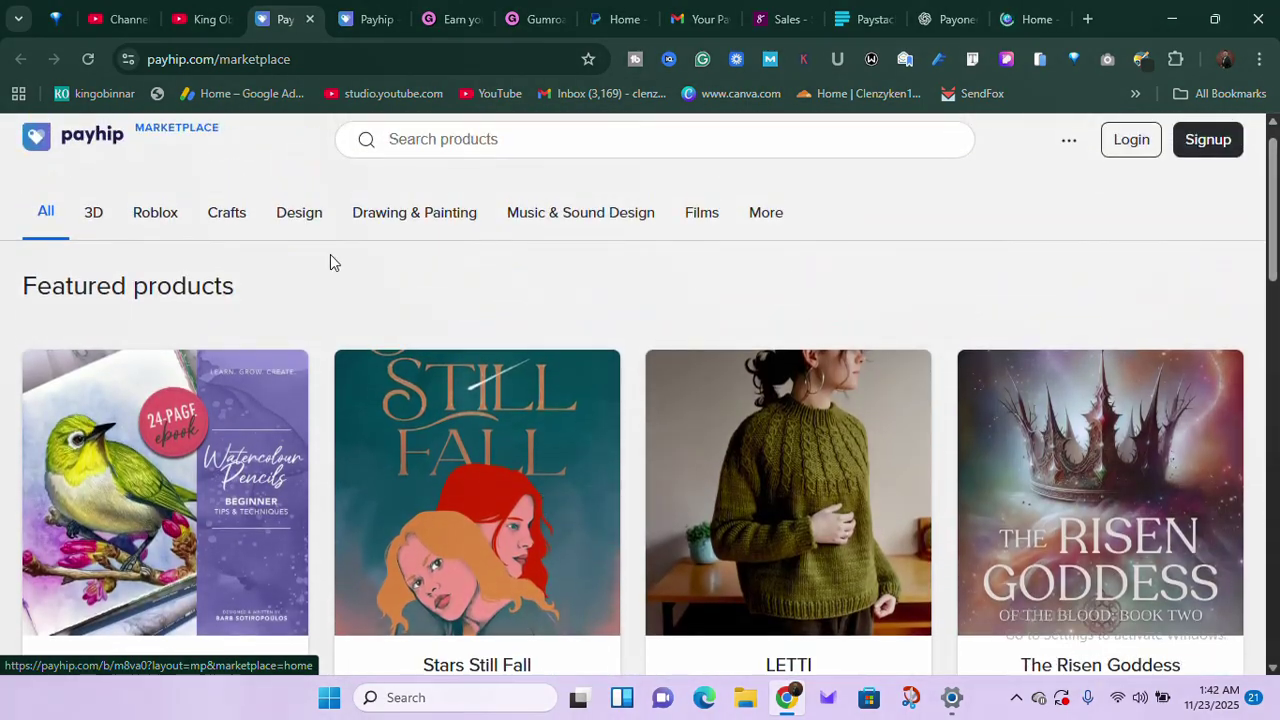
# - Examine the subcategories of the marketplace's 3D, Crafts, Design, Drawing & Painting, Music & Sound Design and Films categories
pyautogui.moveTo(89, 216)
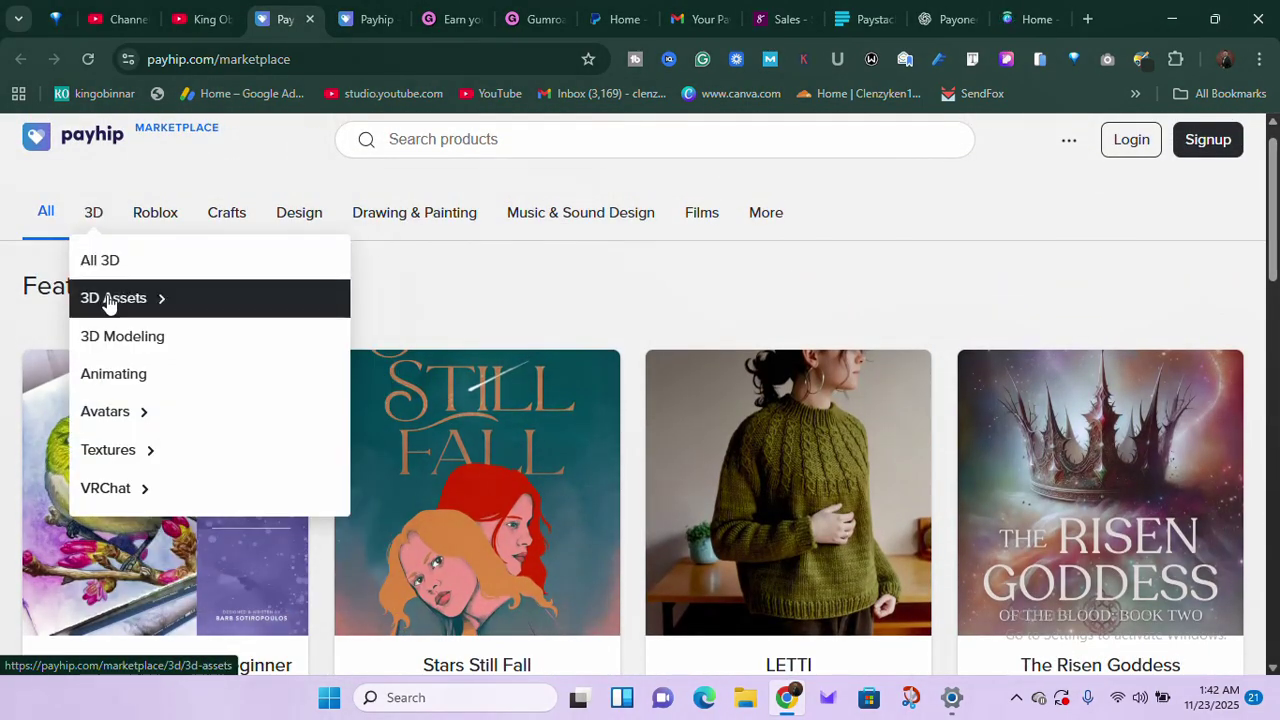
pyautogui.moveTo(229, 220)
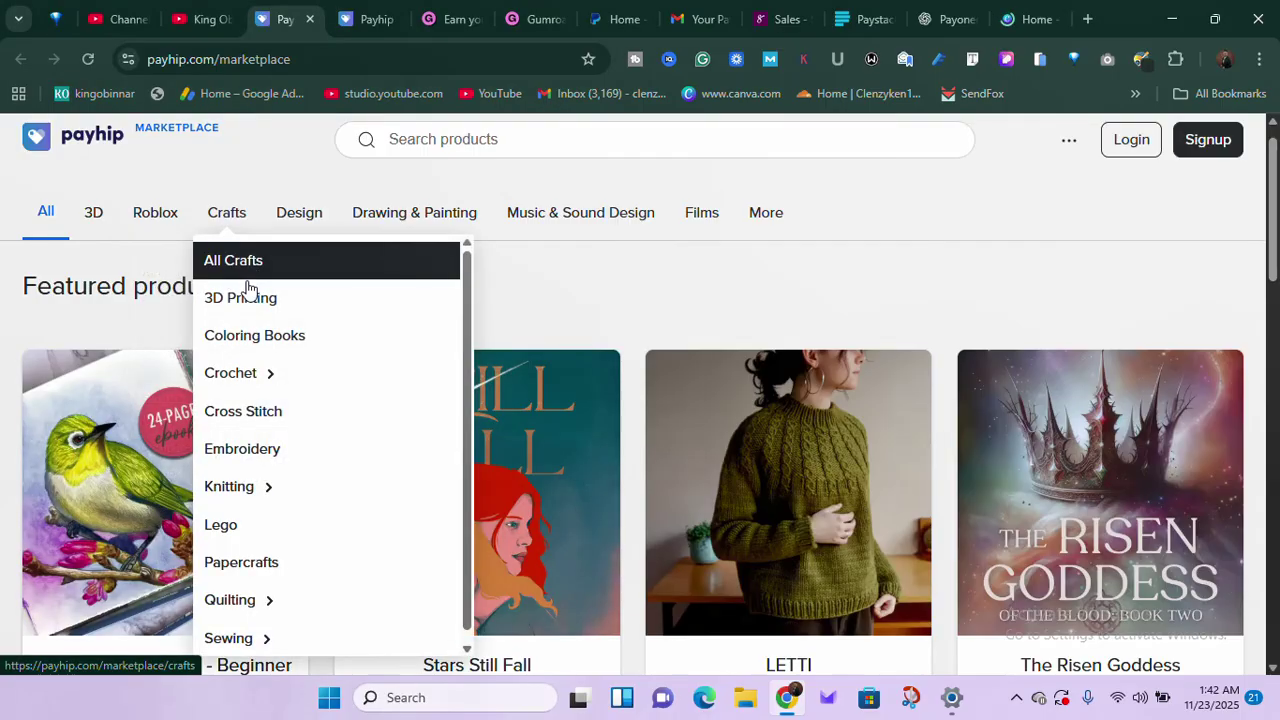
pyautogui.moveTo(292, 224)
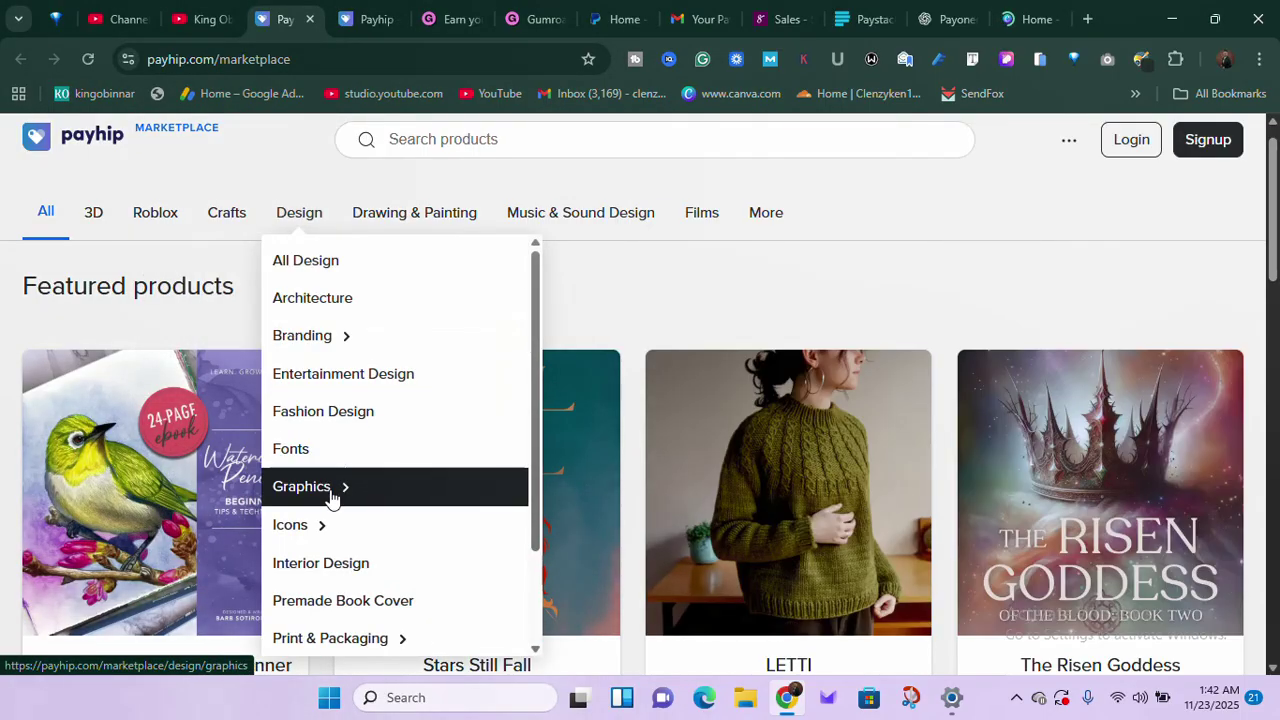
pyautogui.moveTo(397, 220)
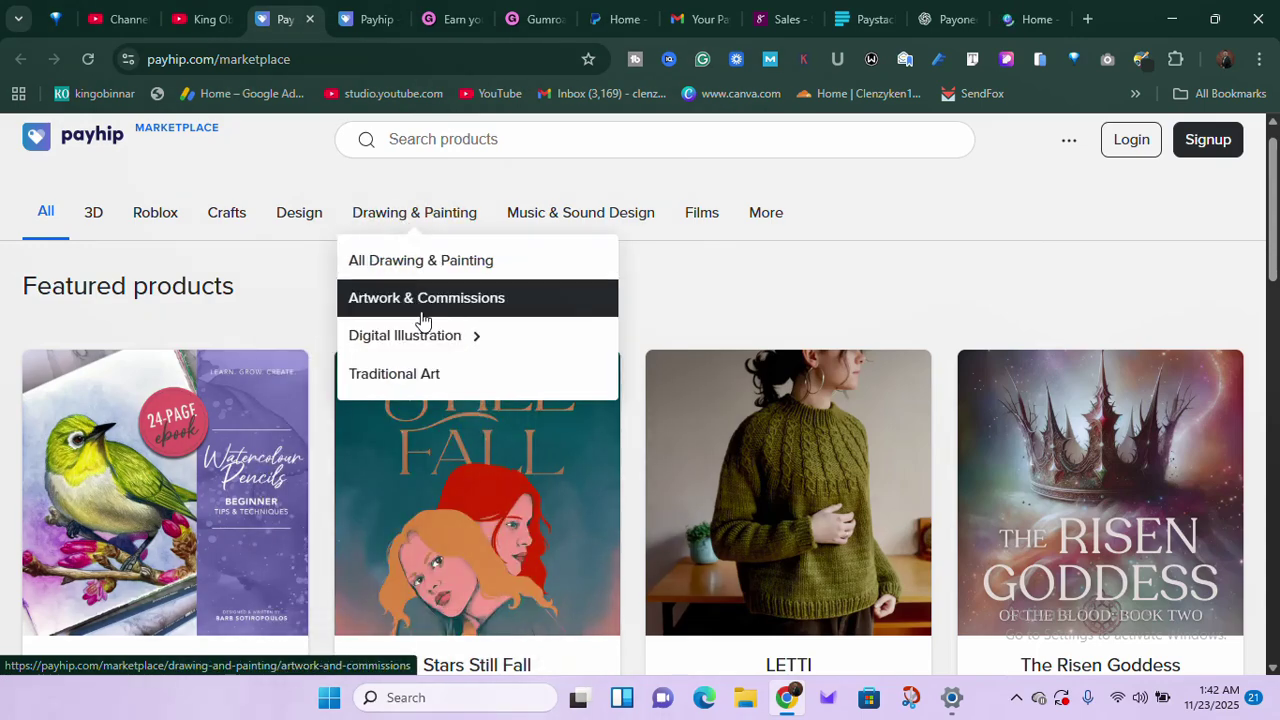
pyautogui.moveTo(566, 220)
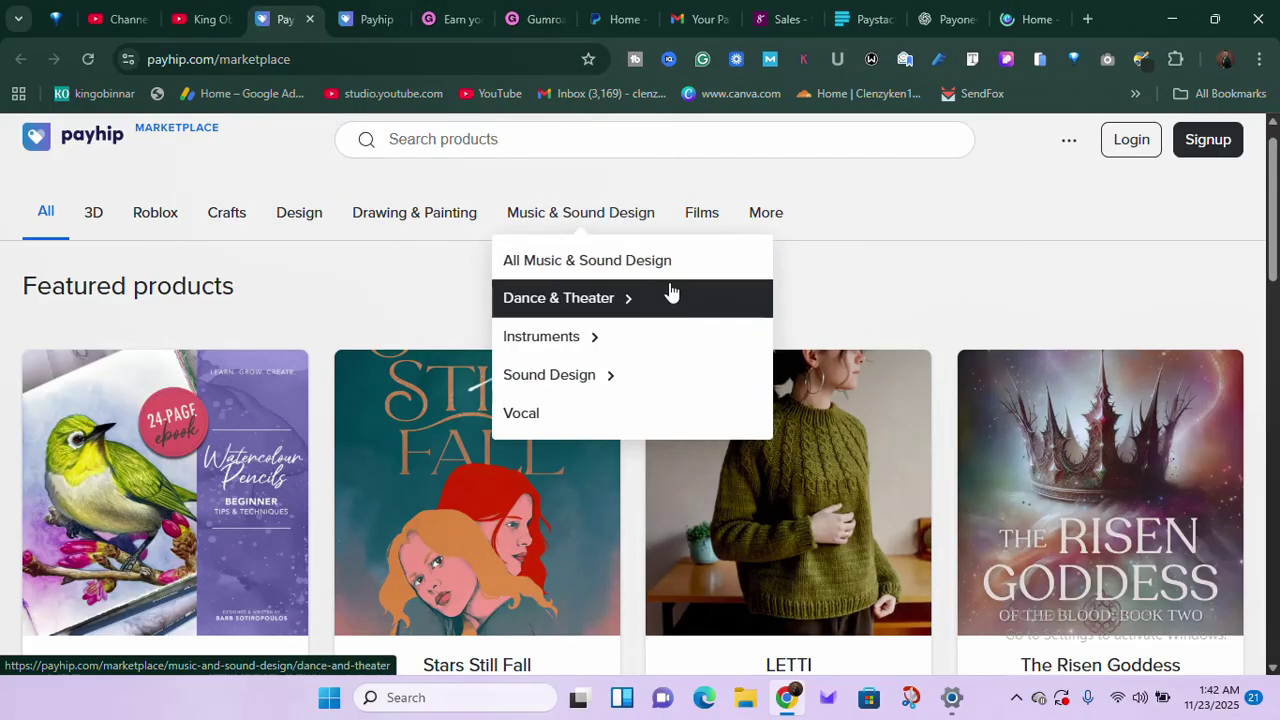
pyautogui.moveTo(700, 225)
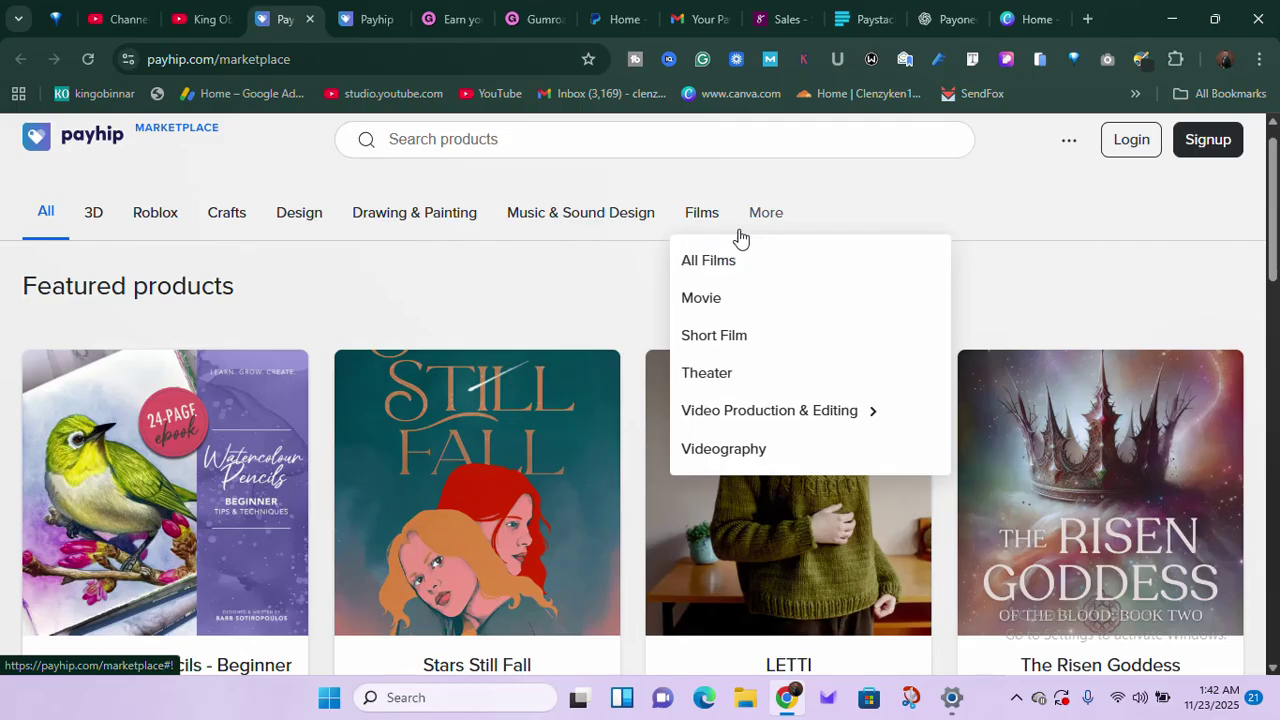
pyautogui.moveTo(766, 223)
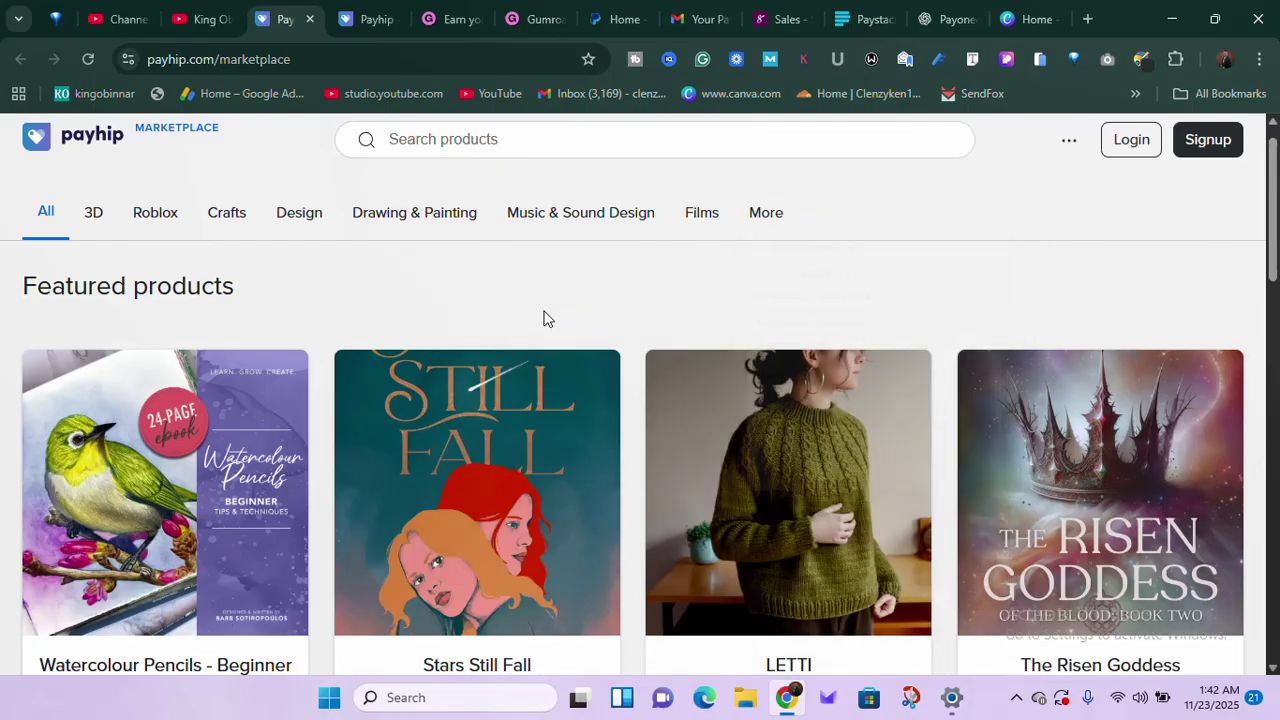
# - Look over the Explore categories section and the prices of the featured products on the Payhip marketplace
pyautogui.scroll(-12, 543, 317)
pyautogui.scroll(-3, 544, 317)
pyautogui.scroll(11, 544, 317)
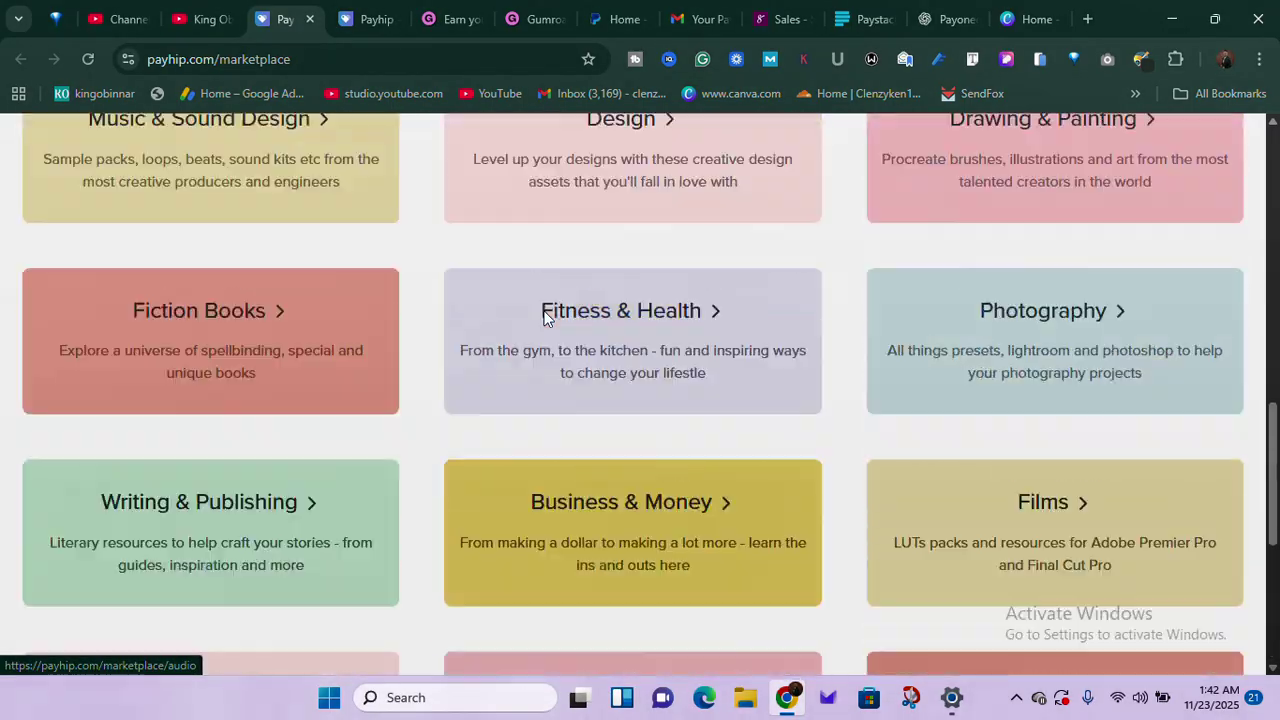
pyautogui.scroll(2, 544, 318)
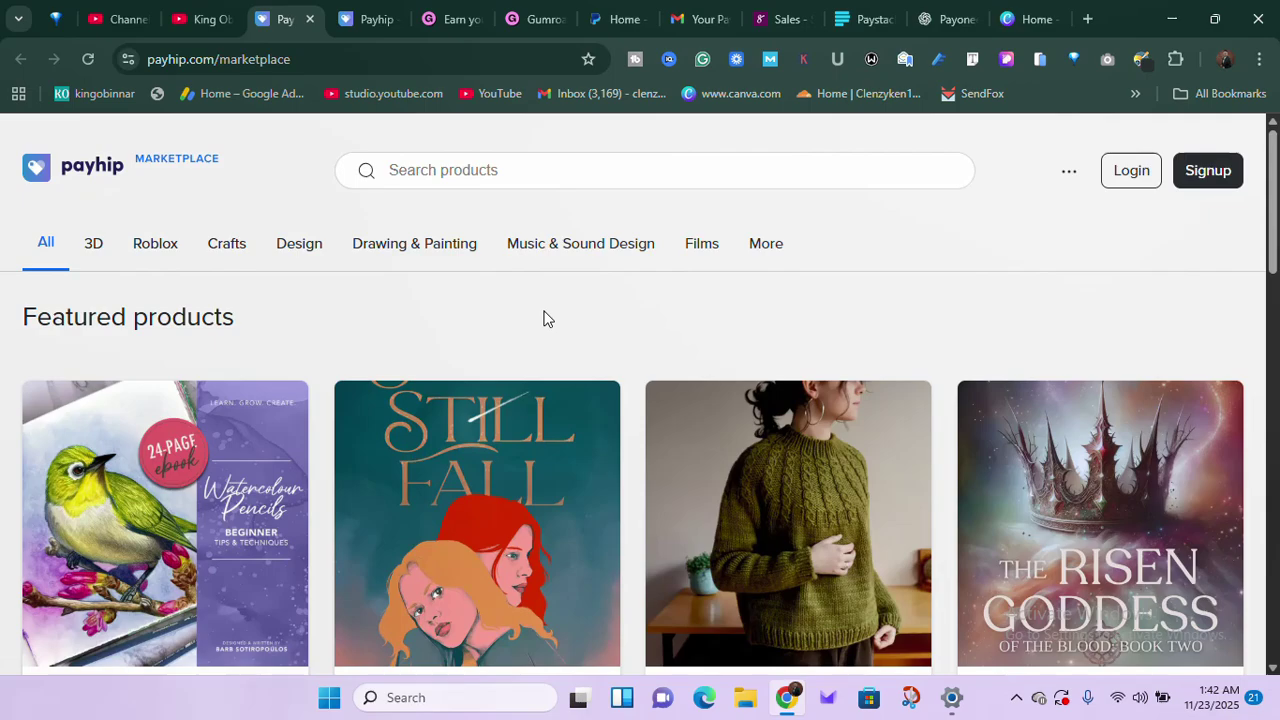
pyautogui.scroll(5, 544, 318)
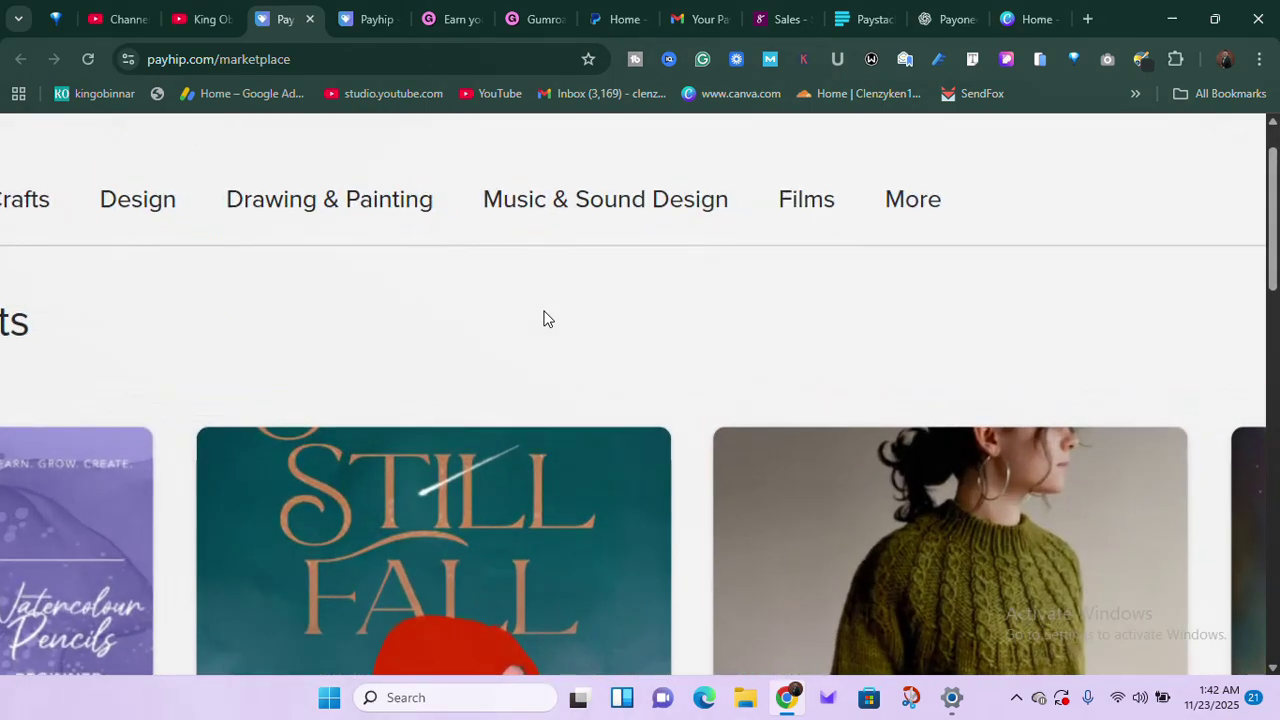
pyautogui.scroll(-5, 544, 318)
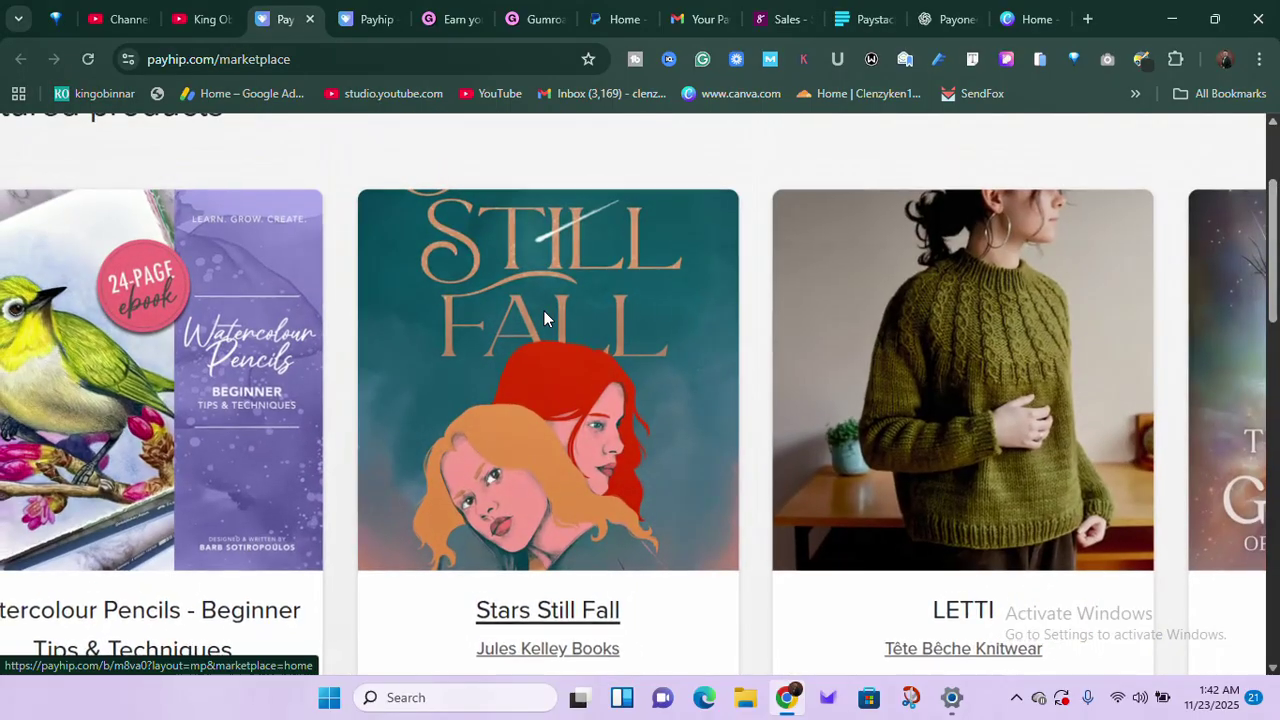
pyautogui.scroll(-4, 546, 318)
pyautogui.scroll(-5, 544, 318)
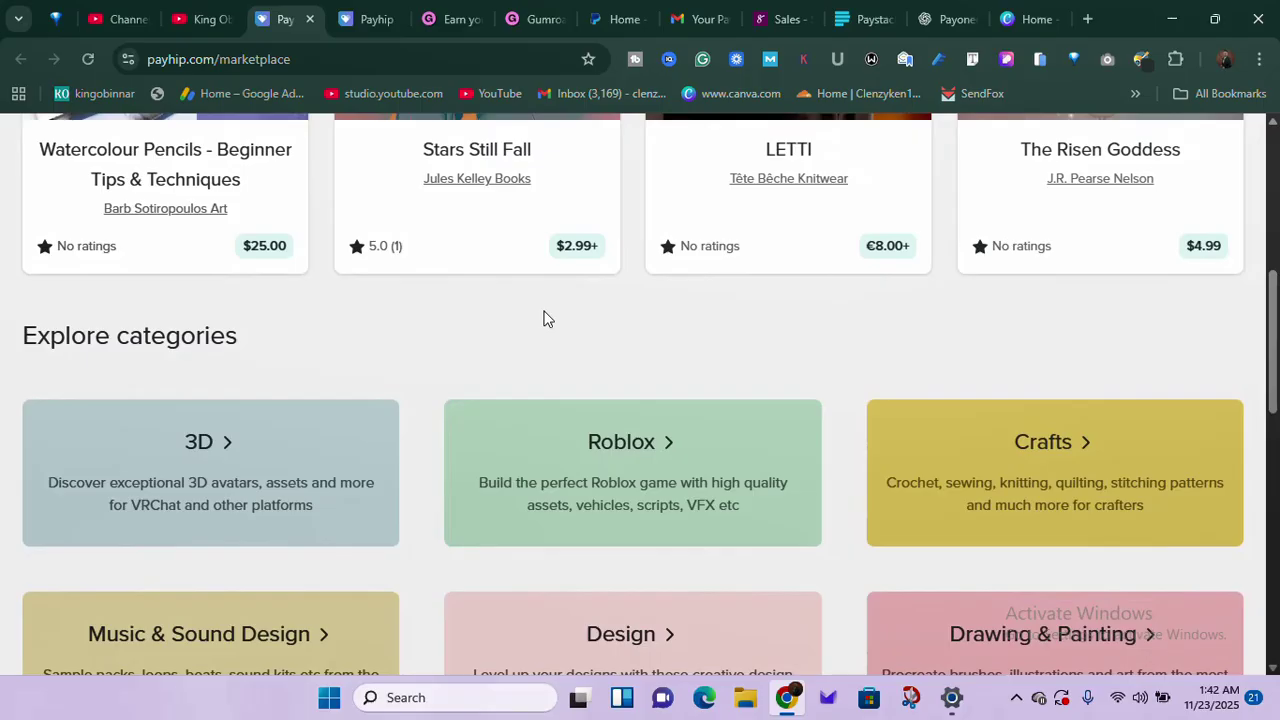
pyautogui.scroll(5, 544, 318)
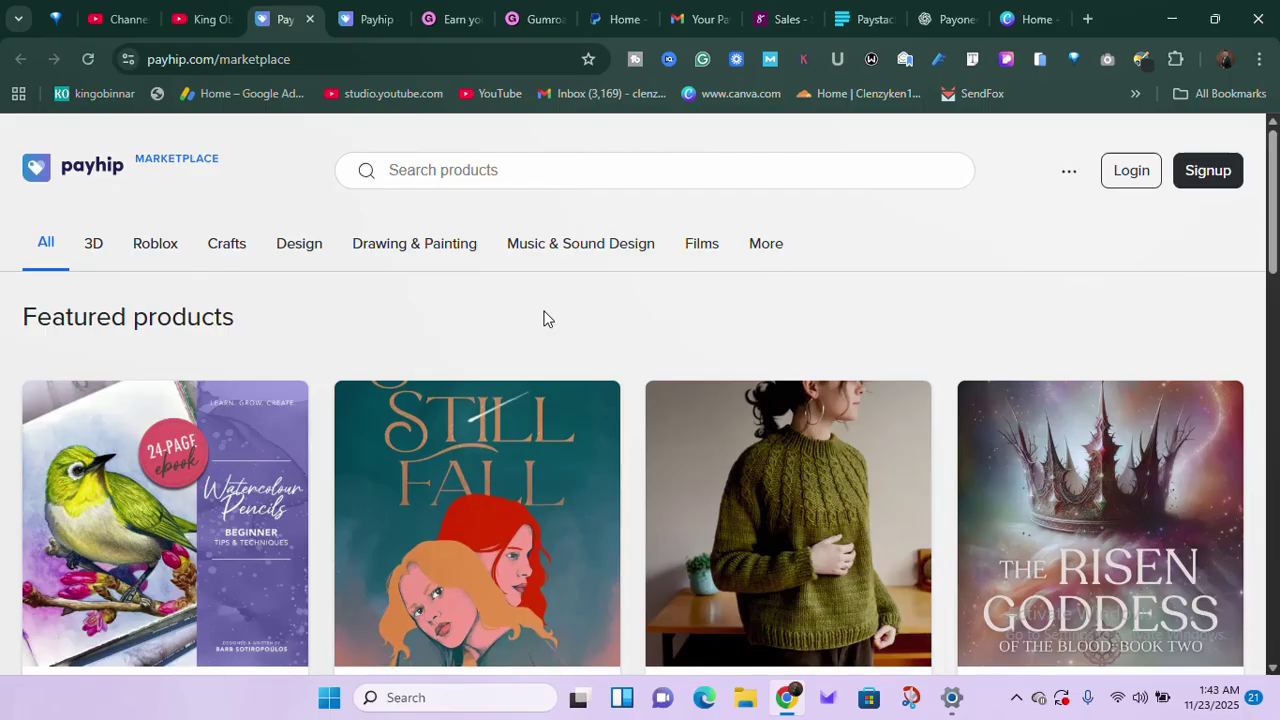
pyautogui.scroll(-5, 544, 318)
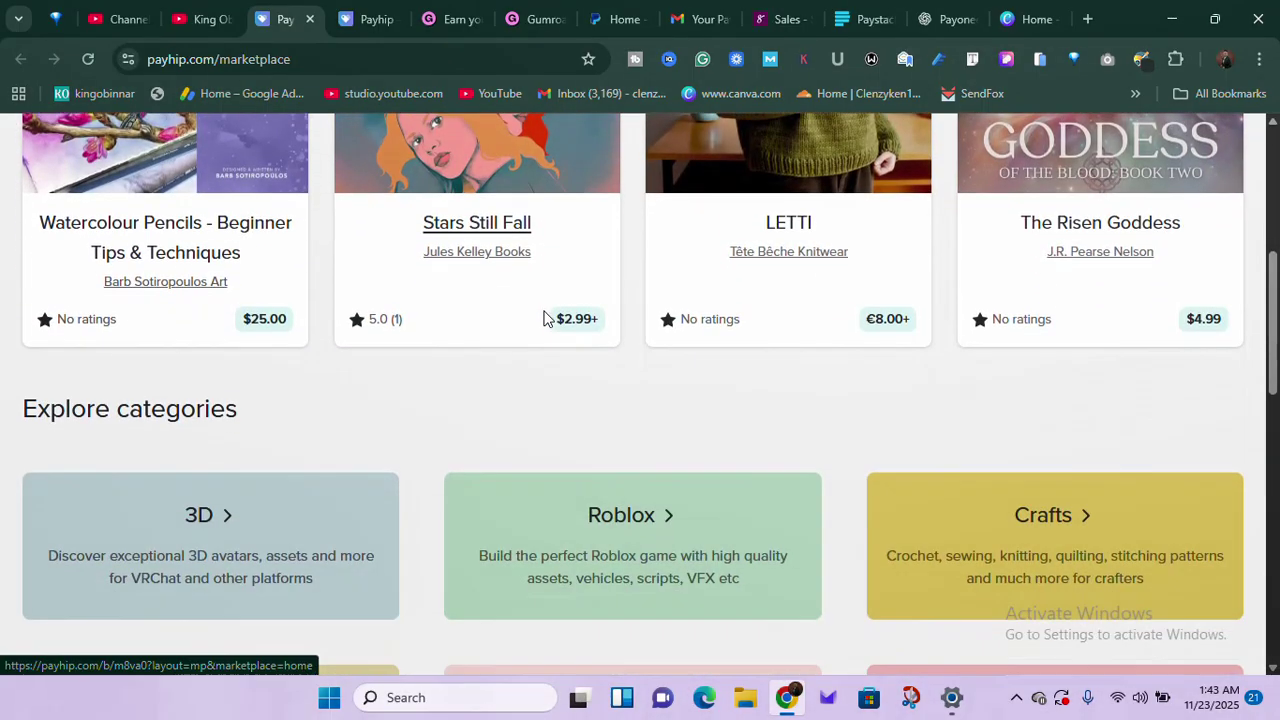
pyautogui.scroll(4, 544, 318)
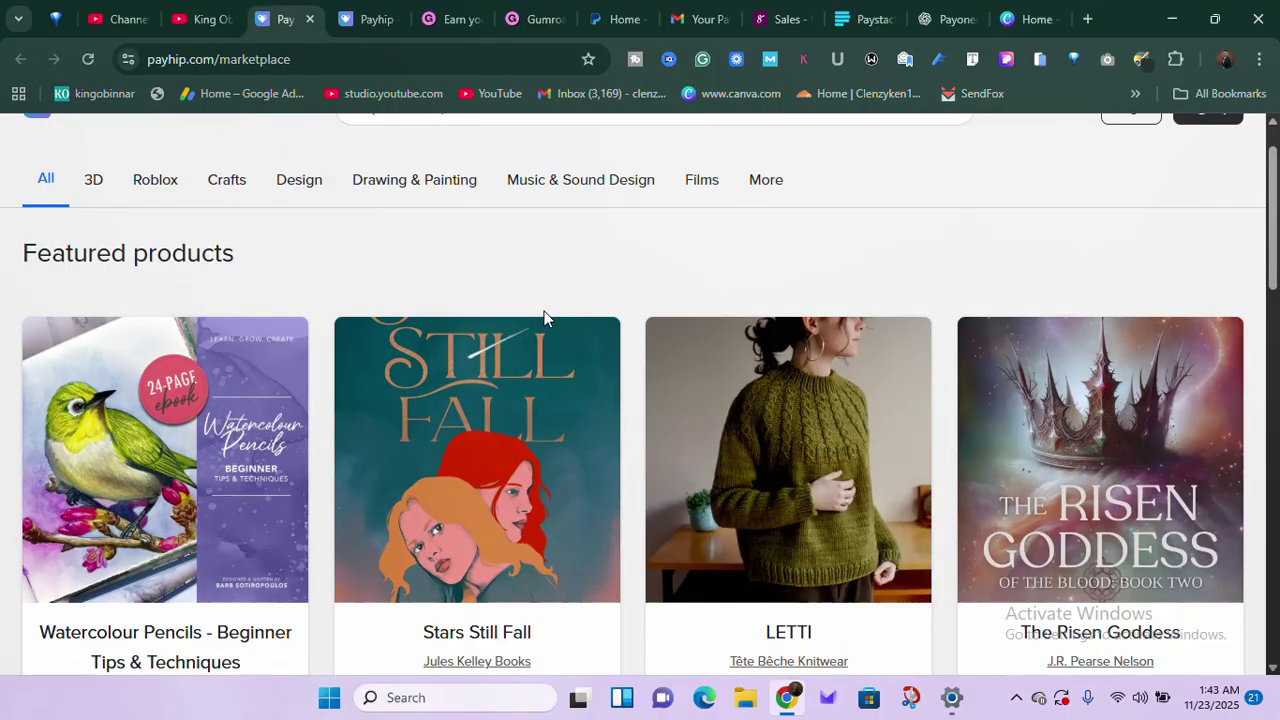
pyautogui.scroll(1, 544, 318)
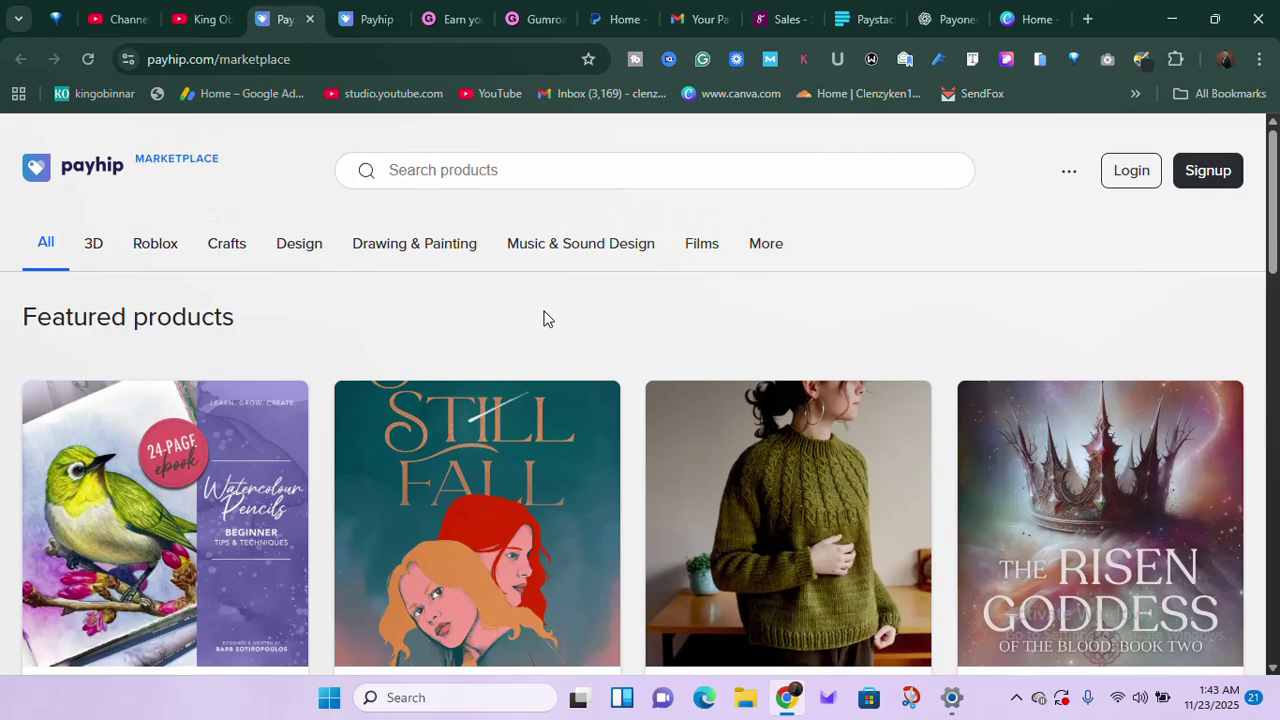
# - Review the Payhip marketplace's featured products and category cards, including 3D, Roblox, Crafts, Music & Sound Design and Design
pyautogui.scroll(-6, 544, 318)
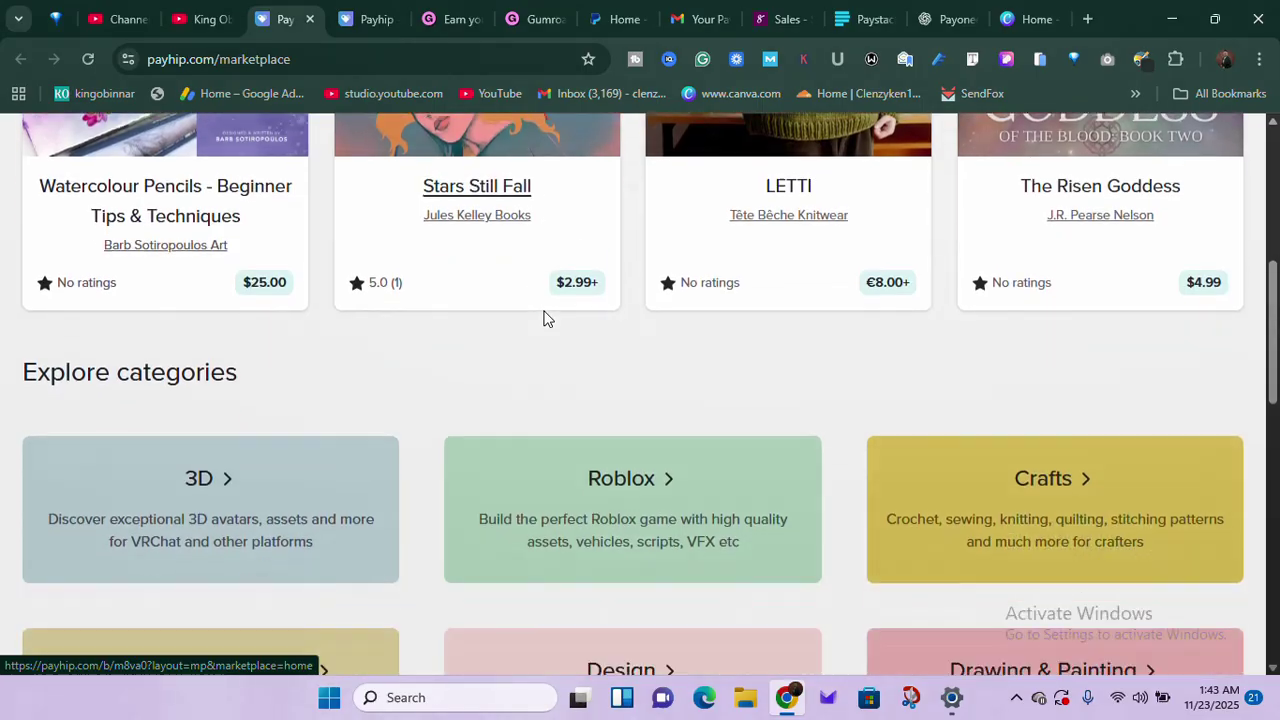
pyautogui.scroll(6, 544, 318)
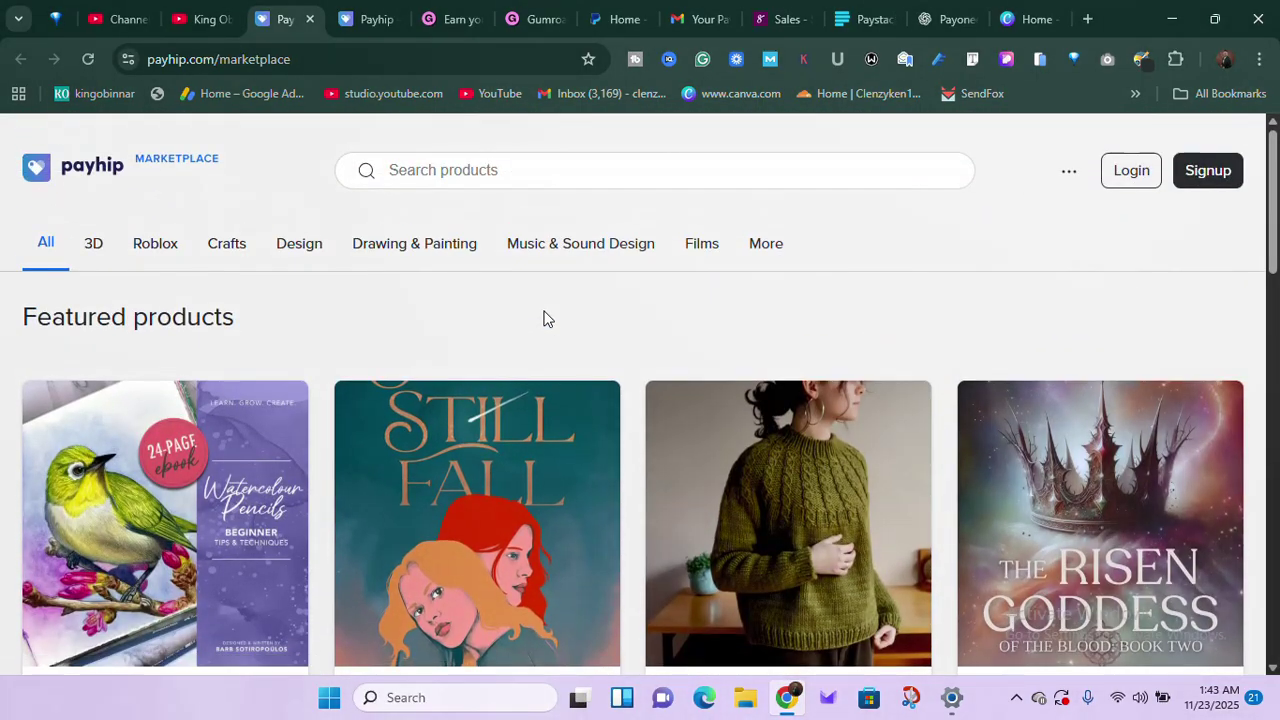
pyautogui.scroll(-6, 543, 318)
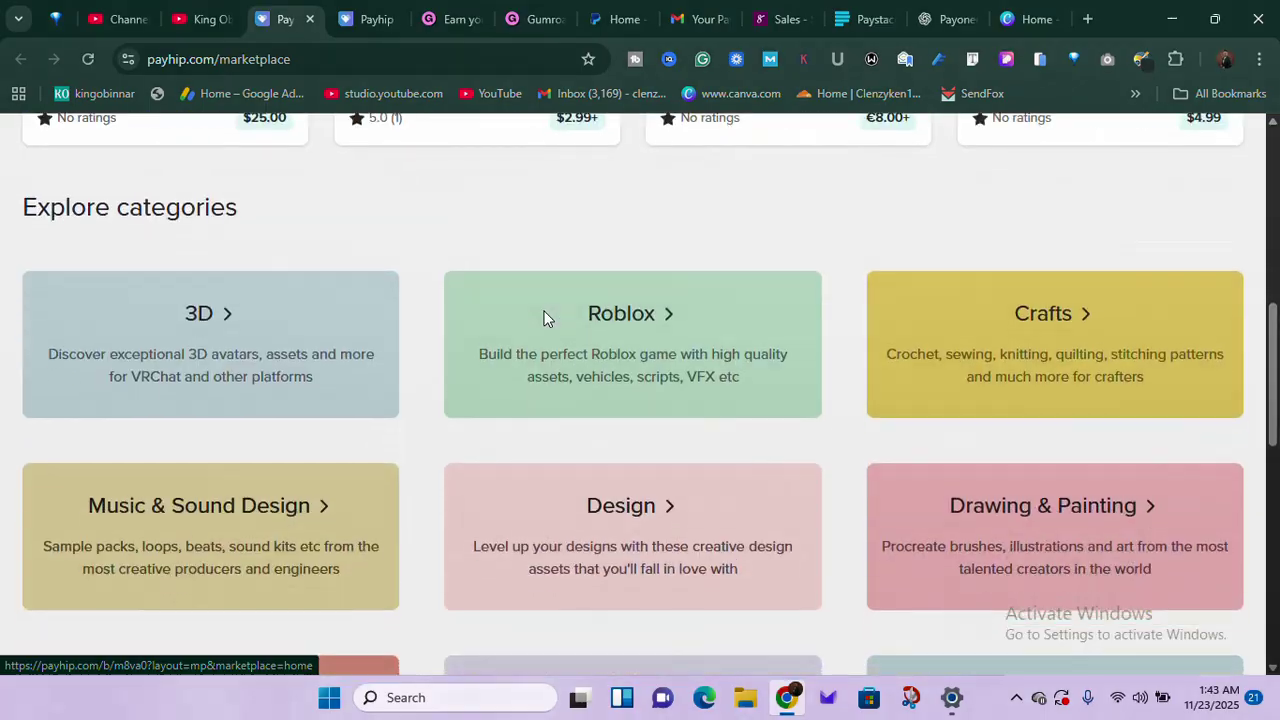
pyautogui.scroll(-5, 544, 318)
pyautogui.scroll(15, 544, 318)
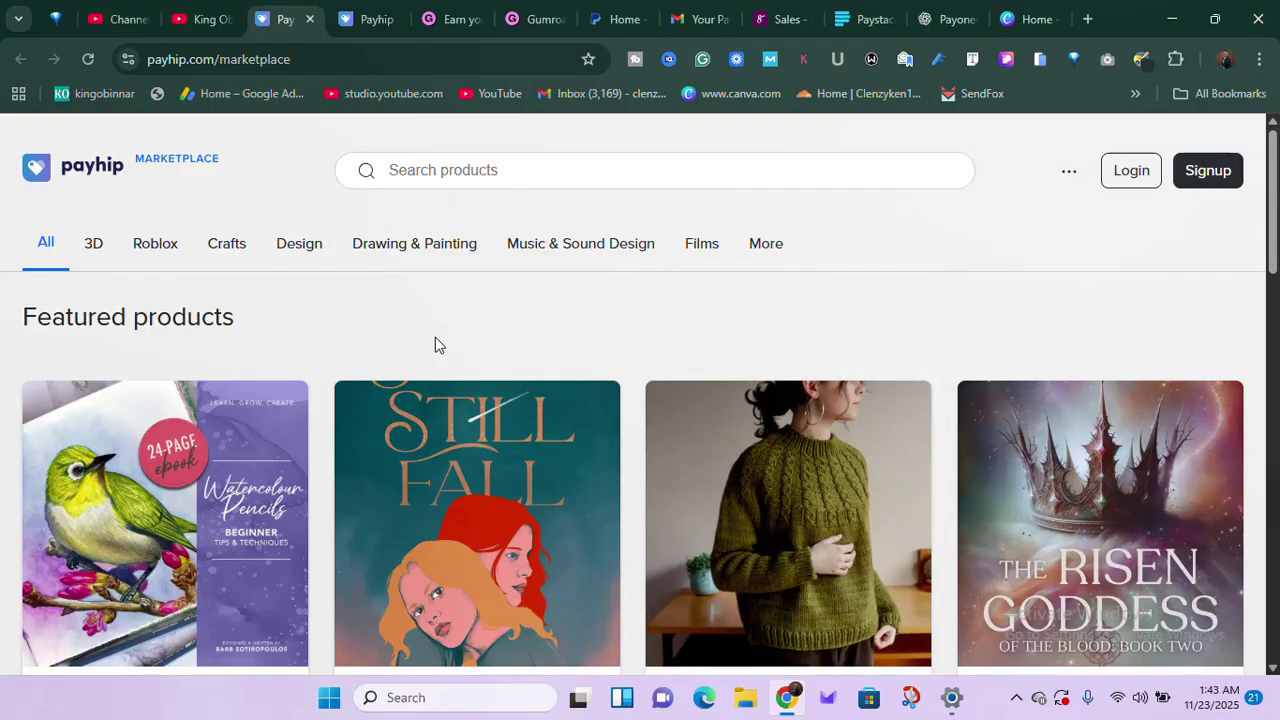
pyautogui.scroll(-3, 646, 340)
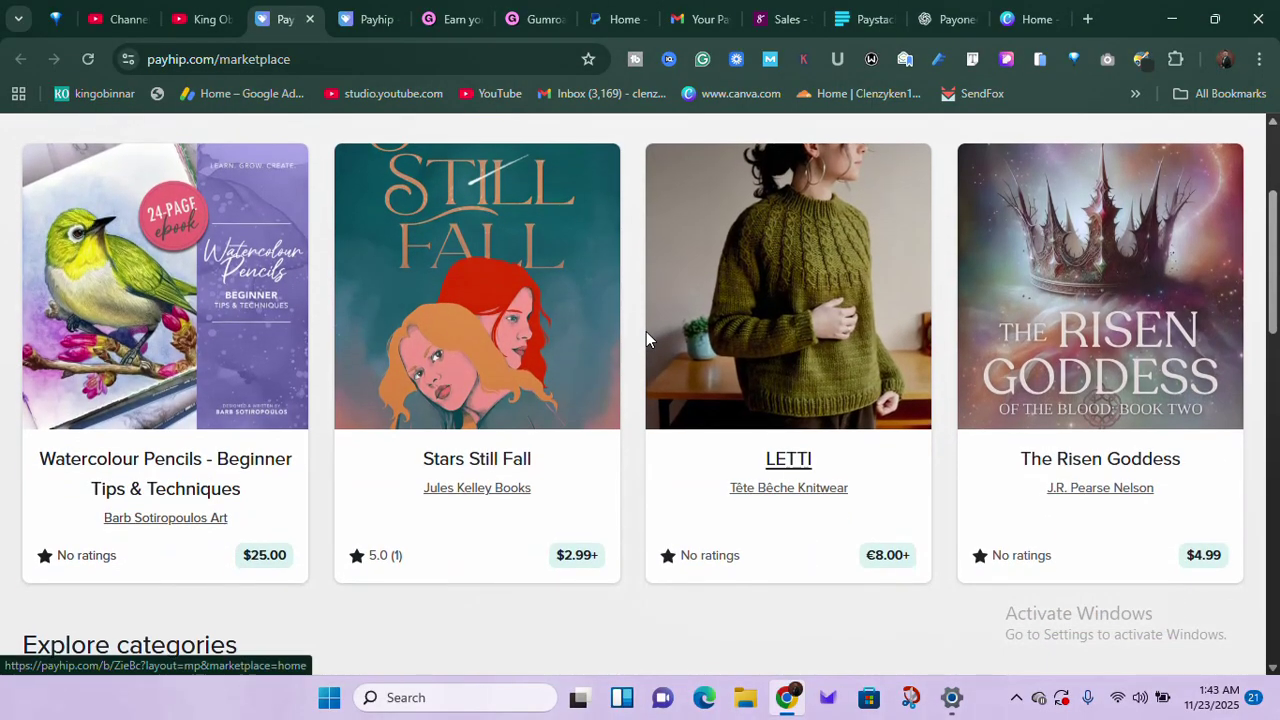
pyautogui.scroll(3, 646, 340)
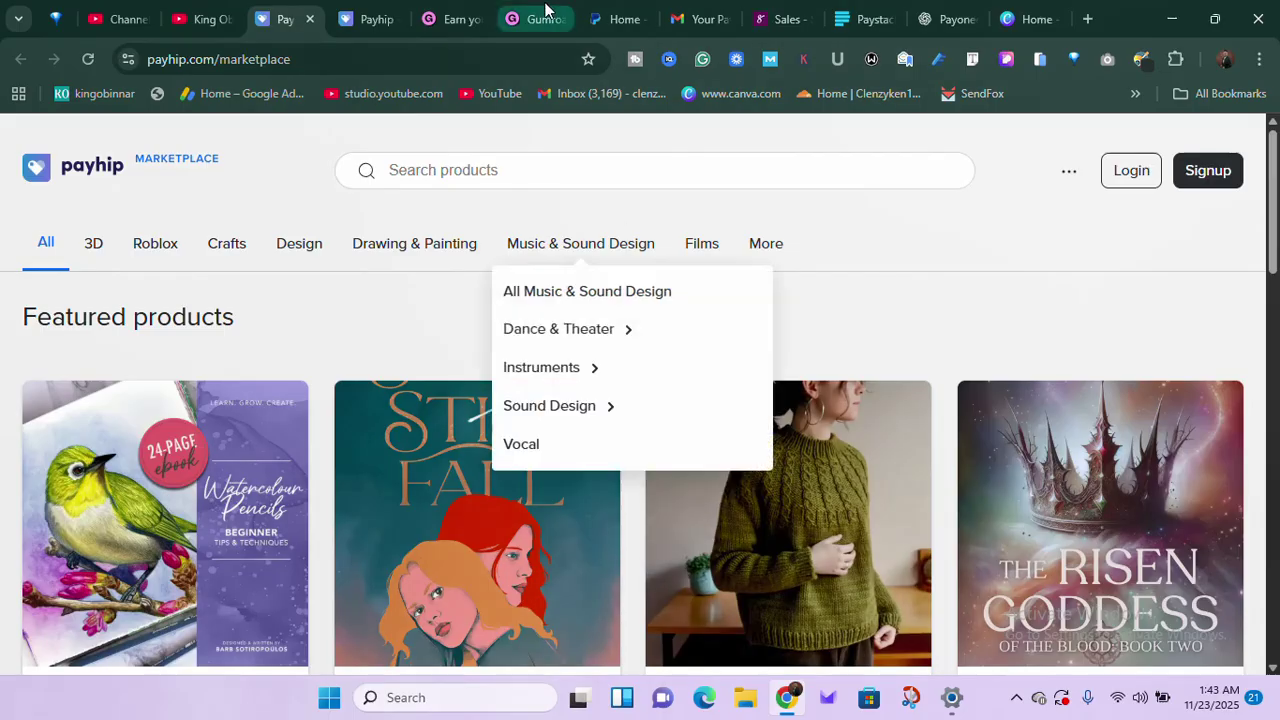
# - Switch to the Gumroad homepage and read its creator income figure and its main headline
pyautogui.click(451, 12)
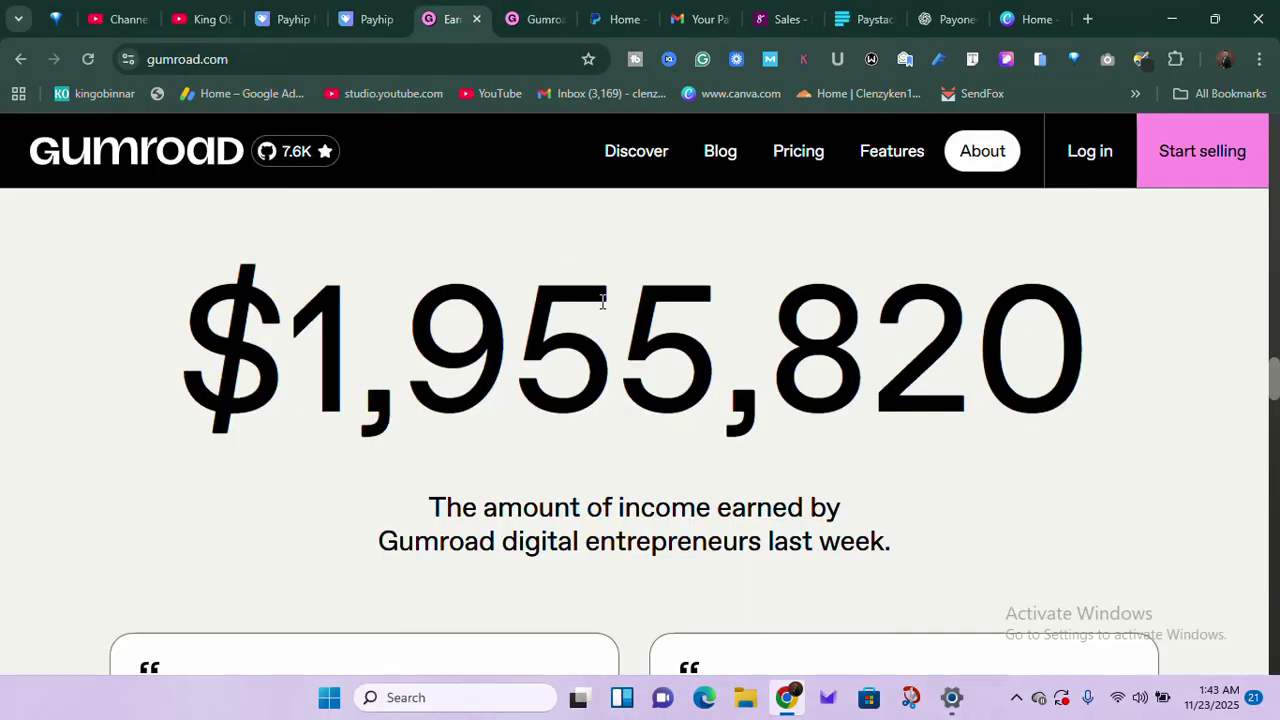
pyautogui.scroll(1, 603, 301)
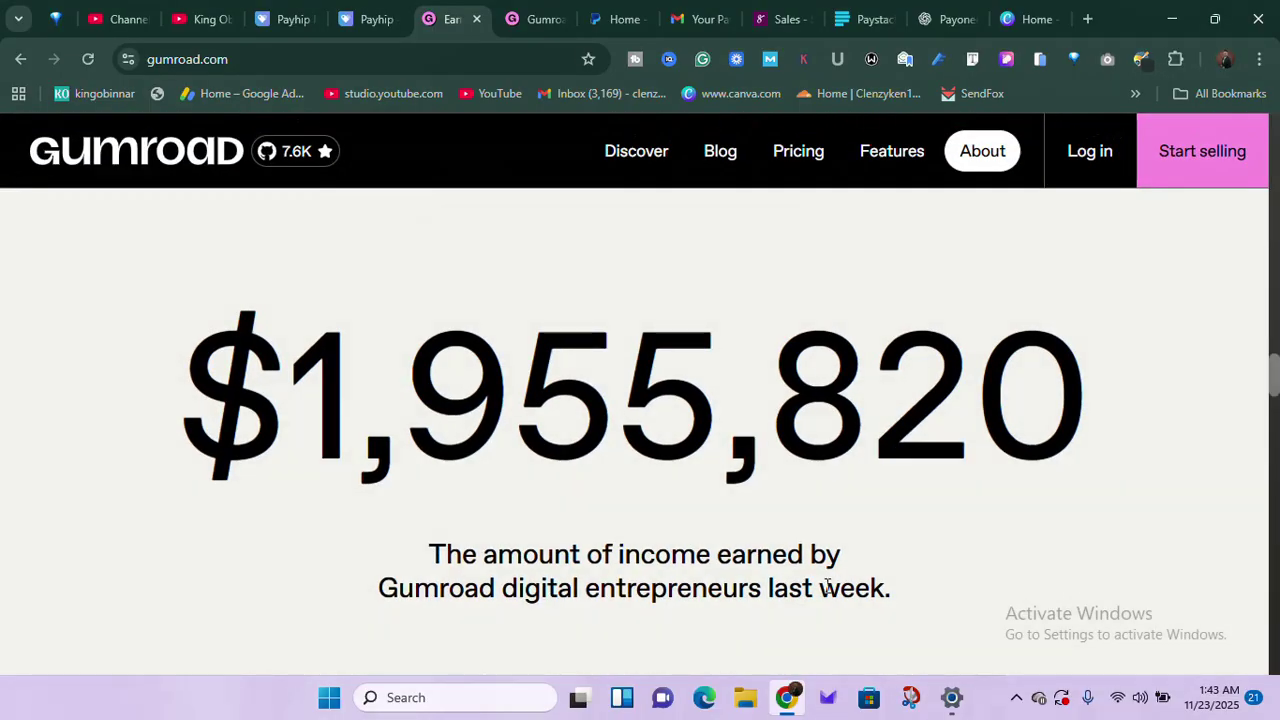
pyautogui.scroll(15, 827, 585)
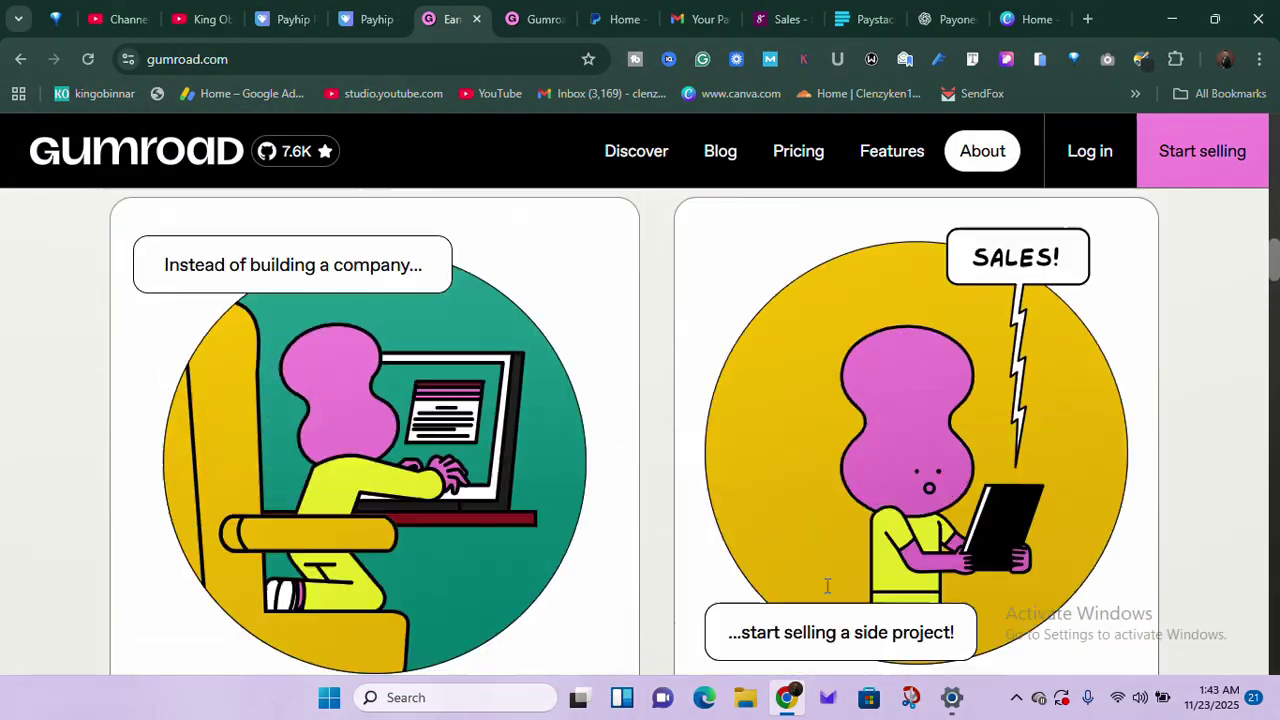
pyautogui.scroll(10, 827, 585)
pyautogui.scroll(-1, 827, 585)
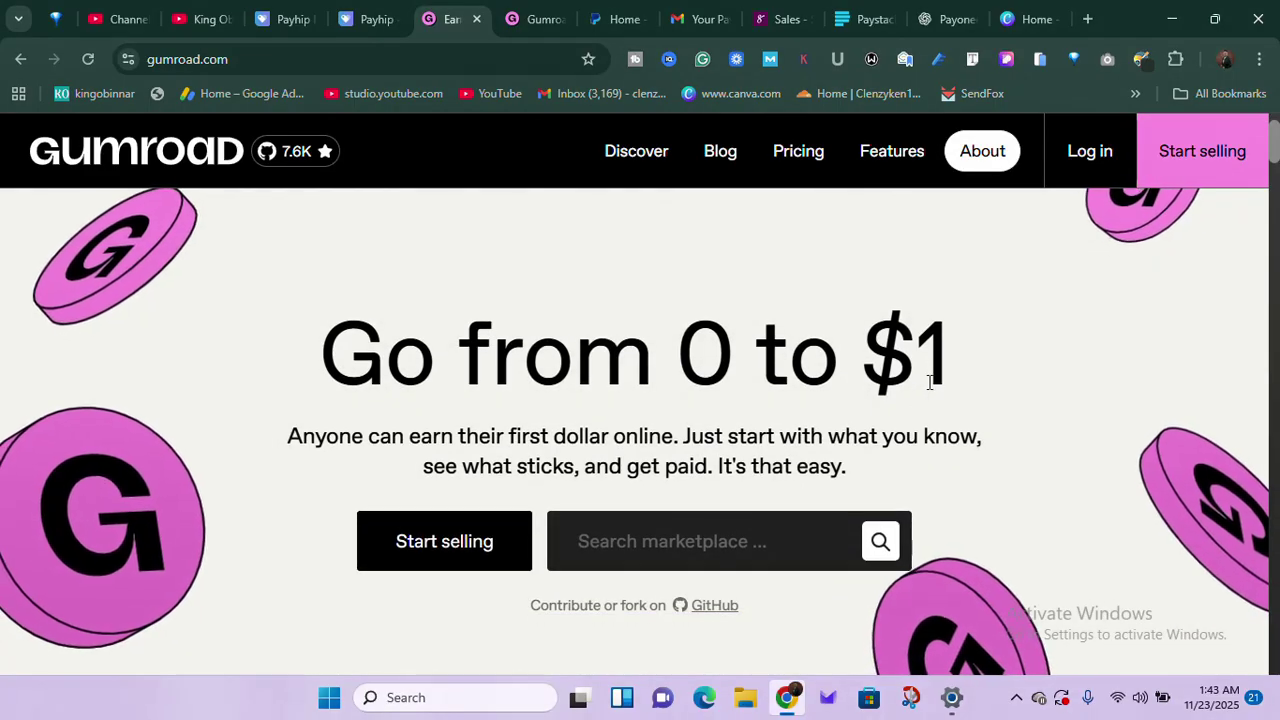
# - Switch to Canva, search its templates for "ebooks" and look through the matching designs
pyautogui.click(1013, 28)
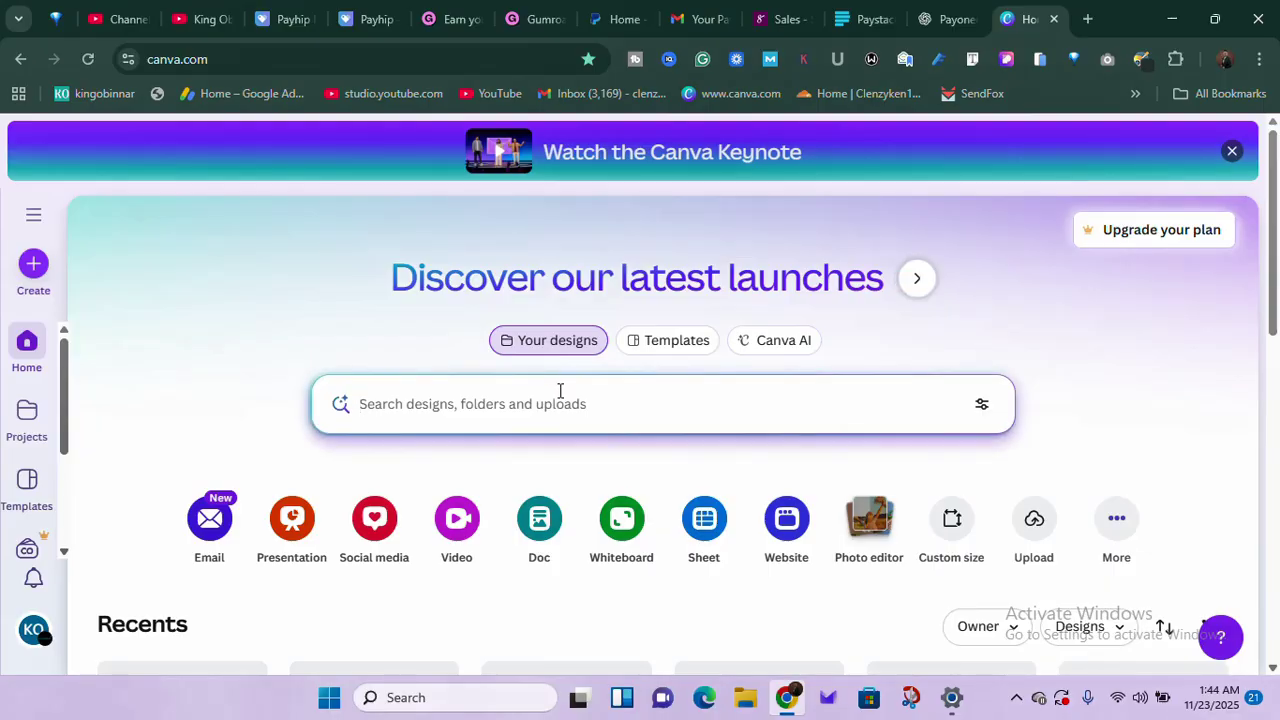
pyautogui.click(560, 390)
pyautogui.write('eboo')
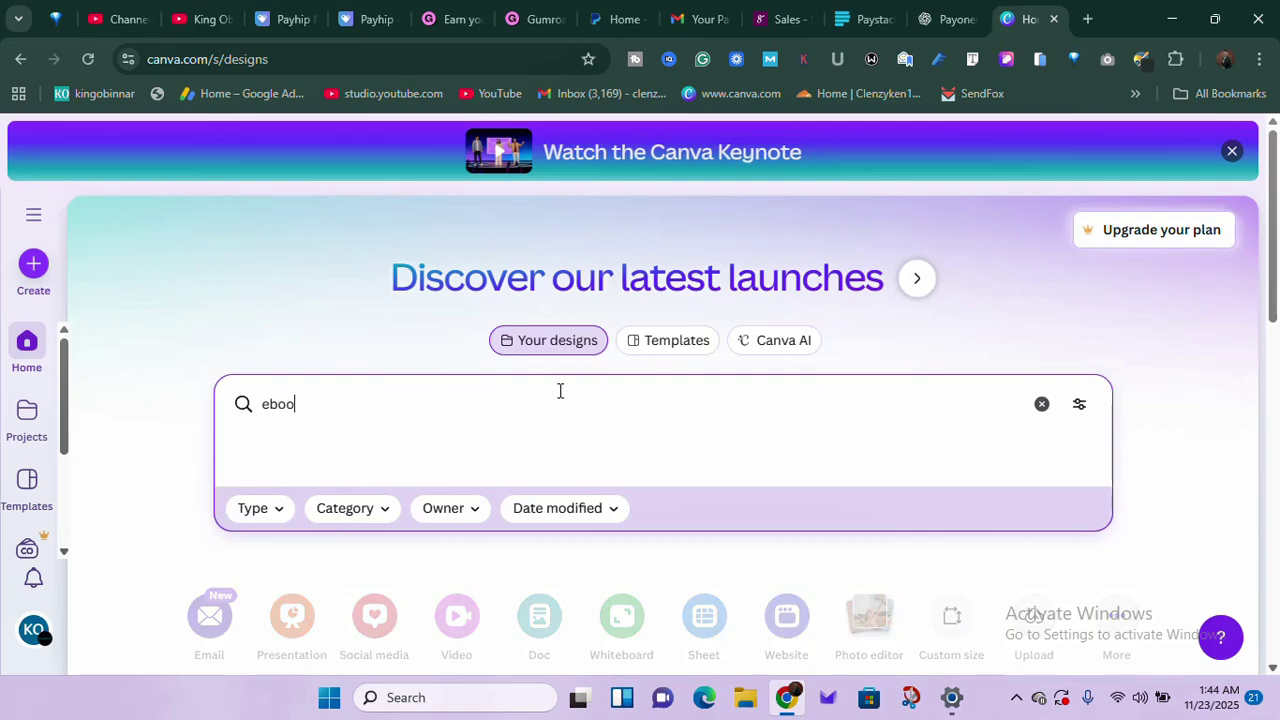
pyautogui.write('ks')
pyautogui.press('Return')
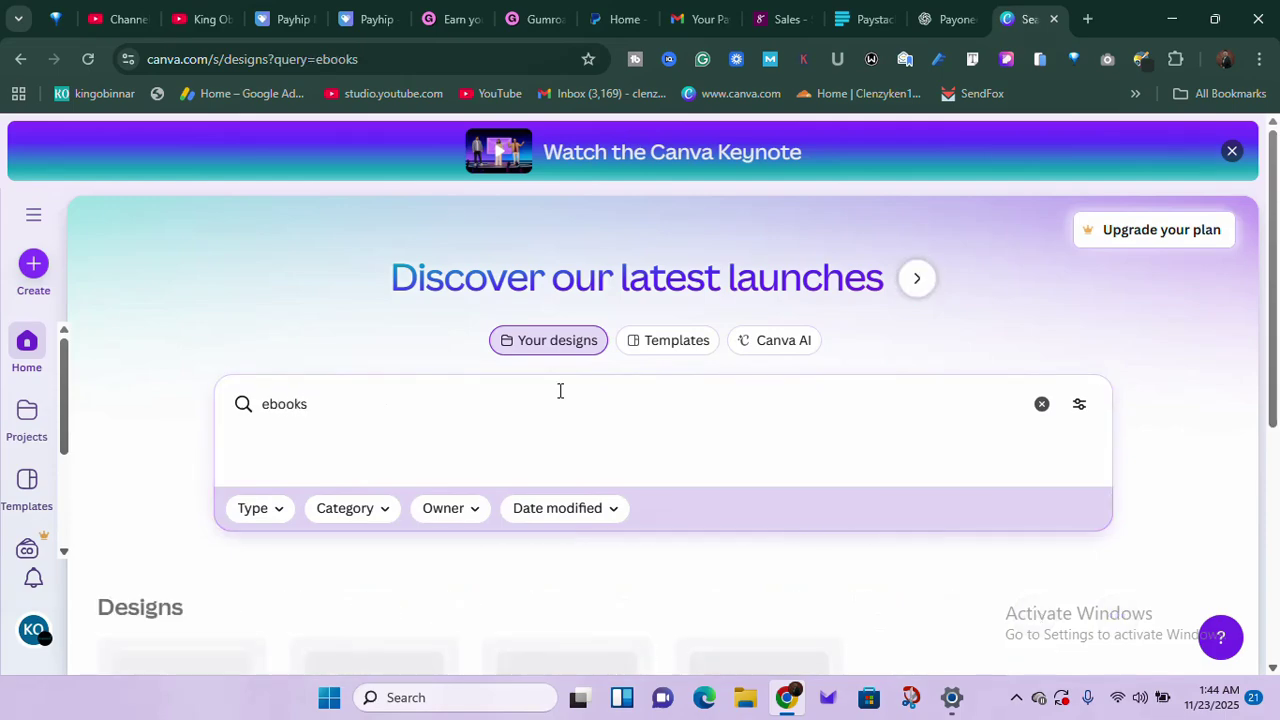
pyautogui.click(660, 343)
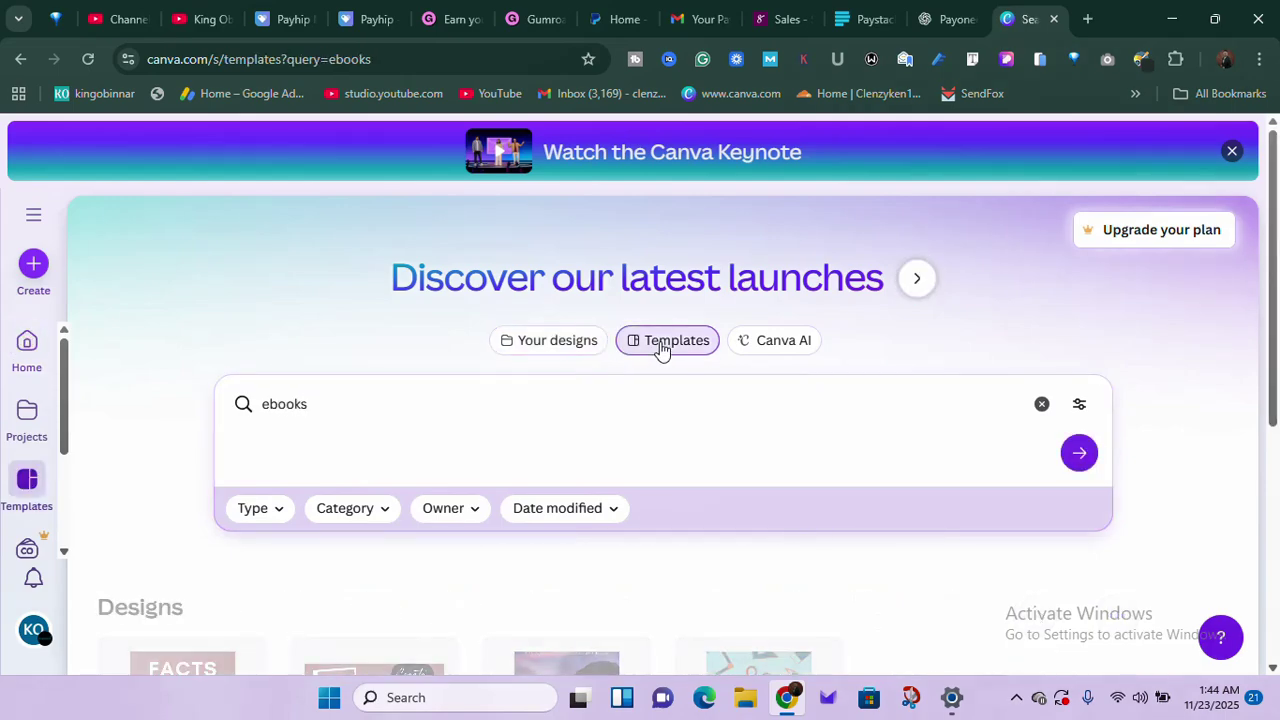
pyautogui.scroll(-2, 660, 350)
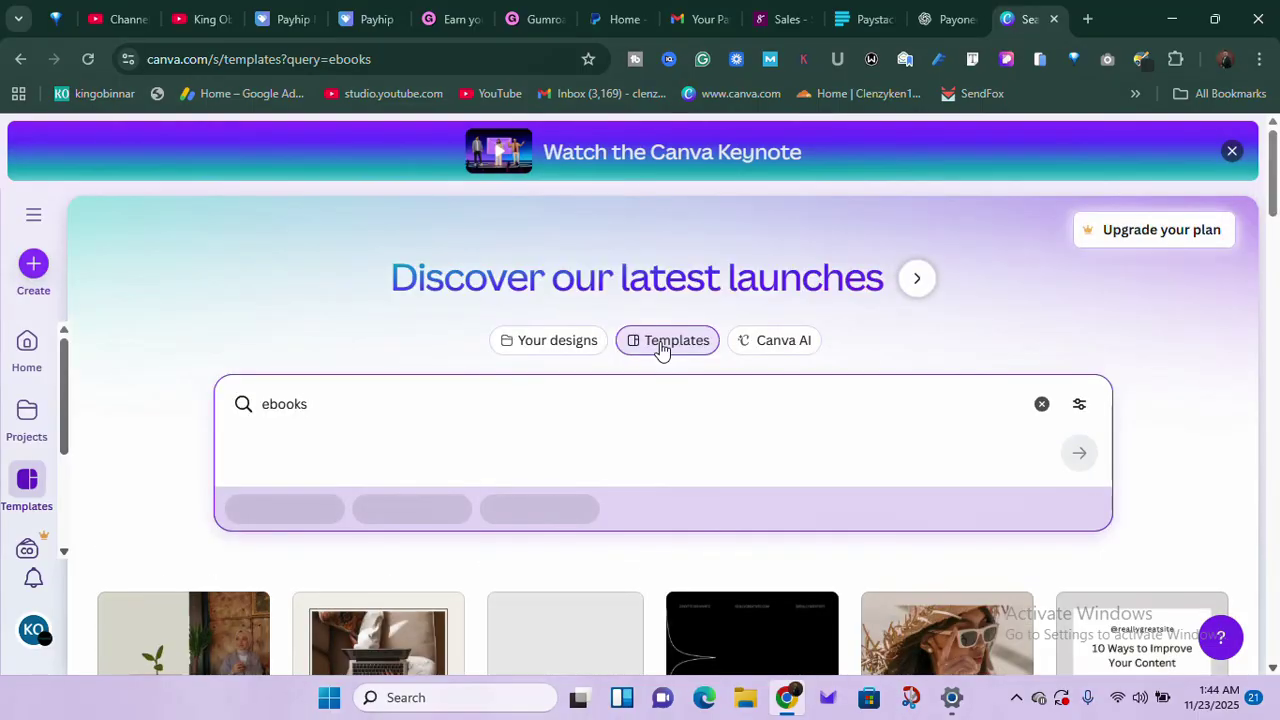
pyautogui.scroll(-8, 660, 350)
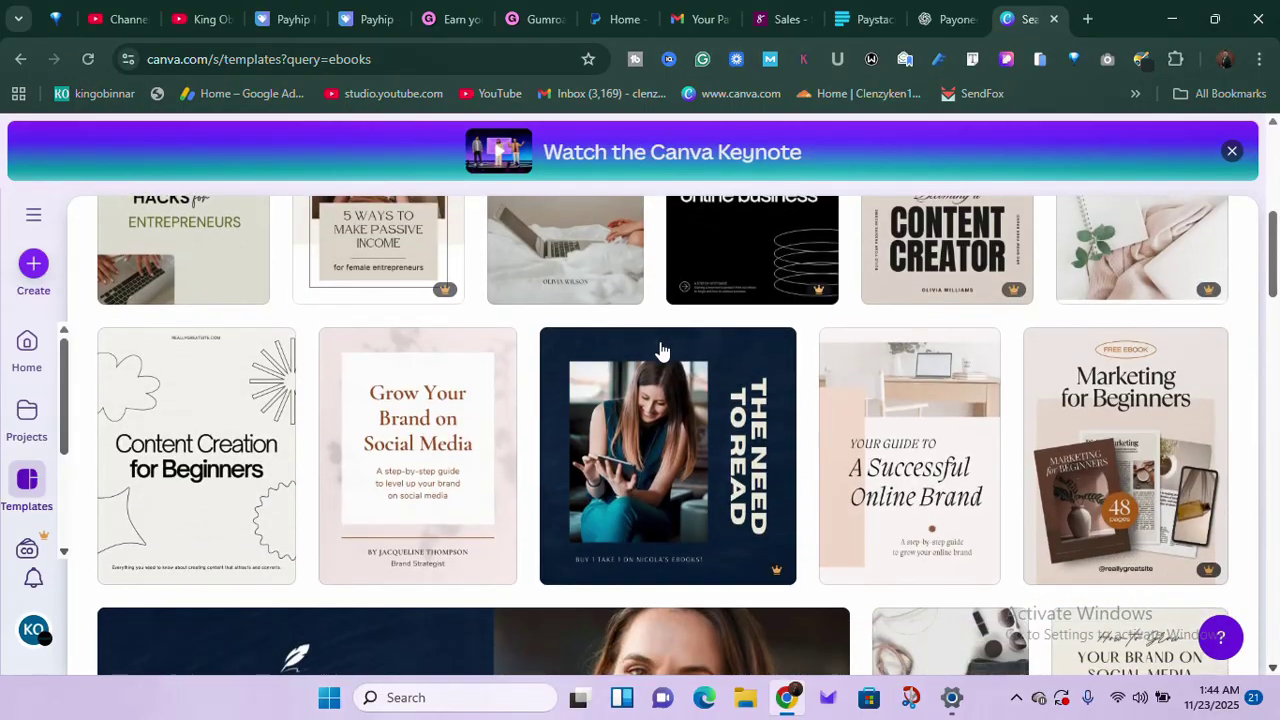
pyautogui.scroll(-6, 660, 350)
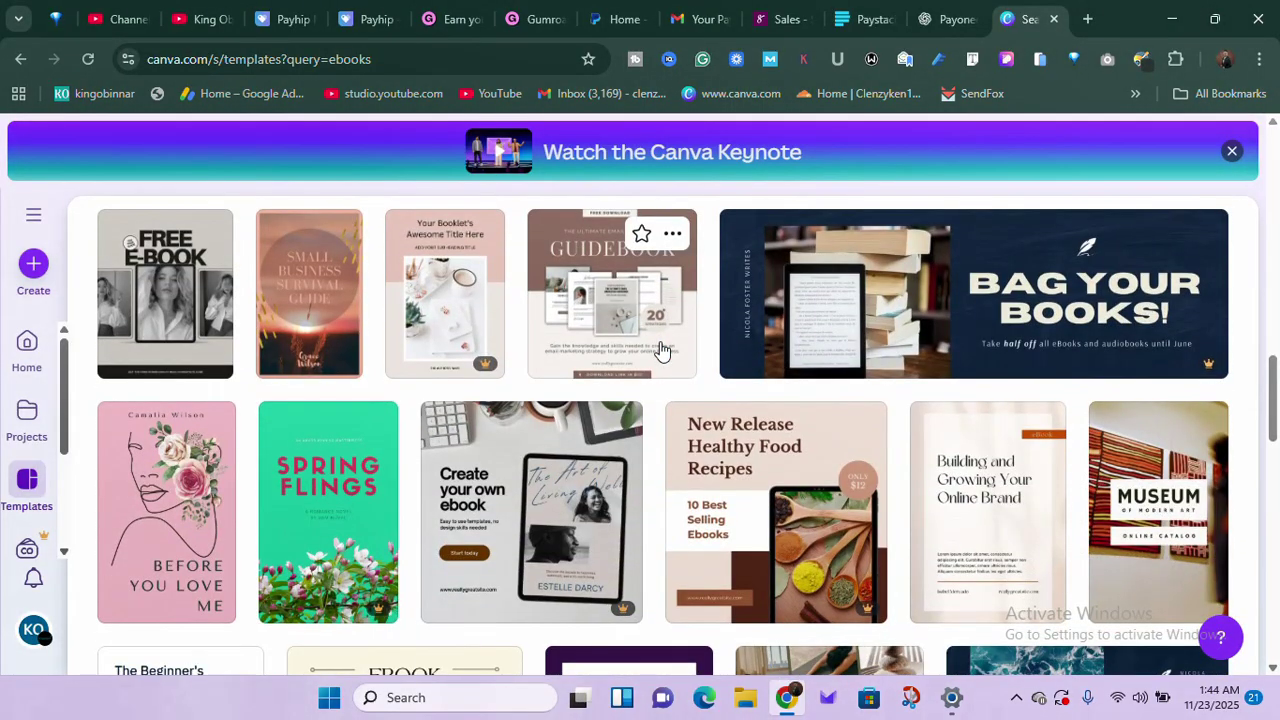
pyautogui.scroll(-3, 660, 348)
pyautogui.scroll(10, 660, 348)
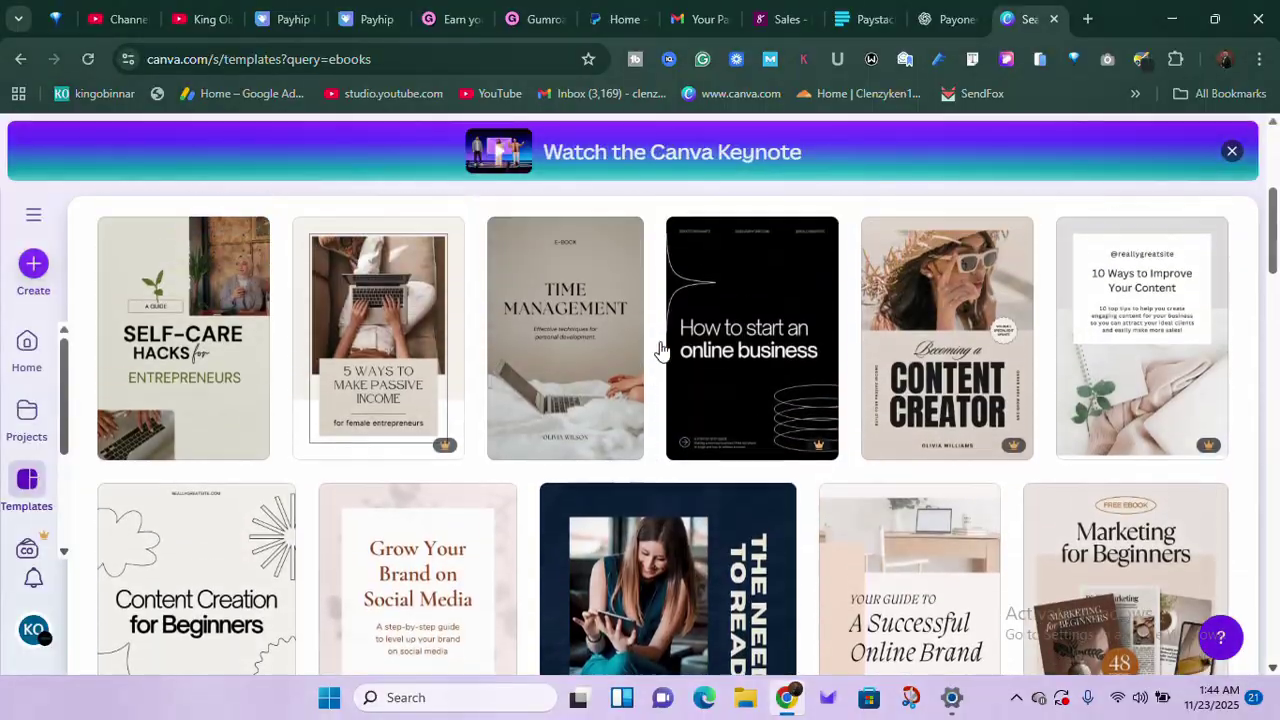
pyautogui.scroll(4, 660, 350)
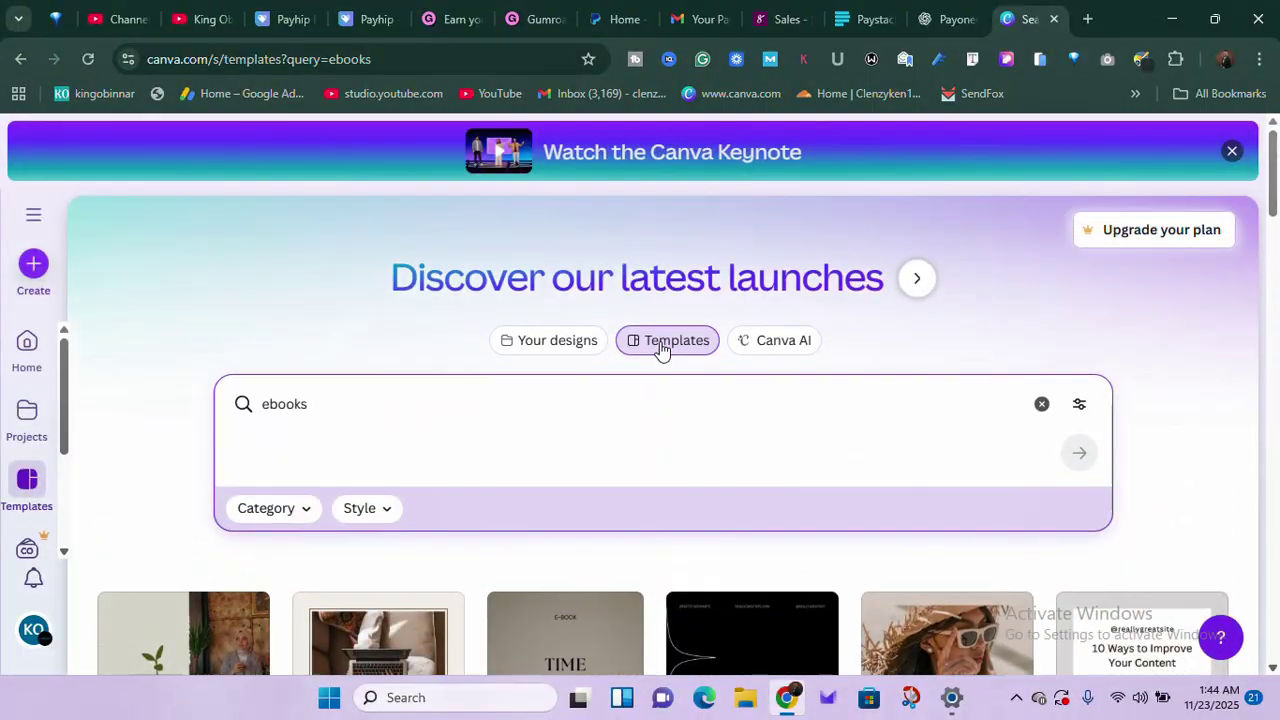
# - Search the Canva templates for "videos" and look through the matching designs
pyautogui.click(478, 406)
pyautogui.write('vi')
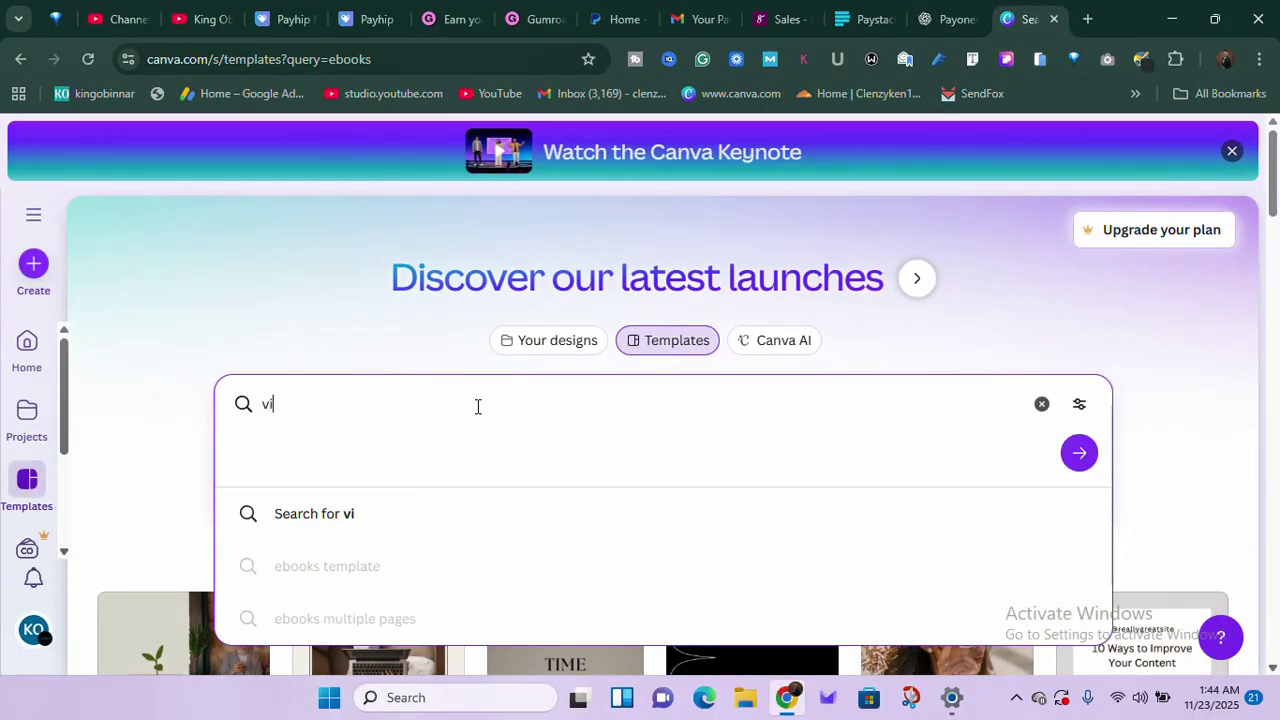
pyautogui.write('deos')
pyautogui.press('Return')
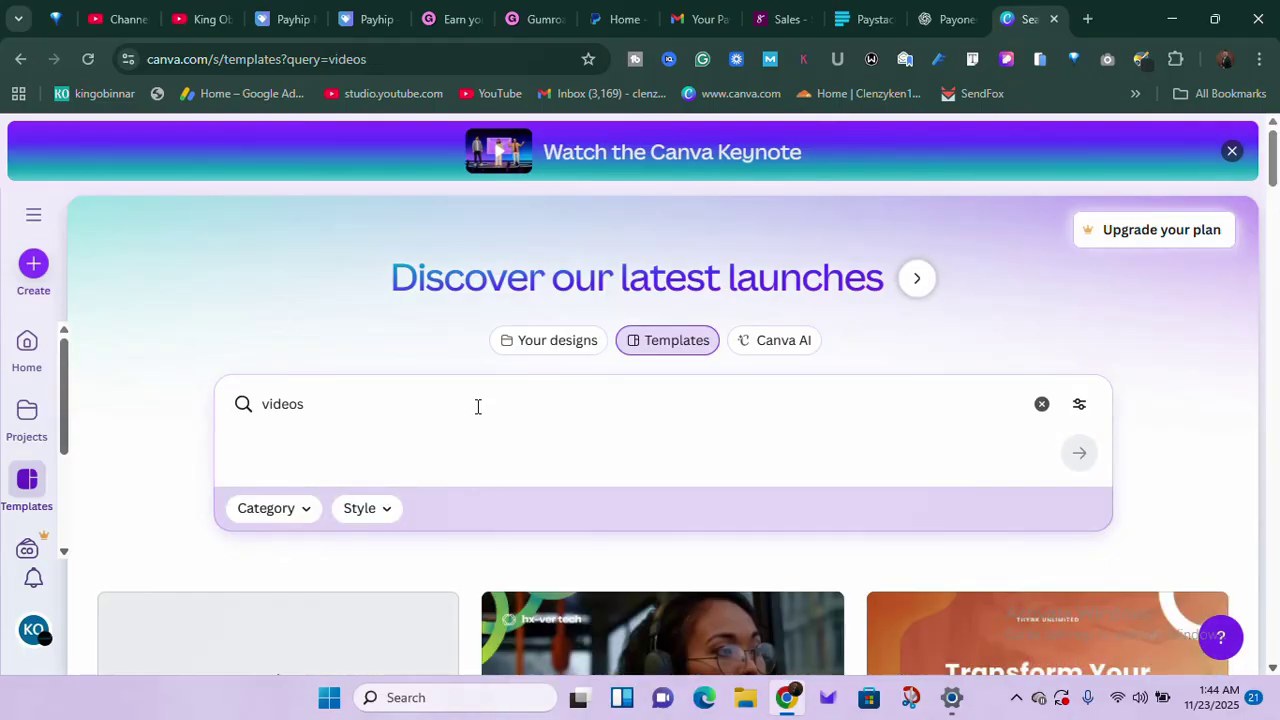
pyautogui.scroll(-12, 478, 406)
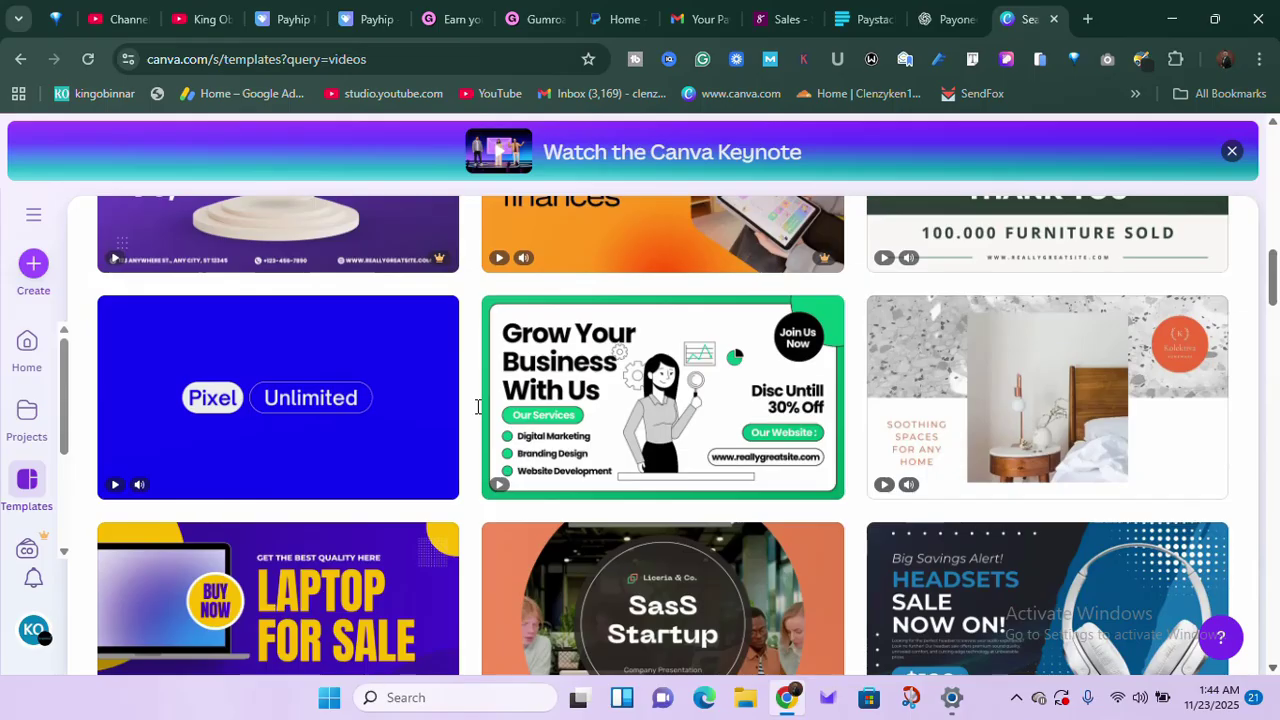
pyautogui.scroll(-5, 478, 406)
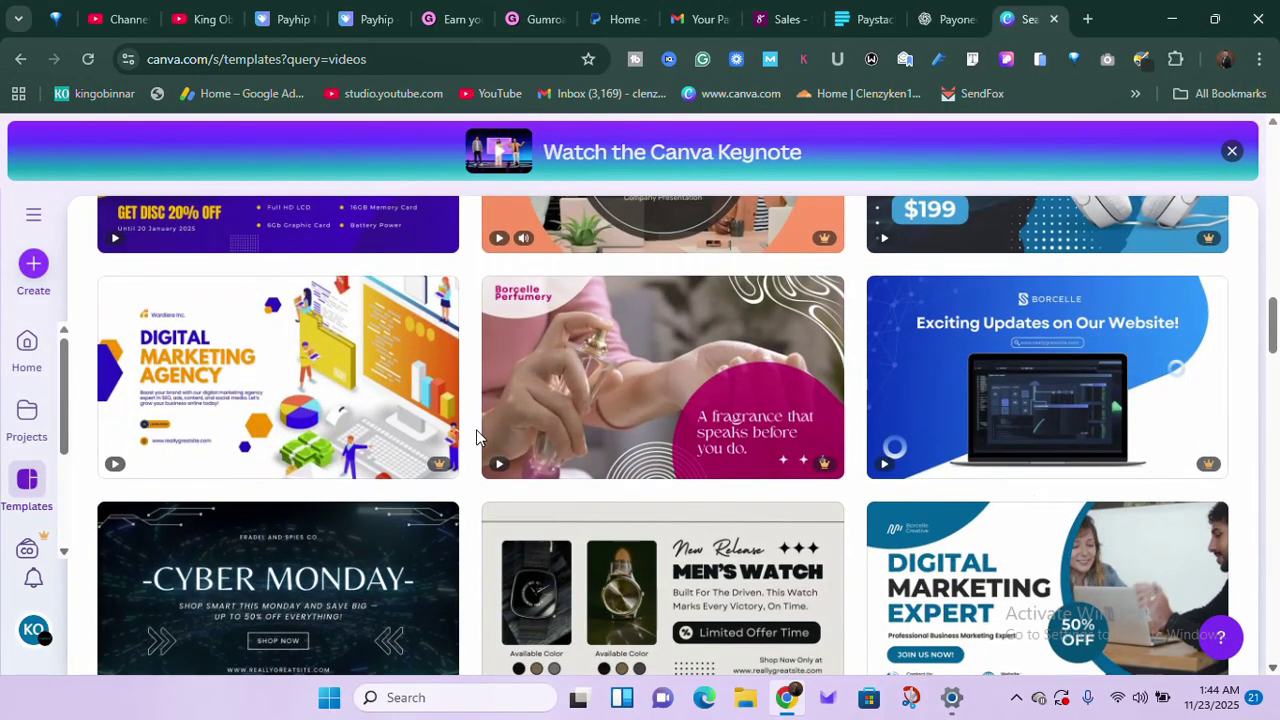
pyautogui.scroll(-10, 475, 432)
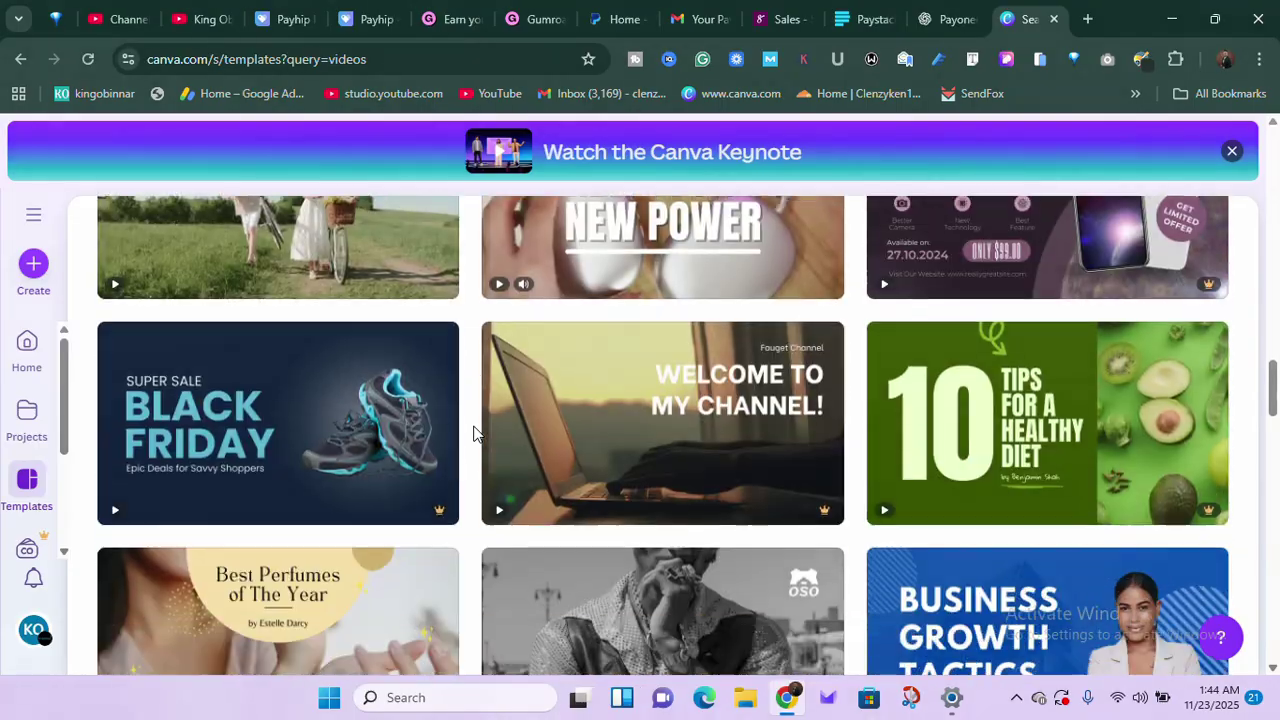
pyautogui.scroll(15, 475, 432)
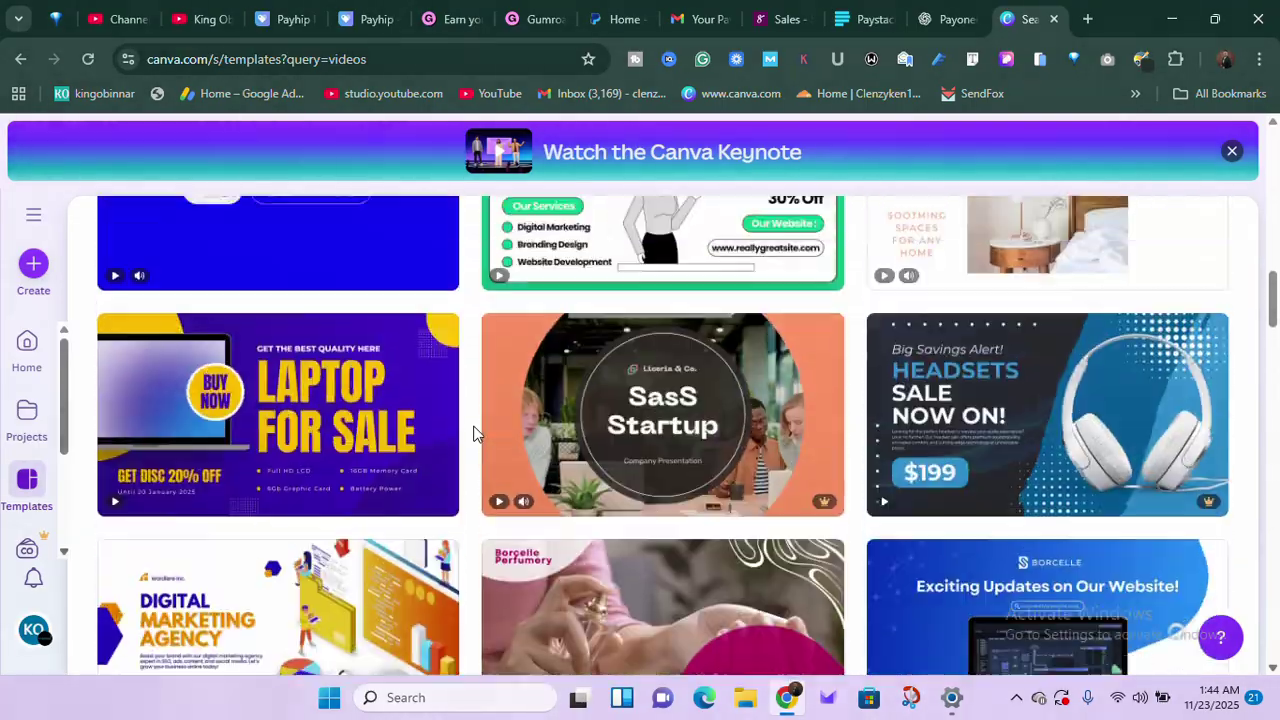
pyautogui.scroll(5, 475, 432)
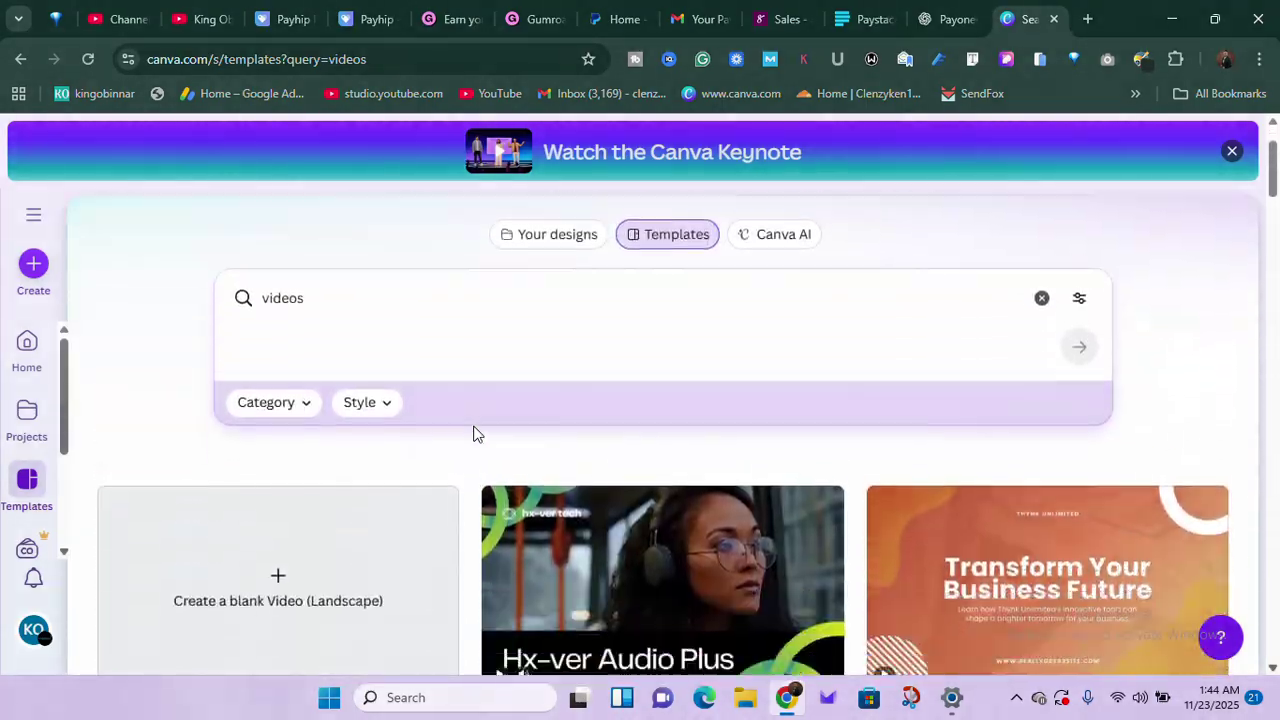
pyautogui.scroll(-3, 475, 432)
pyautogui.scroll(1, 475, 432)
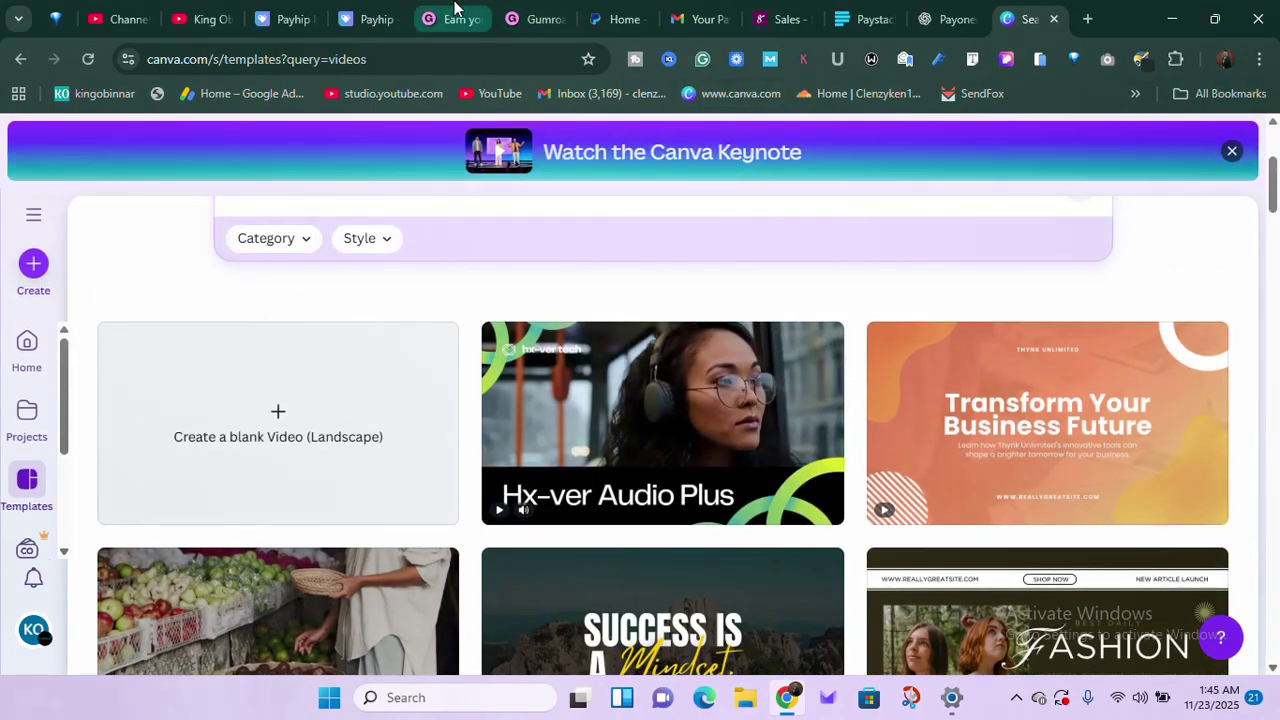
# - Revisit the Payhip marketplace and the Gumroad homepage
pyautogui.click(454, 8)
pyautogui.click(279, 16)
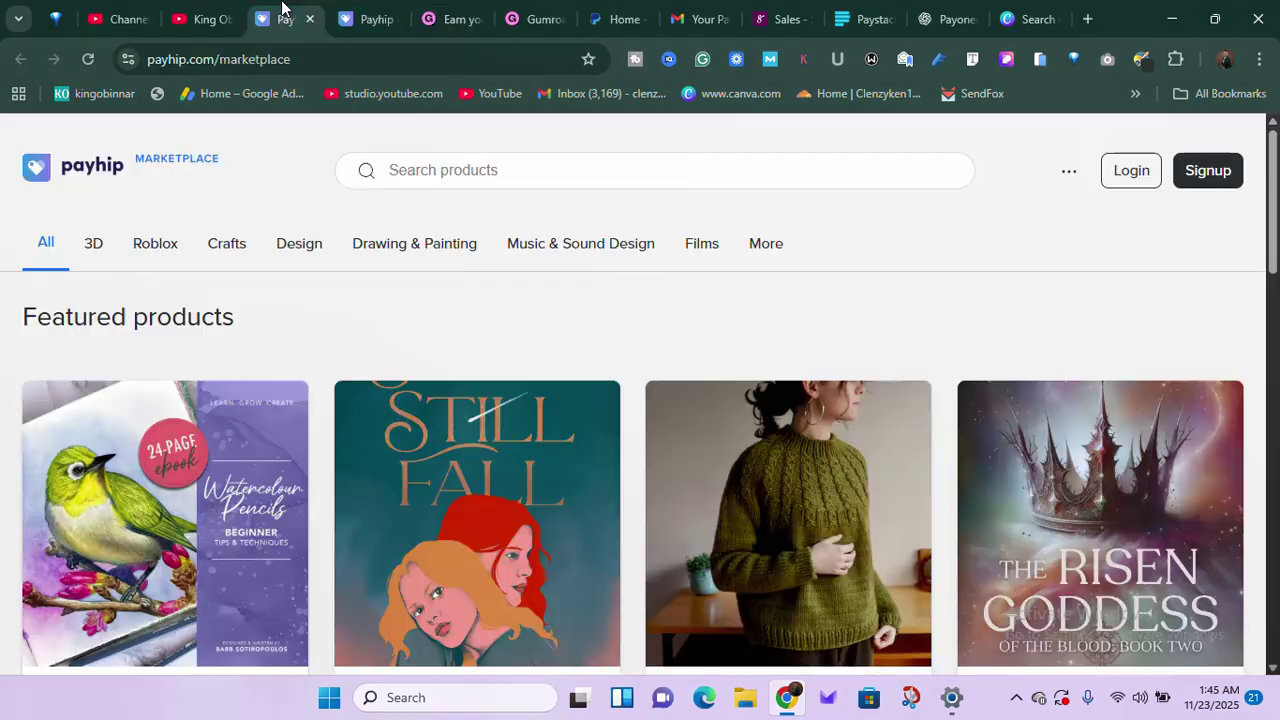
pyautogui.click(443, 10)
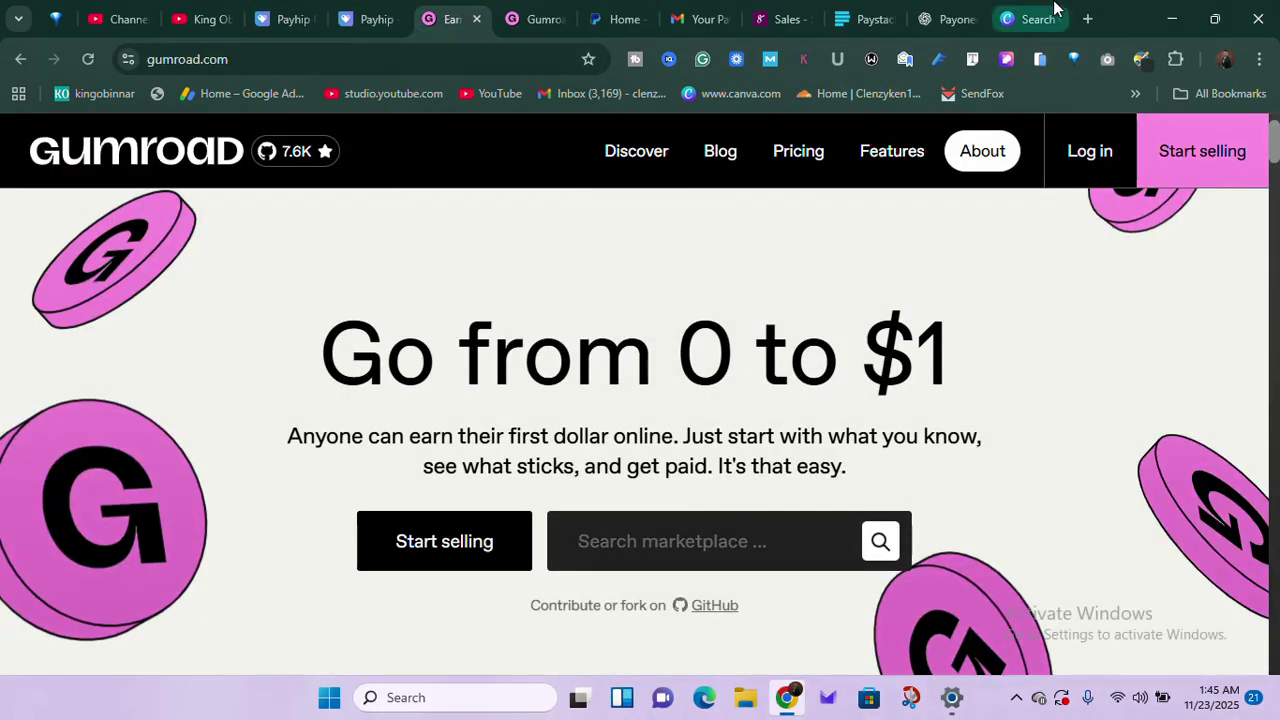
# - Return to Canva and browse further through the video templates
pyautogui.click(1010, 16)
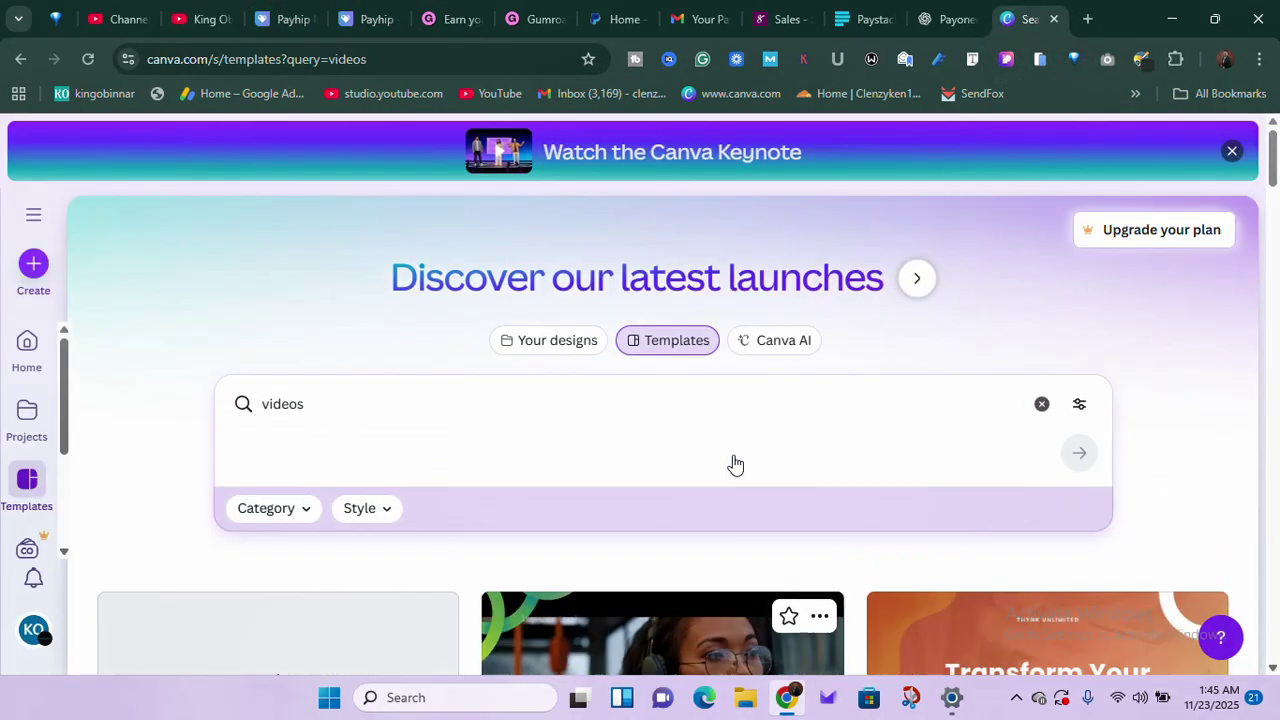
pyautogui.scroll(3, 733, 463)
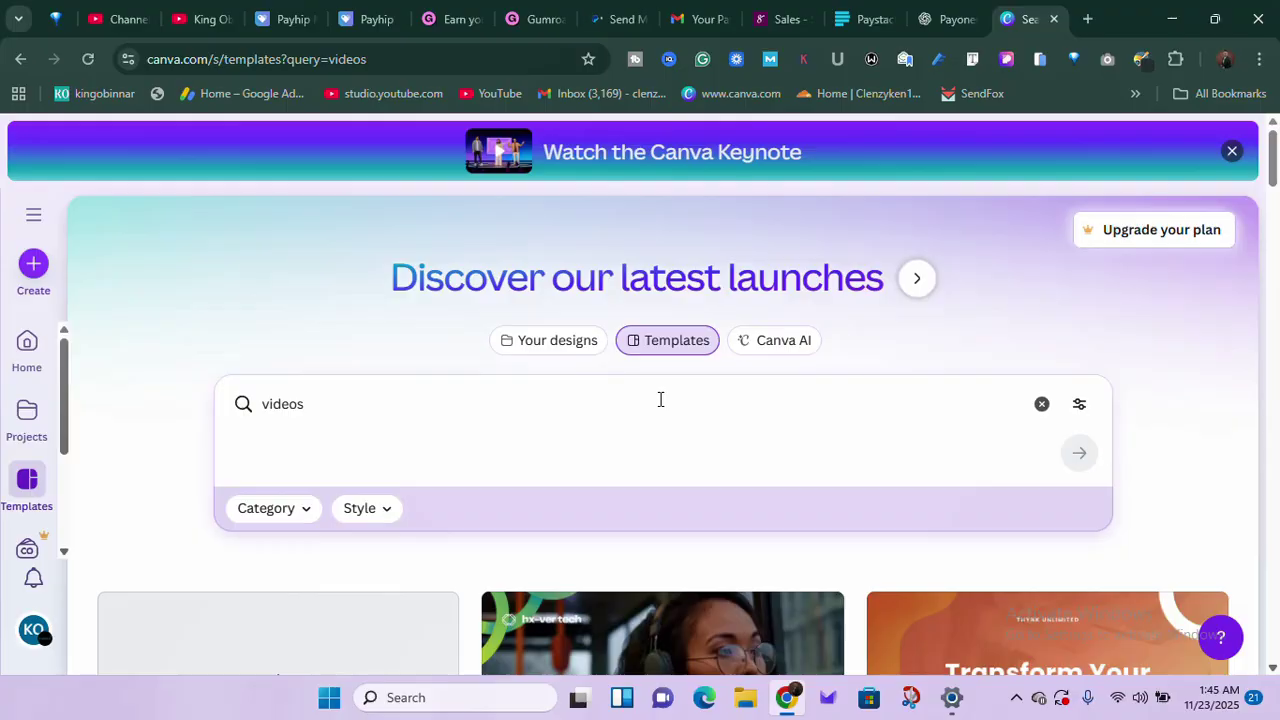
pyautogui.scroll(-15, 660, 400)
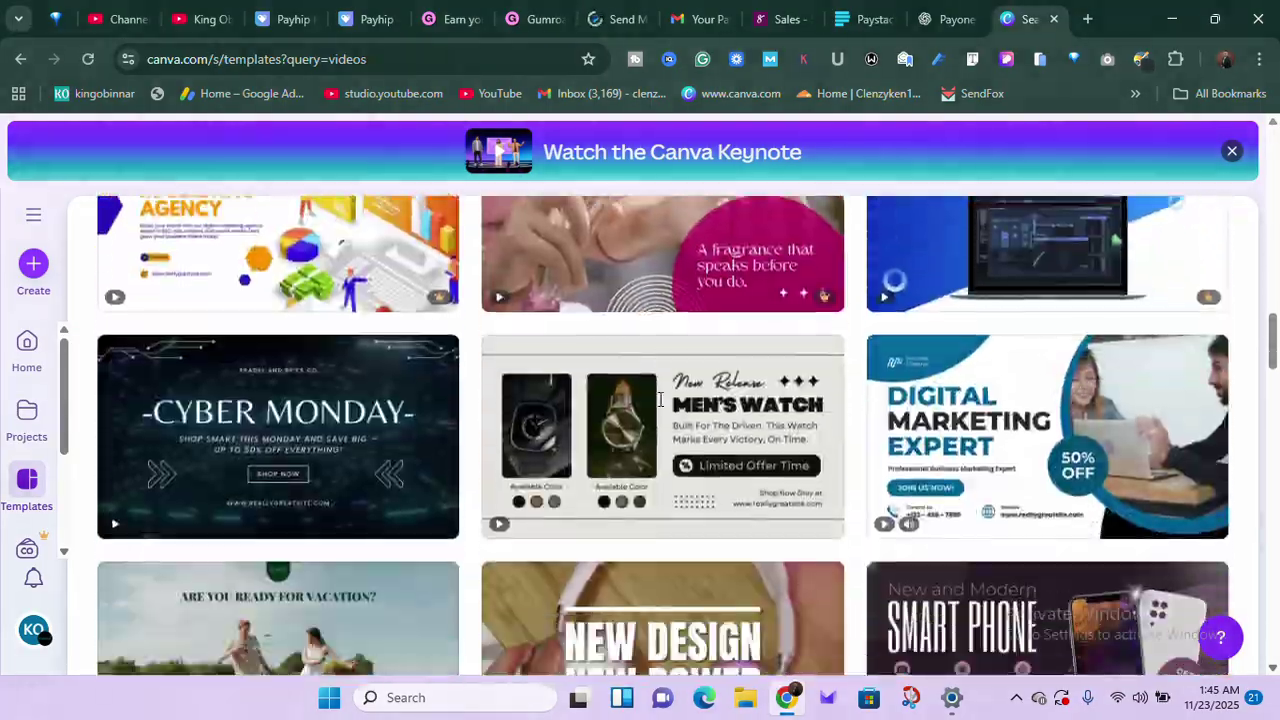
pyautogui.scroll(-15, 660, 400)
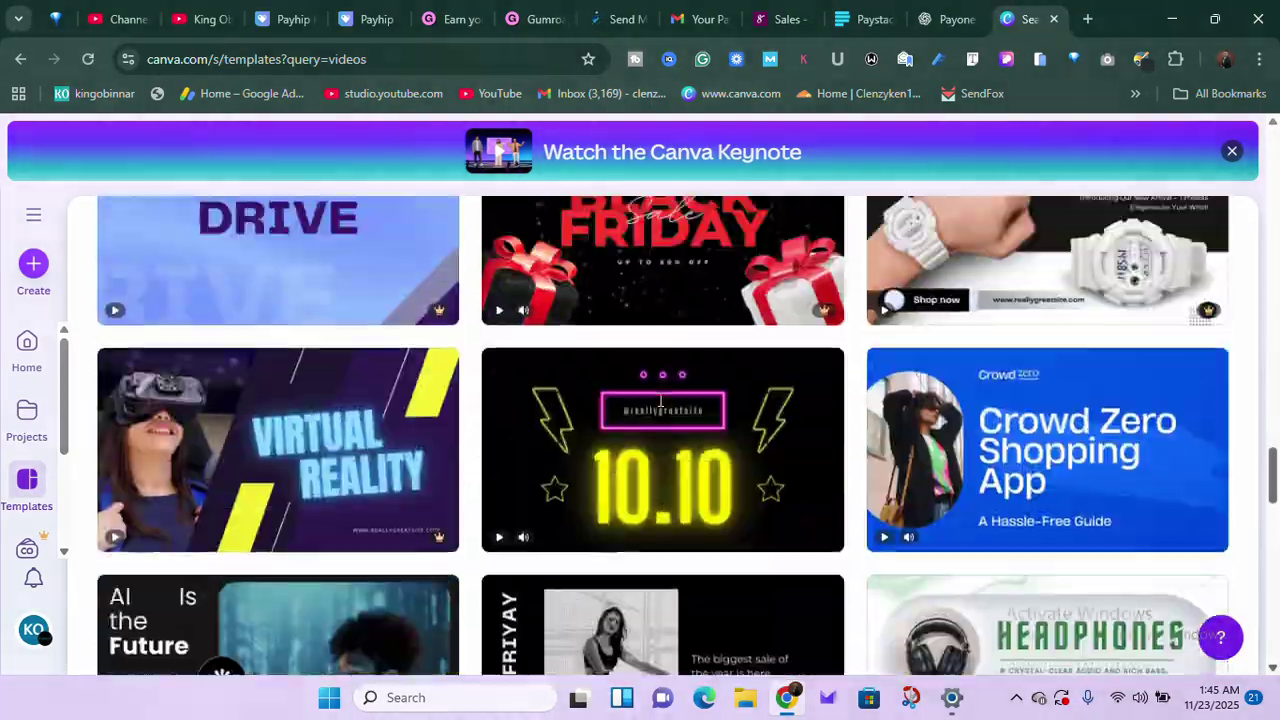
pyautogui.scroll(20, 660, 400)
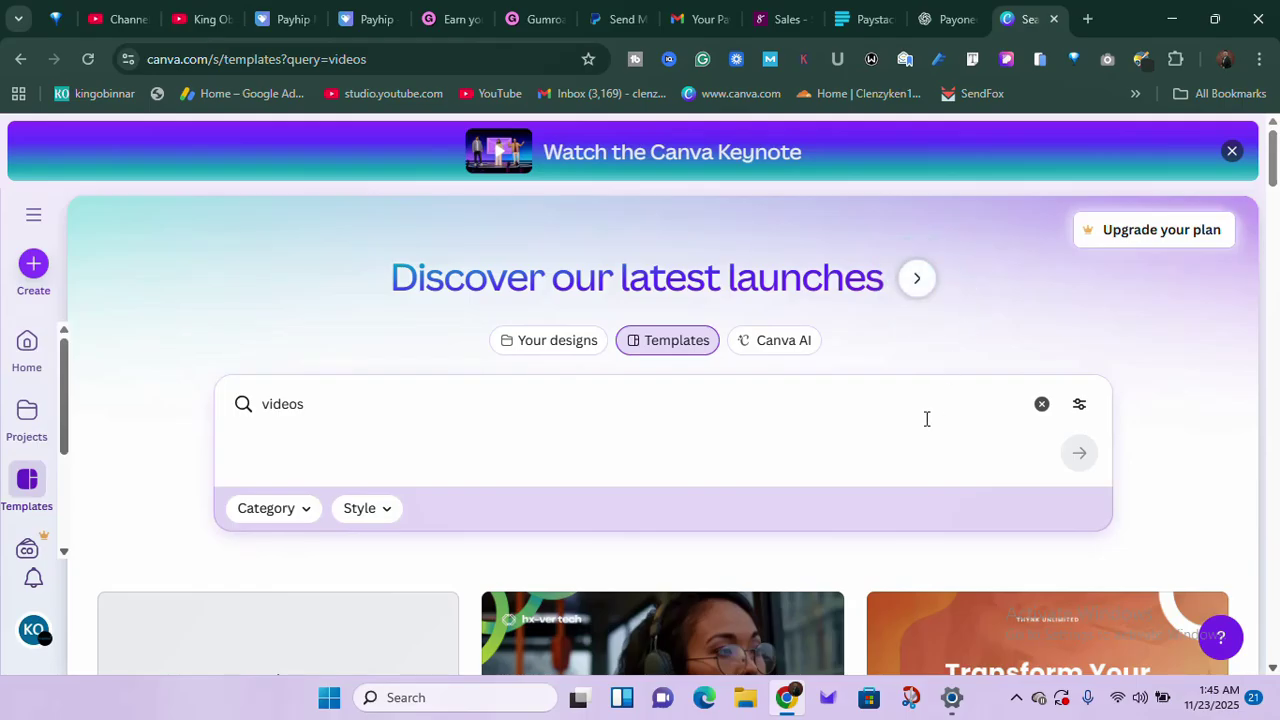
pyautogui.scroll(-20, 927, 419)
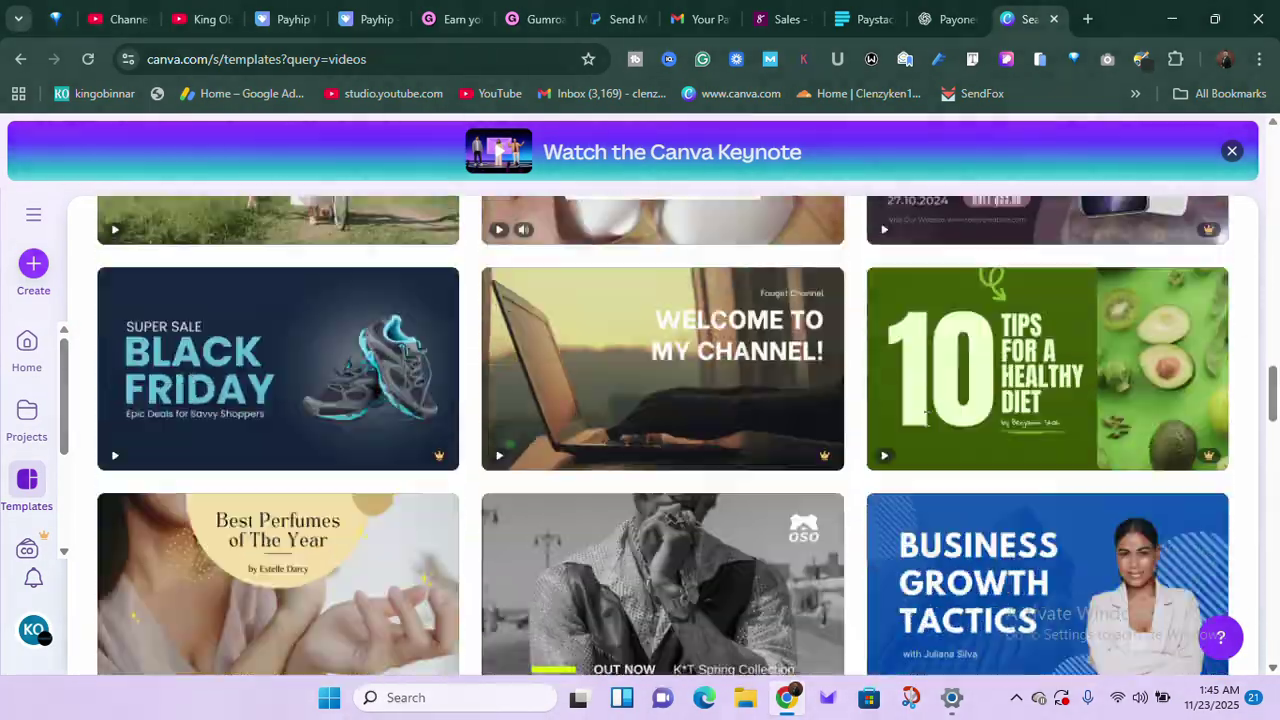
# - Search for "indigitalworks" in a new browser tab and open the indigitalworks.com website
pyautogui.scroll(20, 927, 419)
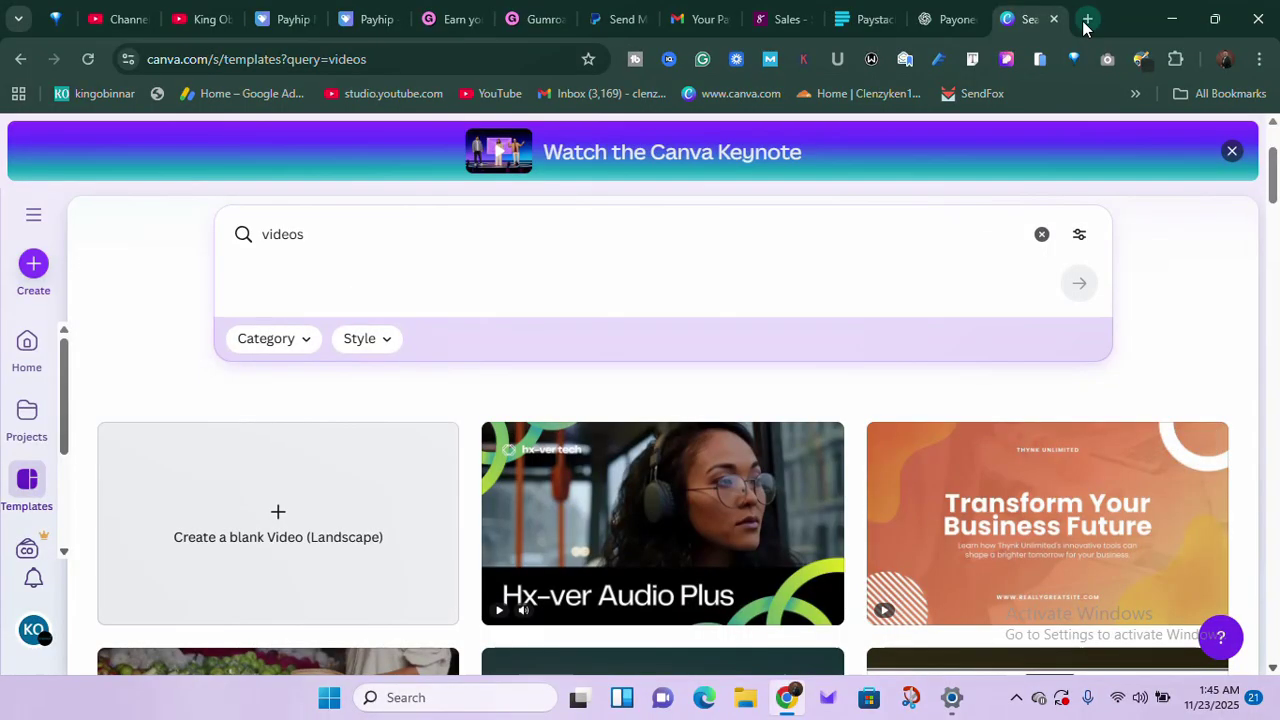
pyautogui.click(1087, 19)
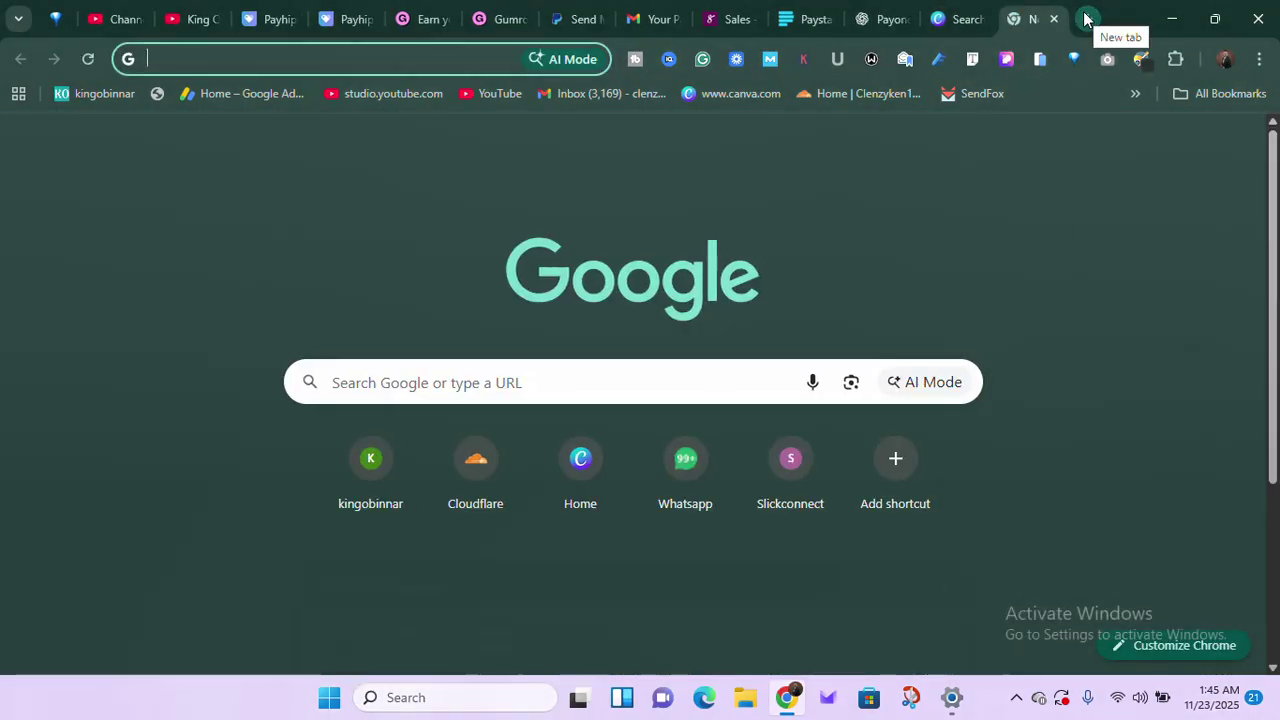
pyautogui.write('Ind')
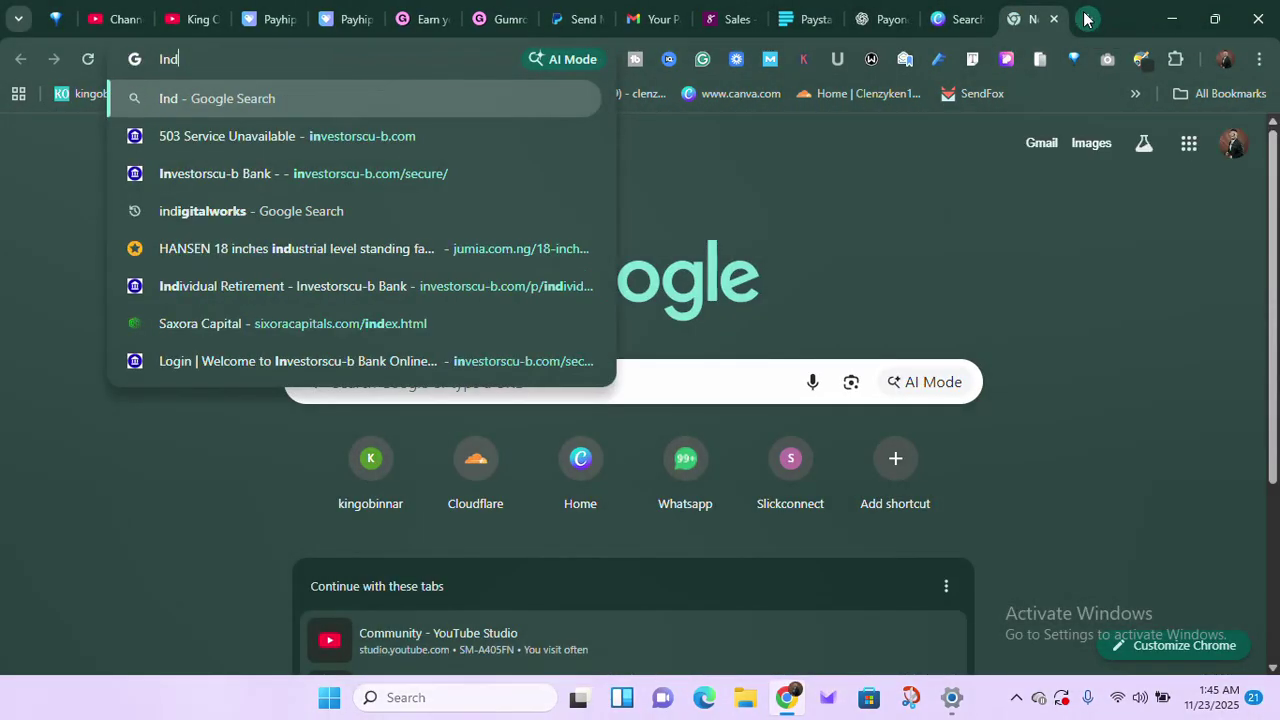
pyautogui.write('ig')
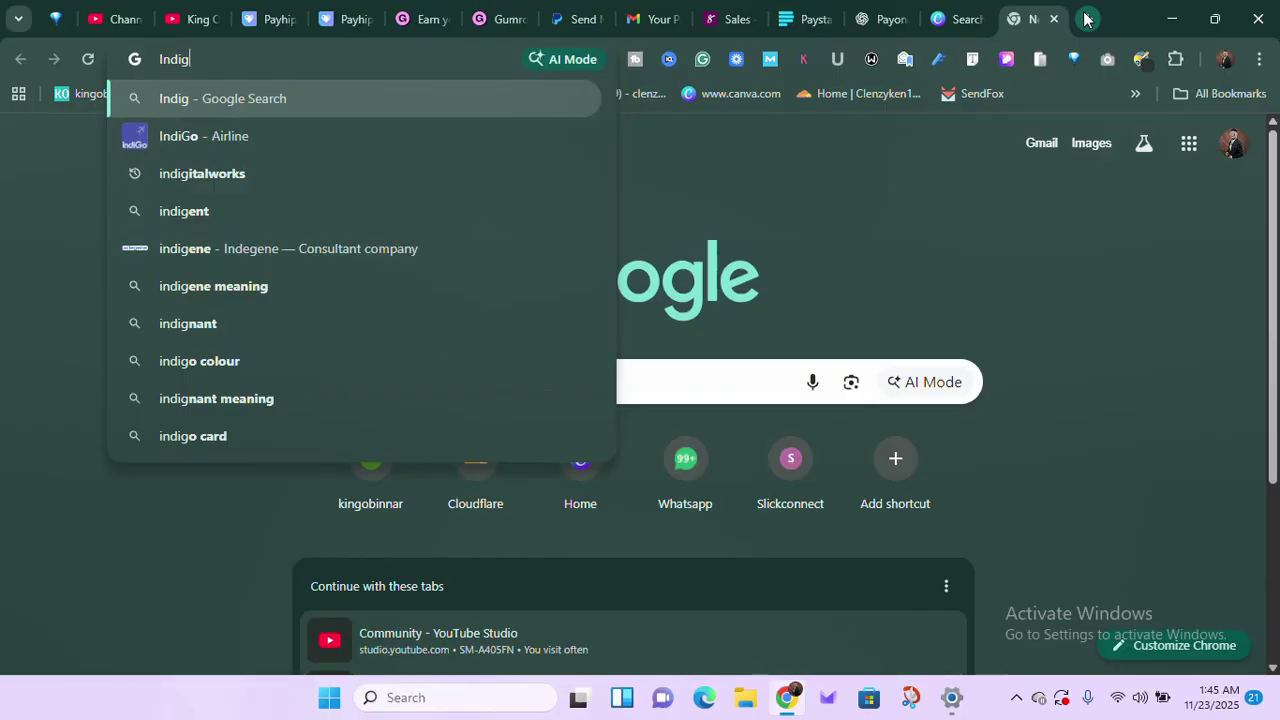
pyautogui.click(507, 184)
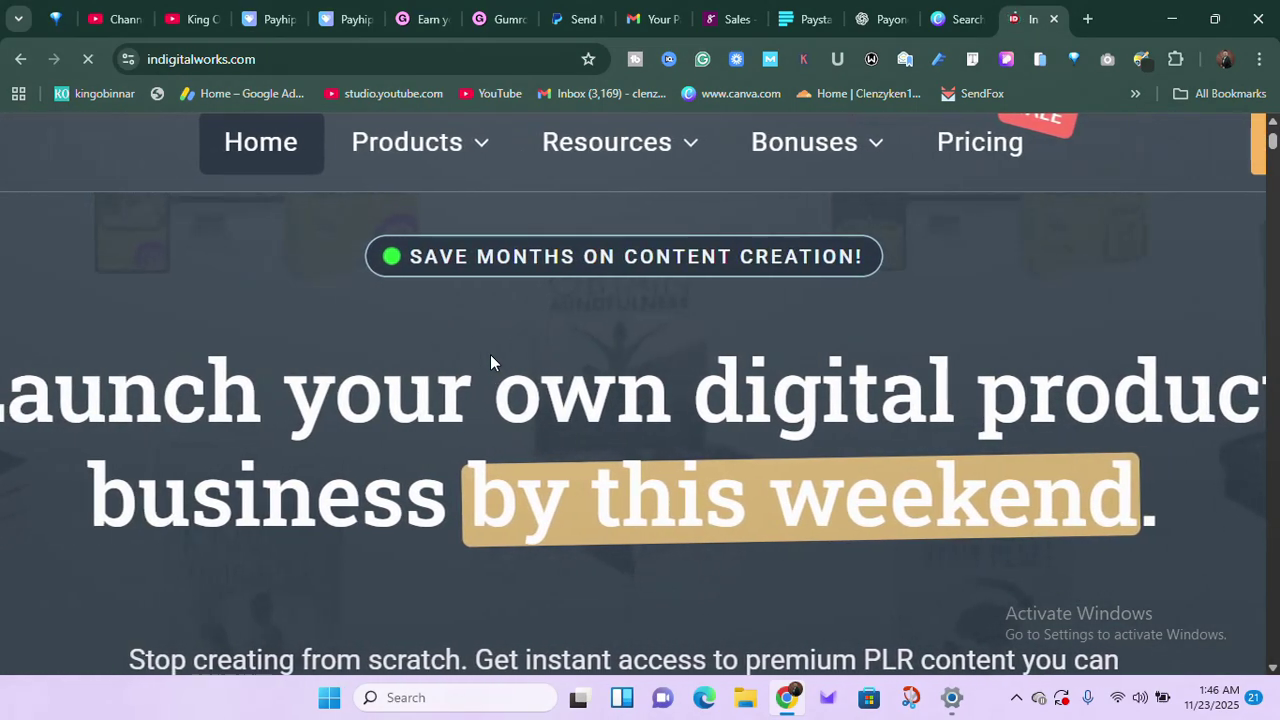
# - Look over the inDigitalWorks homepage and its product categories, licenses and niches
pyautogui.scroll(-2, 490, 354)
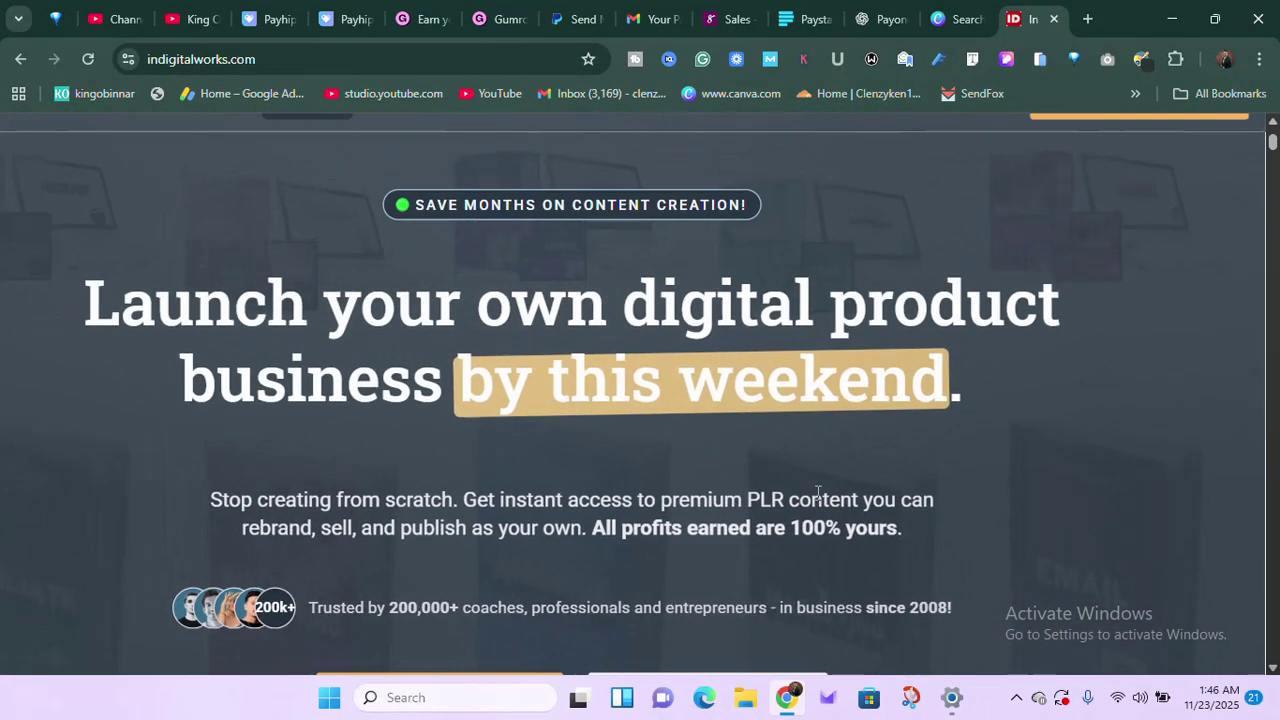
pyautogui.scroll(3, 818, 492)
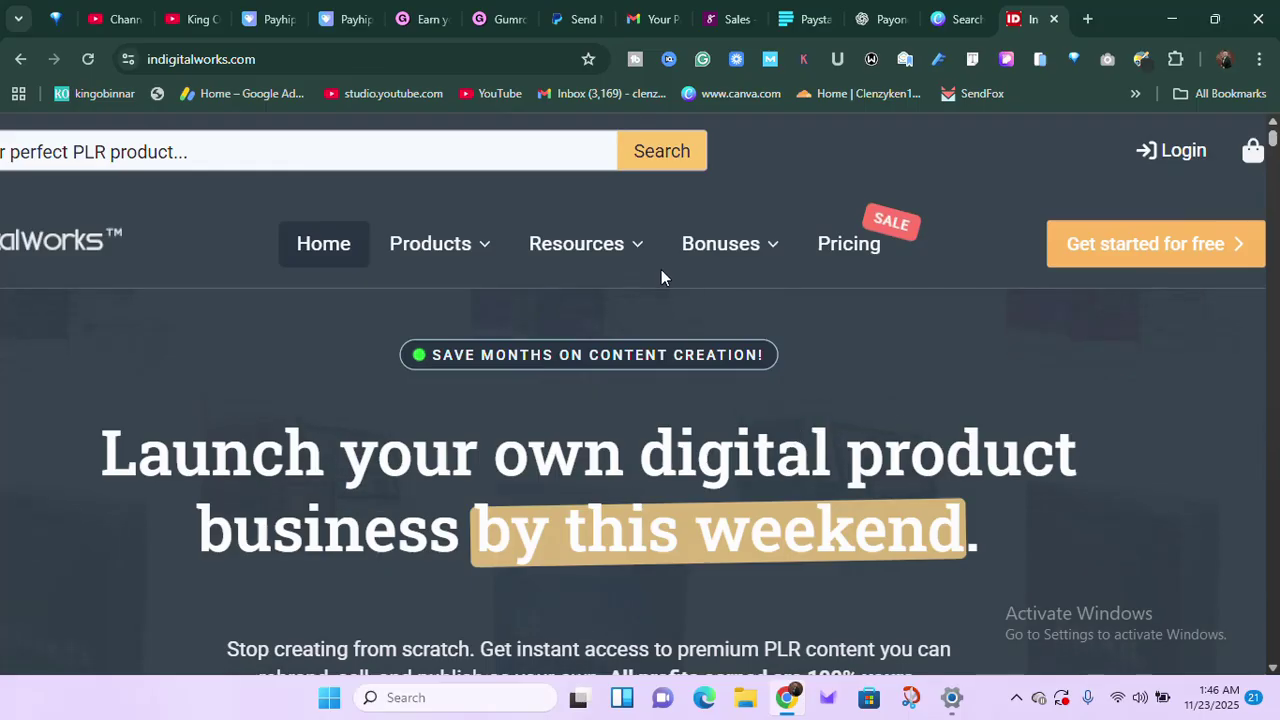
pyautogui.moveTo(443, 256)
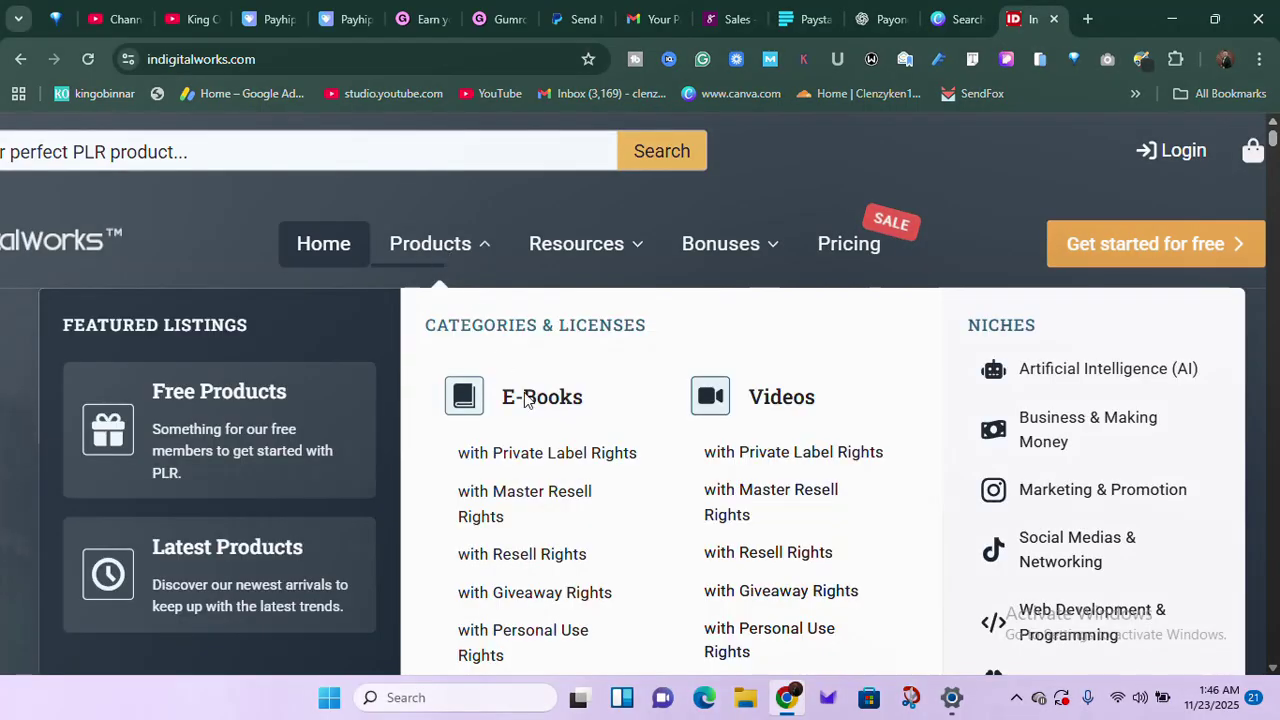
pyautogui.scroll(-3, 537, 411)
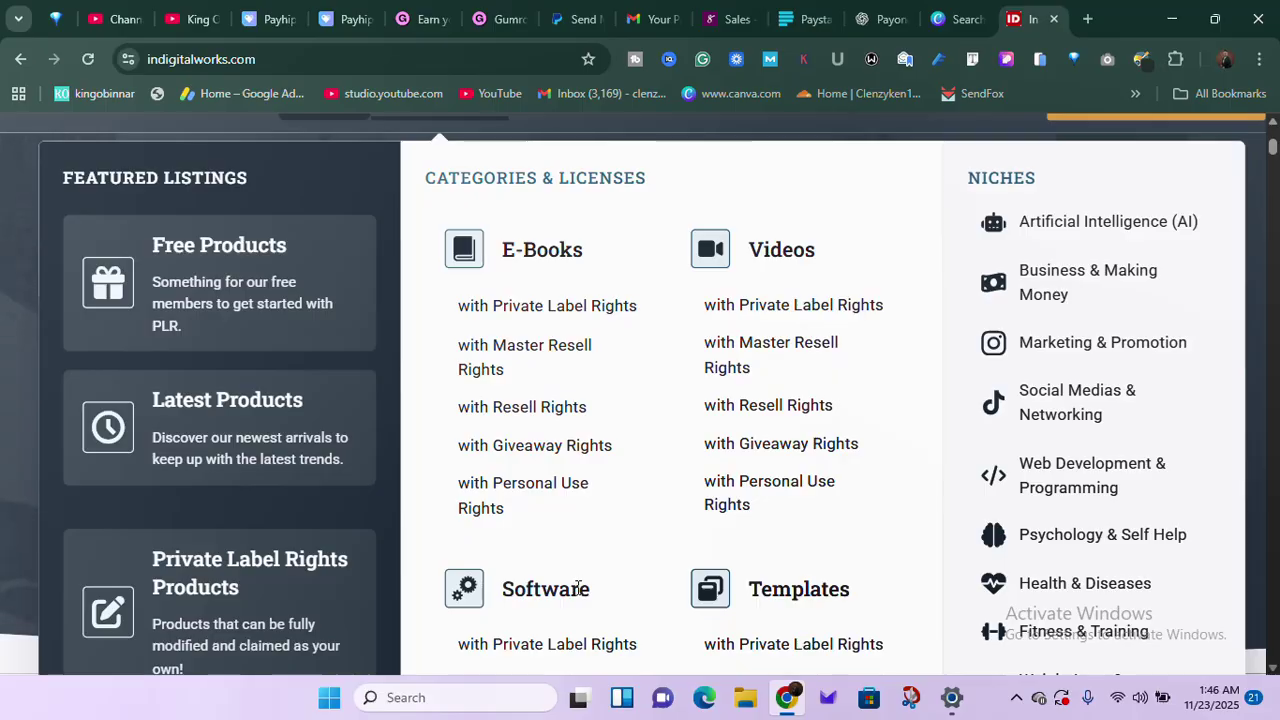
pyautogui.scroll(1, 578, 588)
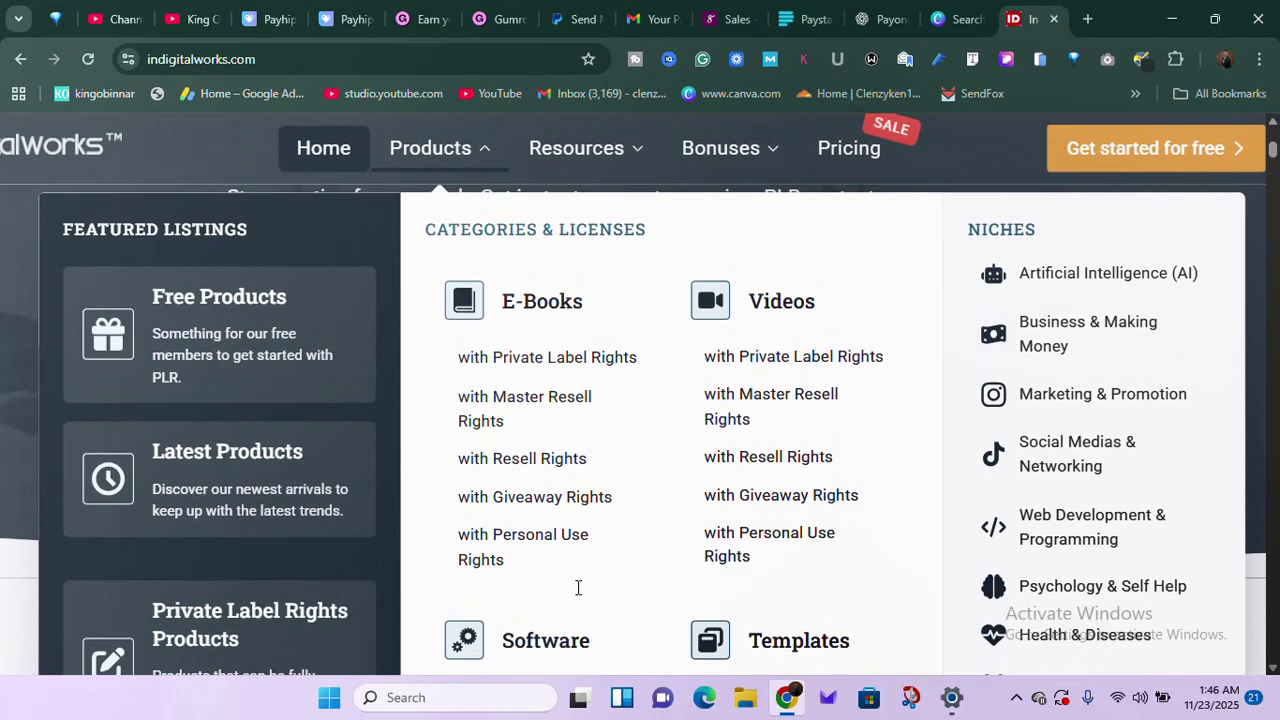
pyautogui.scroll(-1, 578, 588)
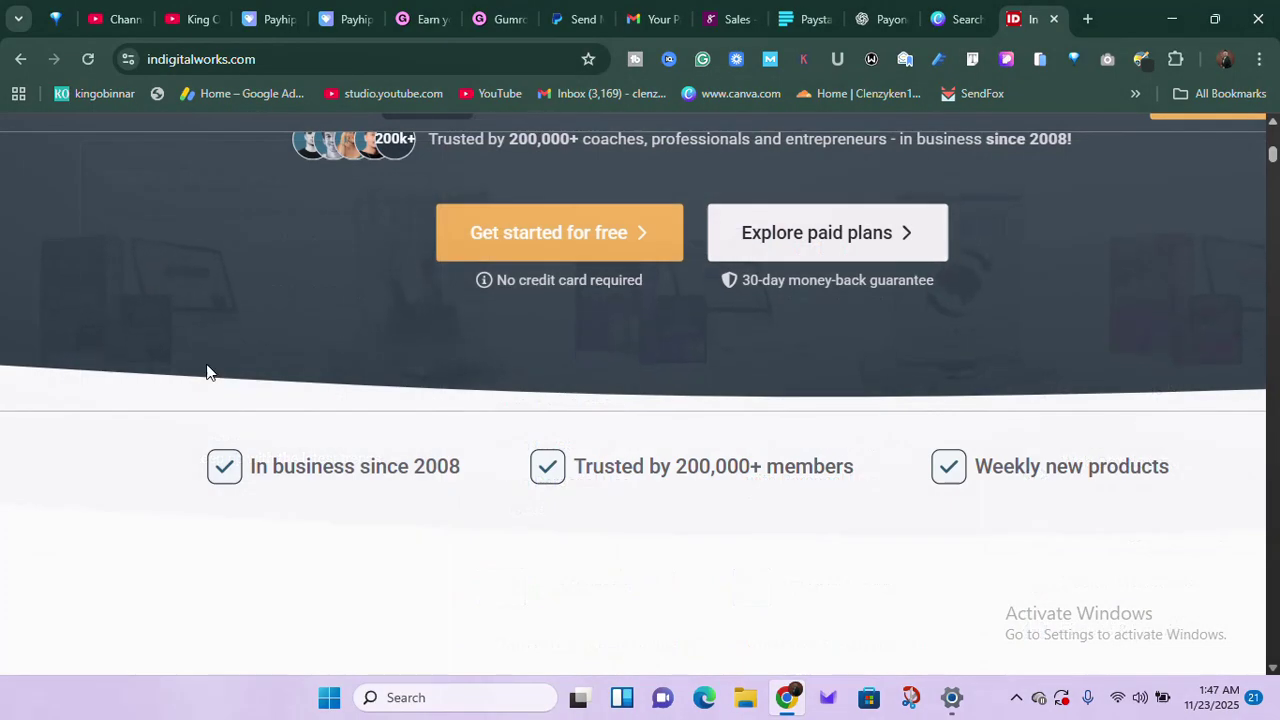
# - Open the inDigitalWorks free sign-up page and review the membership types and their prices
pyautogui.scroll(5, 206, 368)
pyautogui.moveTo(882, 172)
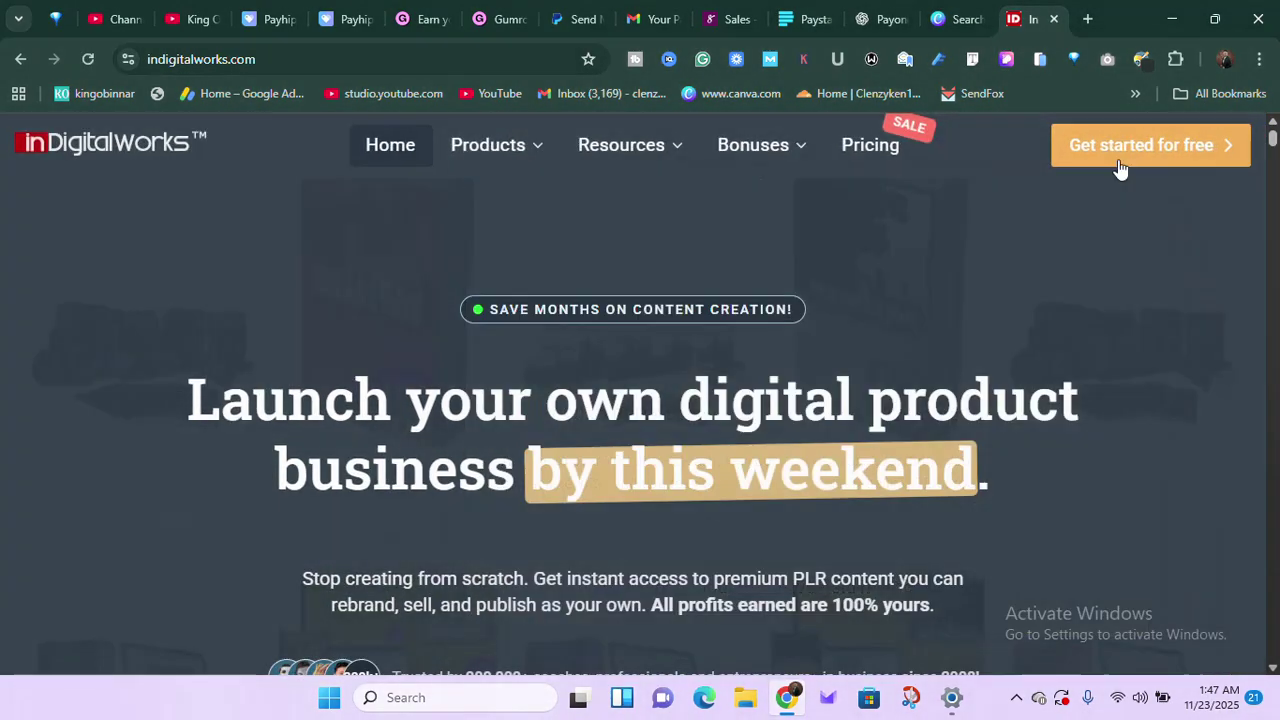
pyautogui.click(1120, 166)
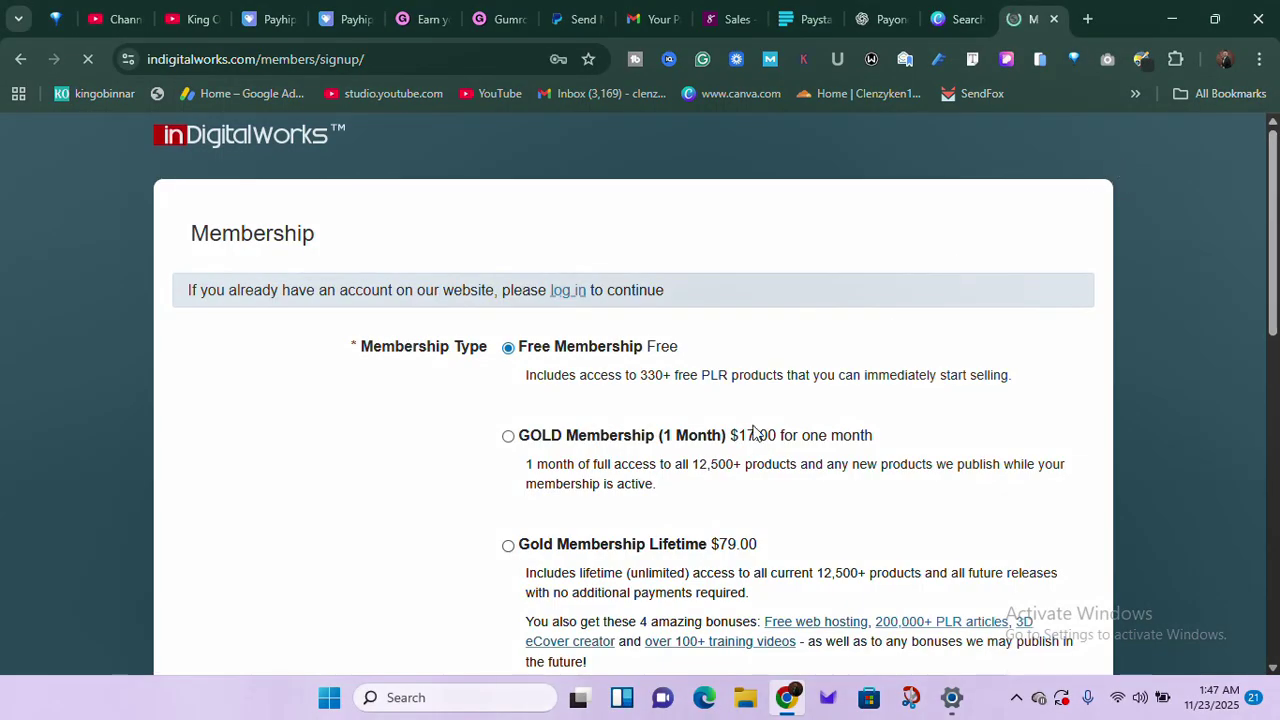
pyautogui.scroll(-1, 755, 432)
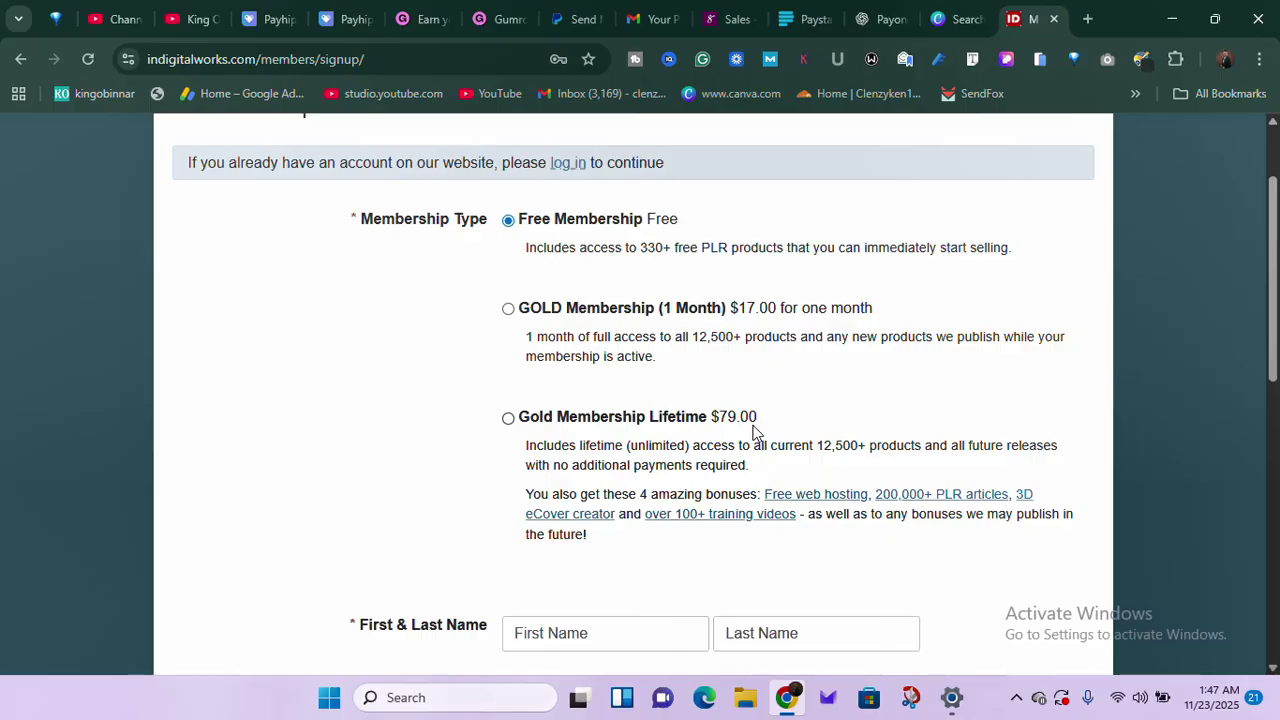
# - Return to the Gumroad homepage and look over its introductory section
pyautogui.click(400, 8)
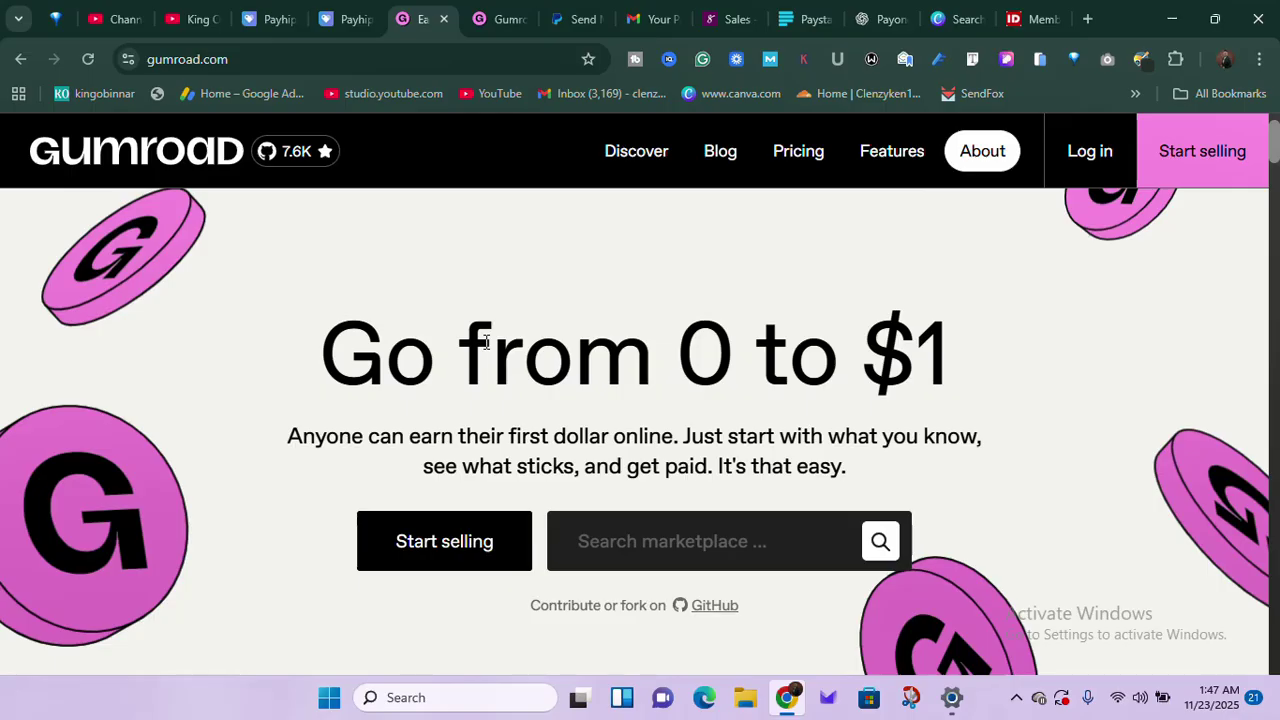
pyautogui.click(340, 19)
pyautogui.click(408, 21)
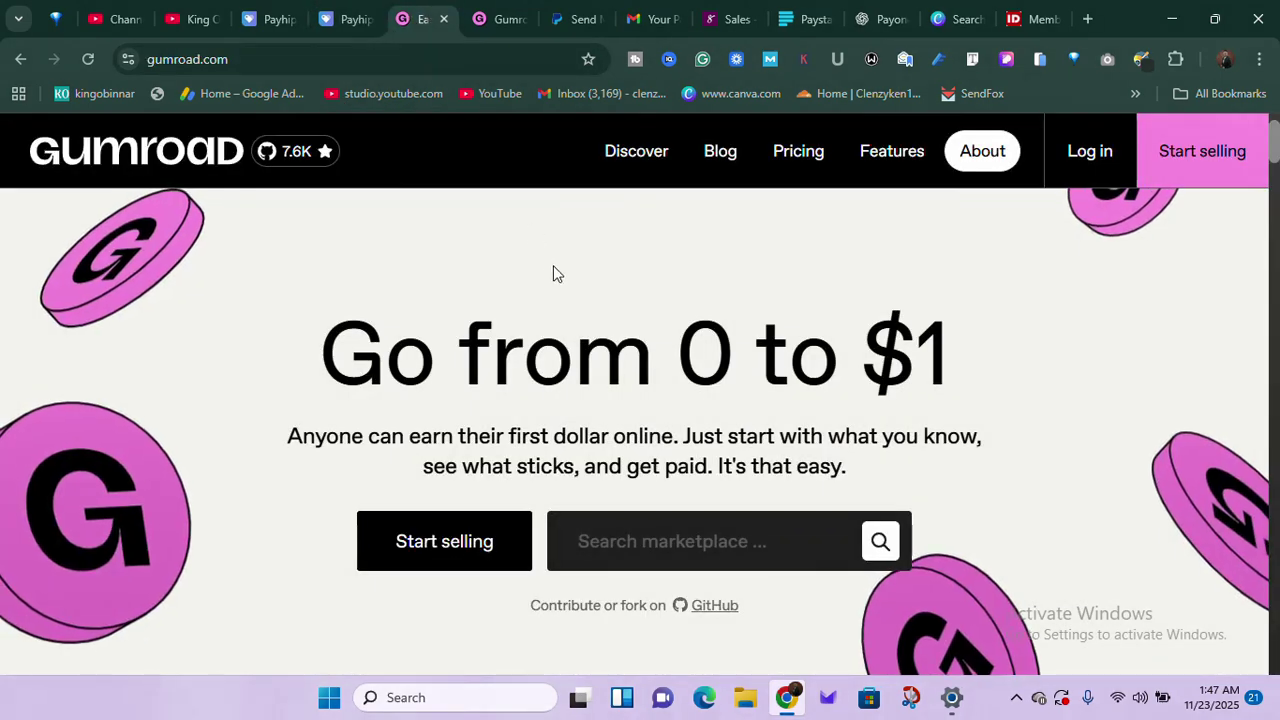
pyautogui.scroll(-1, 553, 266)
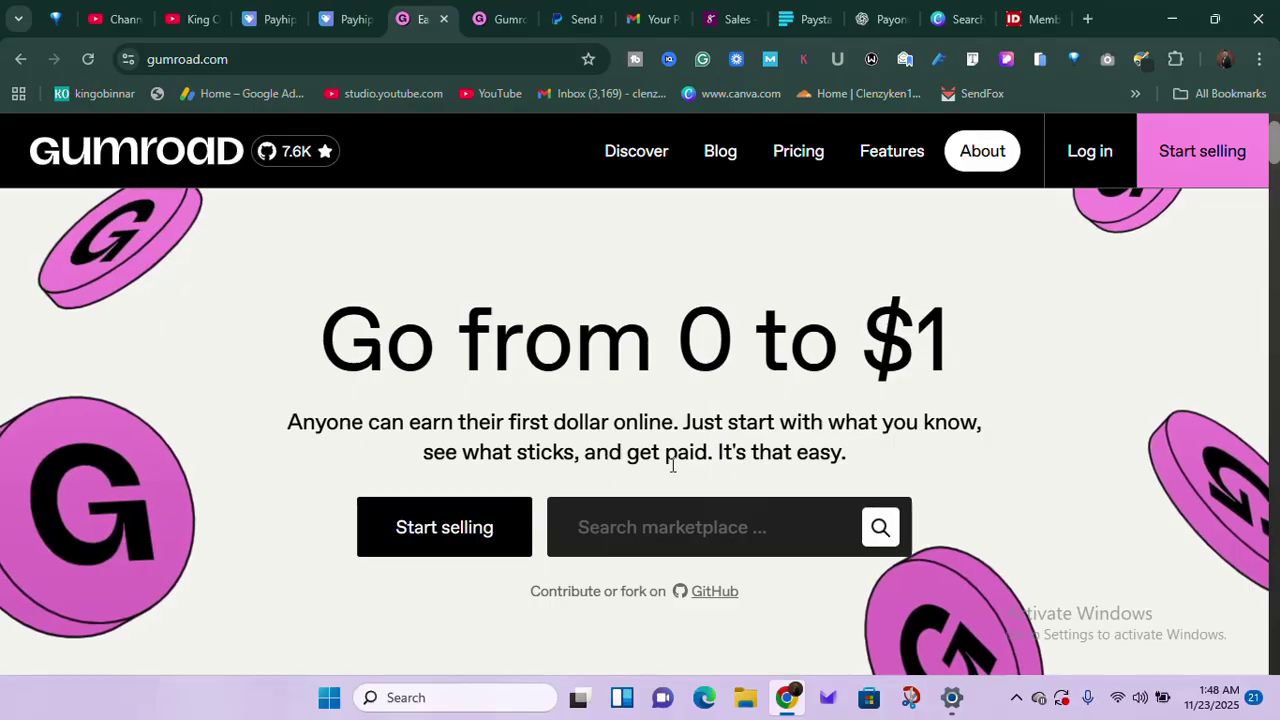
pyautogui.scroll(-5, 310, 376)
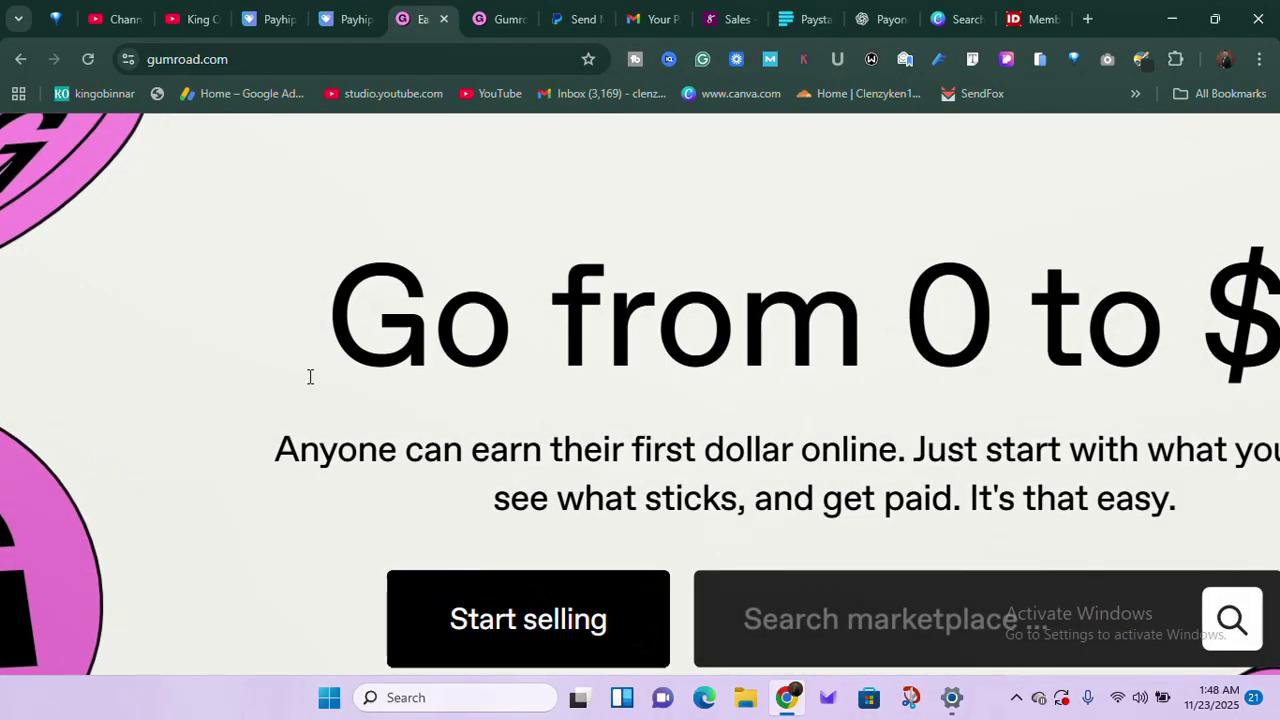
pyautogui.scroll(5, 310, 376)
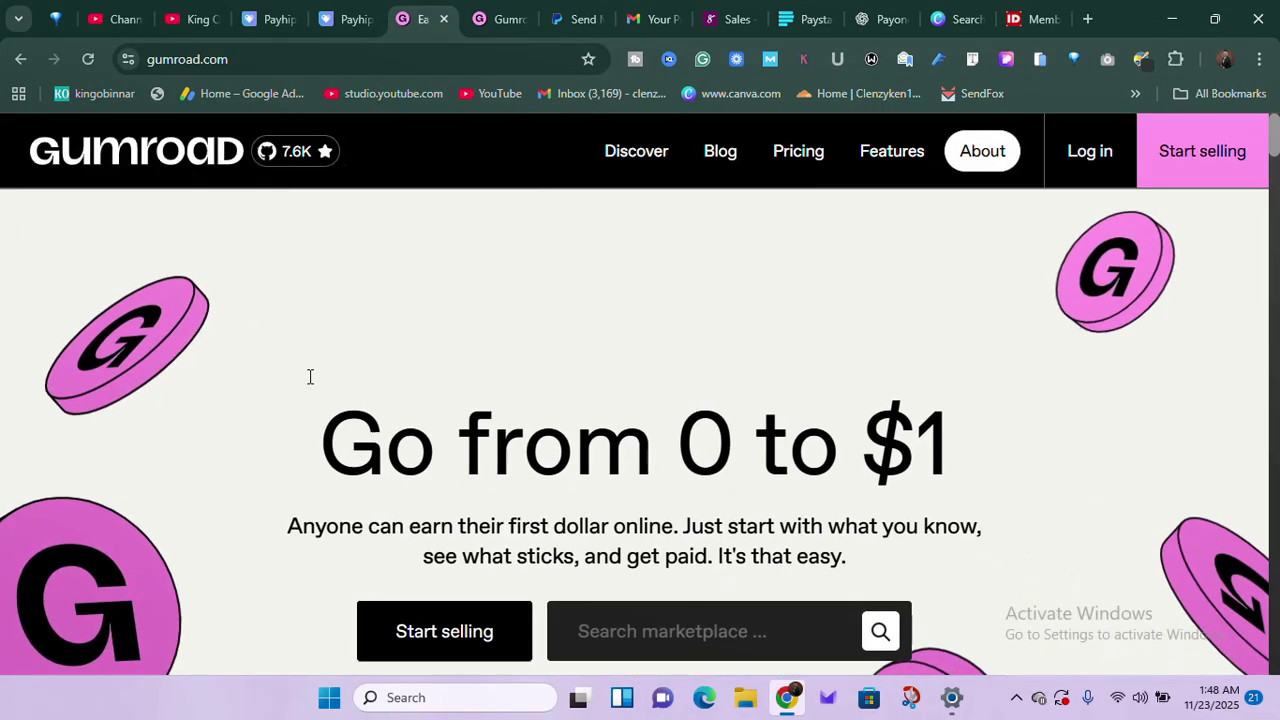
pyautogui.scroll(-3, 310, 376)
pyautogui.scroll(-1, 310, 376)
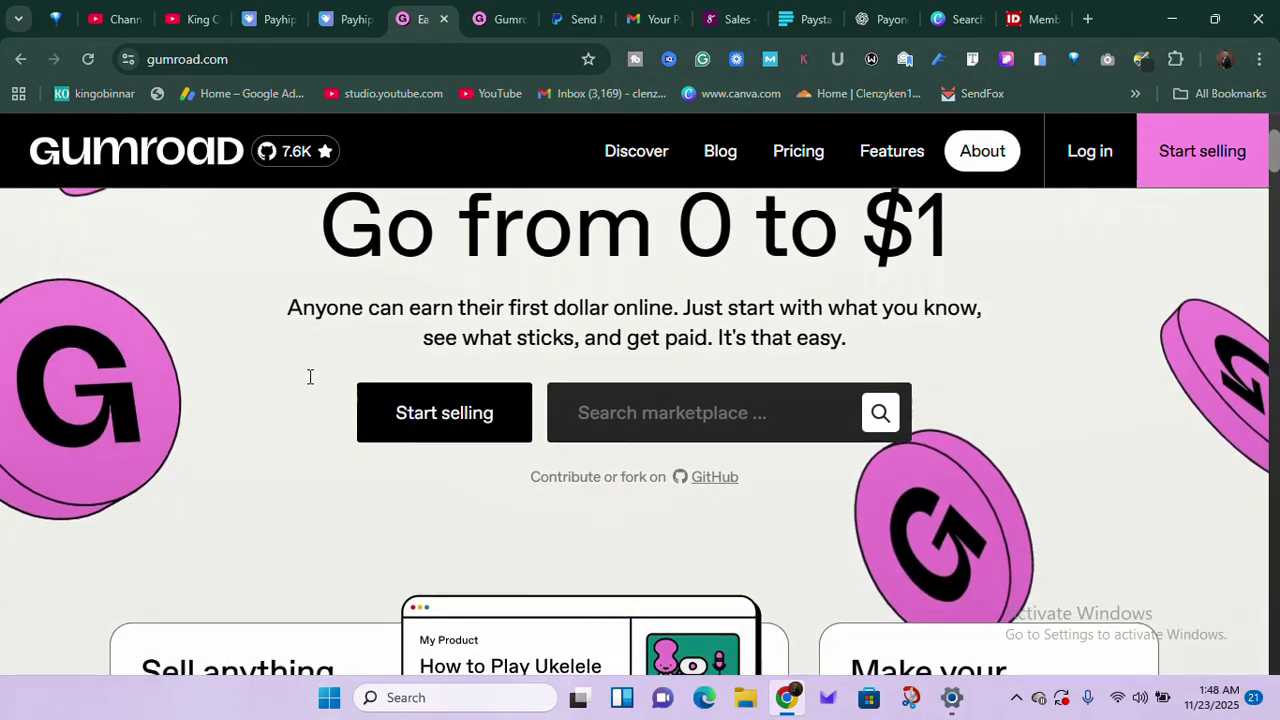
pyautogui.scroll(1, 310, 376)
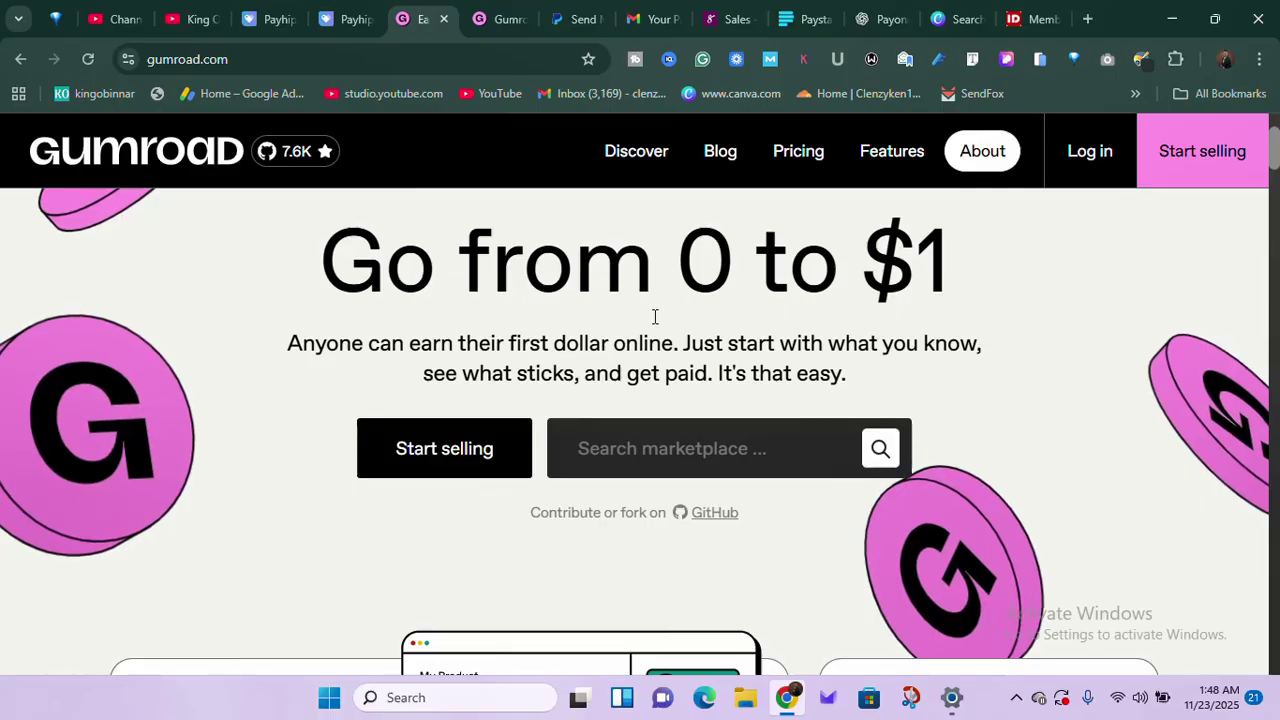
# - Open Gumroad's Discover page in a new browser tab and switch to it
pyautogui.rightClick(636, 163)
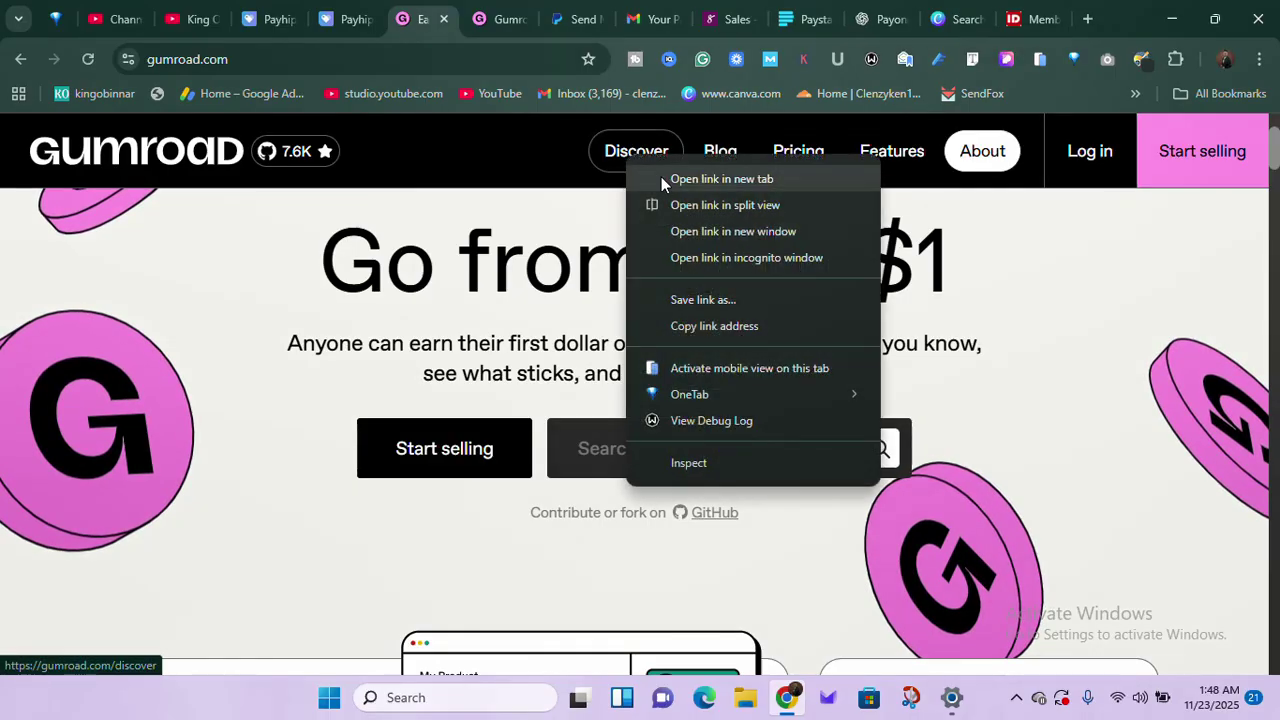
pyautogui.click(720, 179)
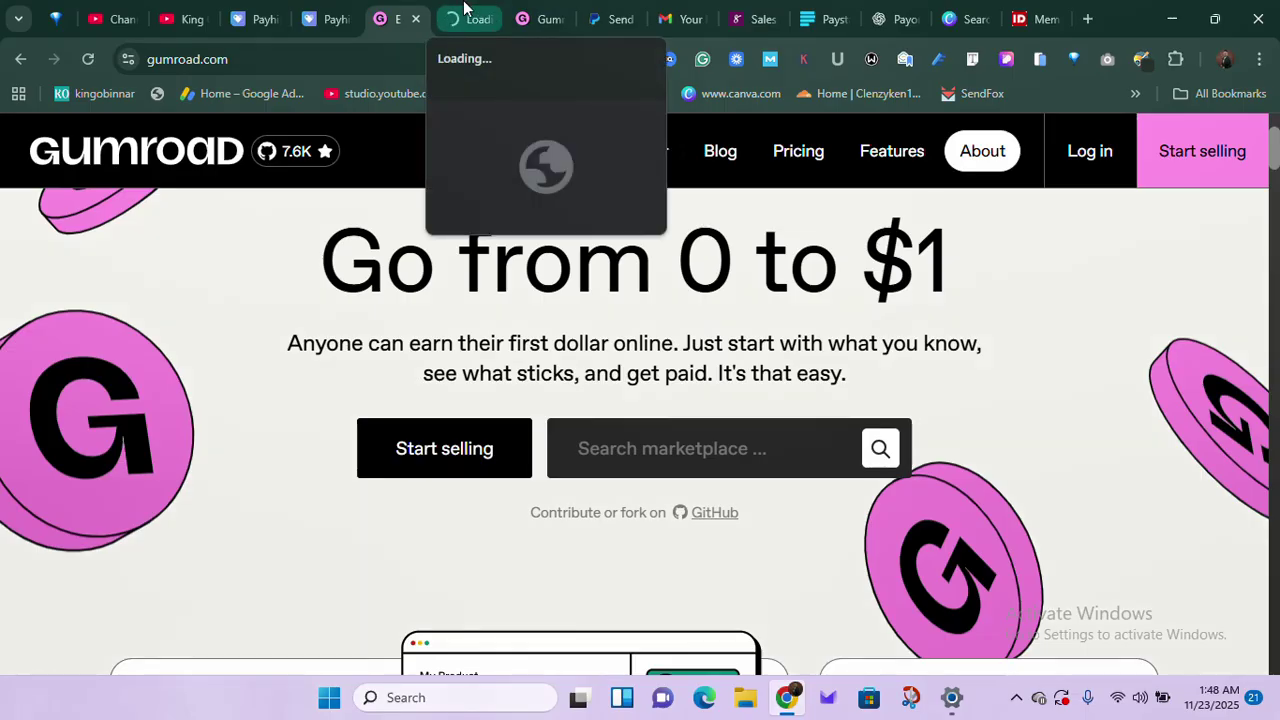
pyautogui.click(464, 10)
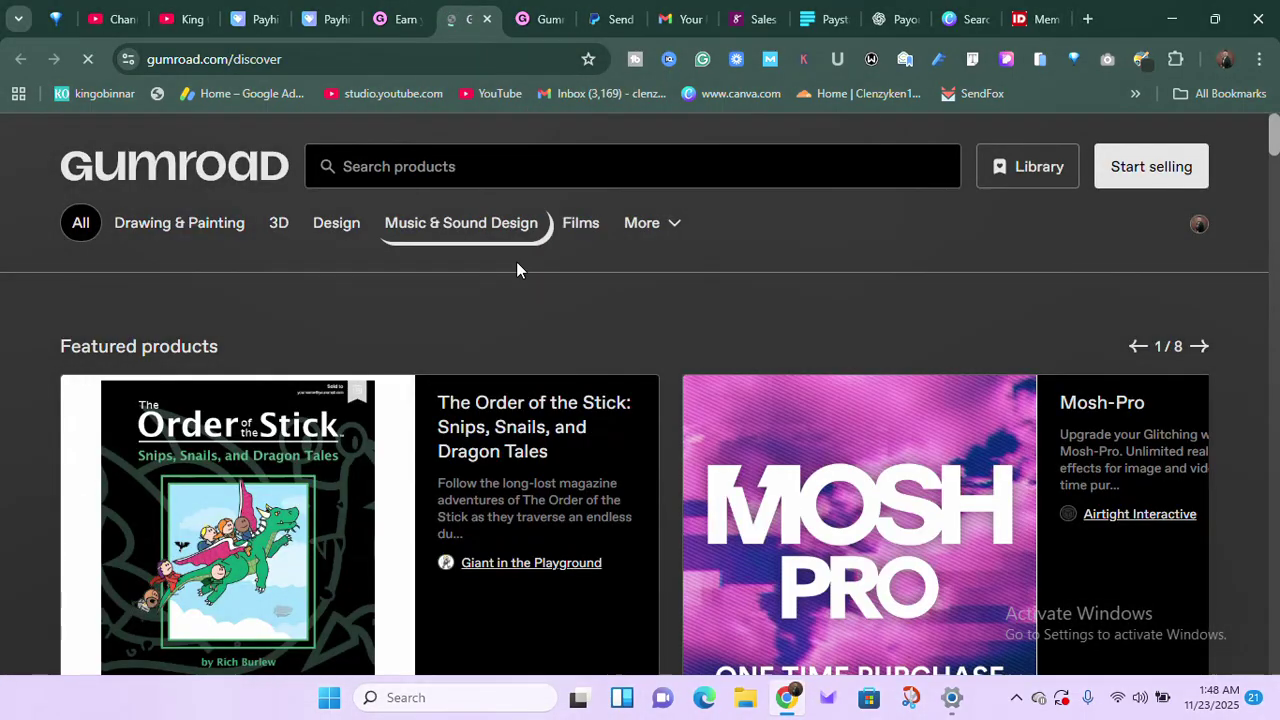
# - Browse the featured and trending products on Gumroad's Discover page, examining their titles, ratings and prices
pyautogui.scroll(-5, 527, 290)
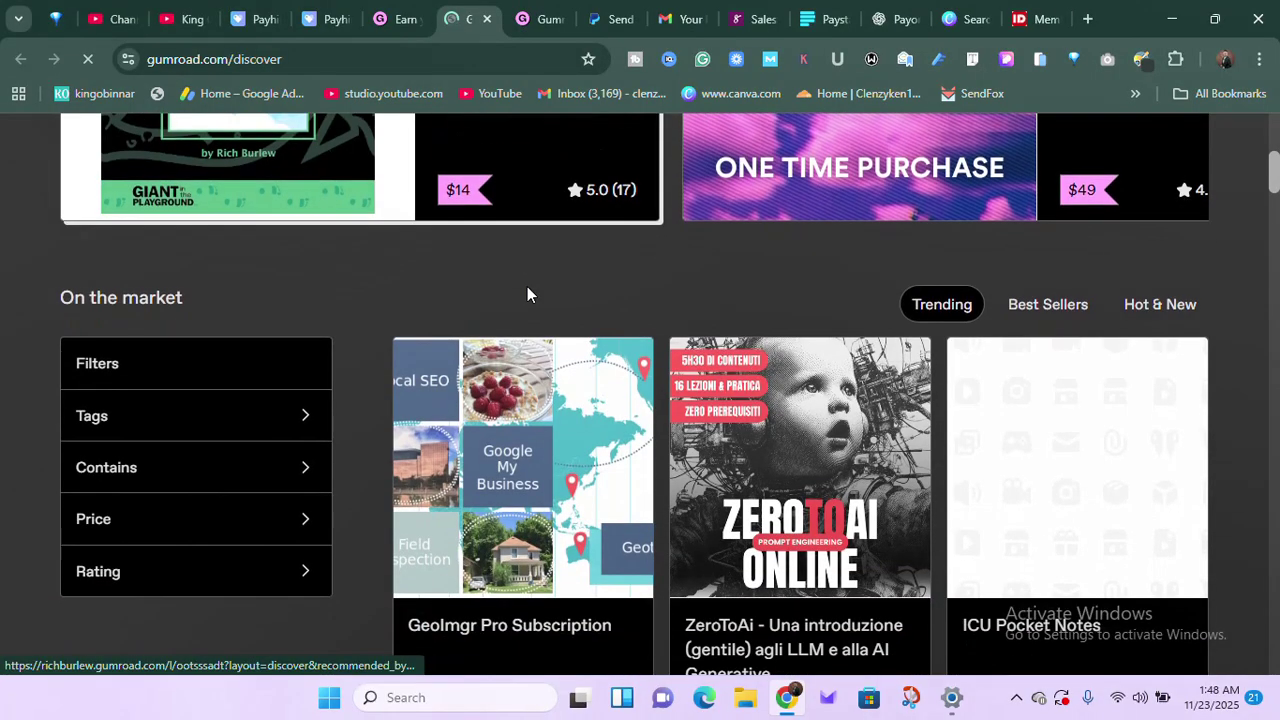
pyautogui.scroll(-10, 527, 286)
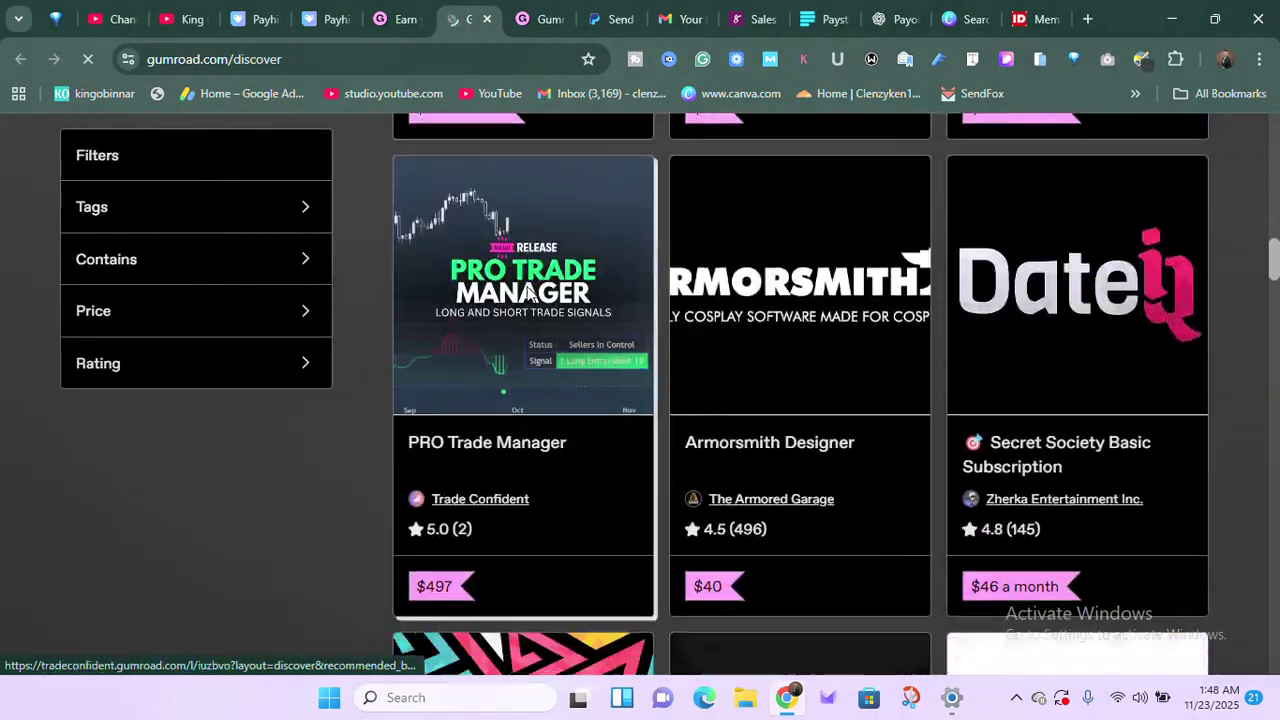
pyautogui.scroll(-15, 527, 290)
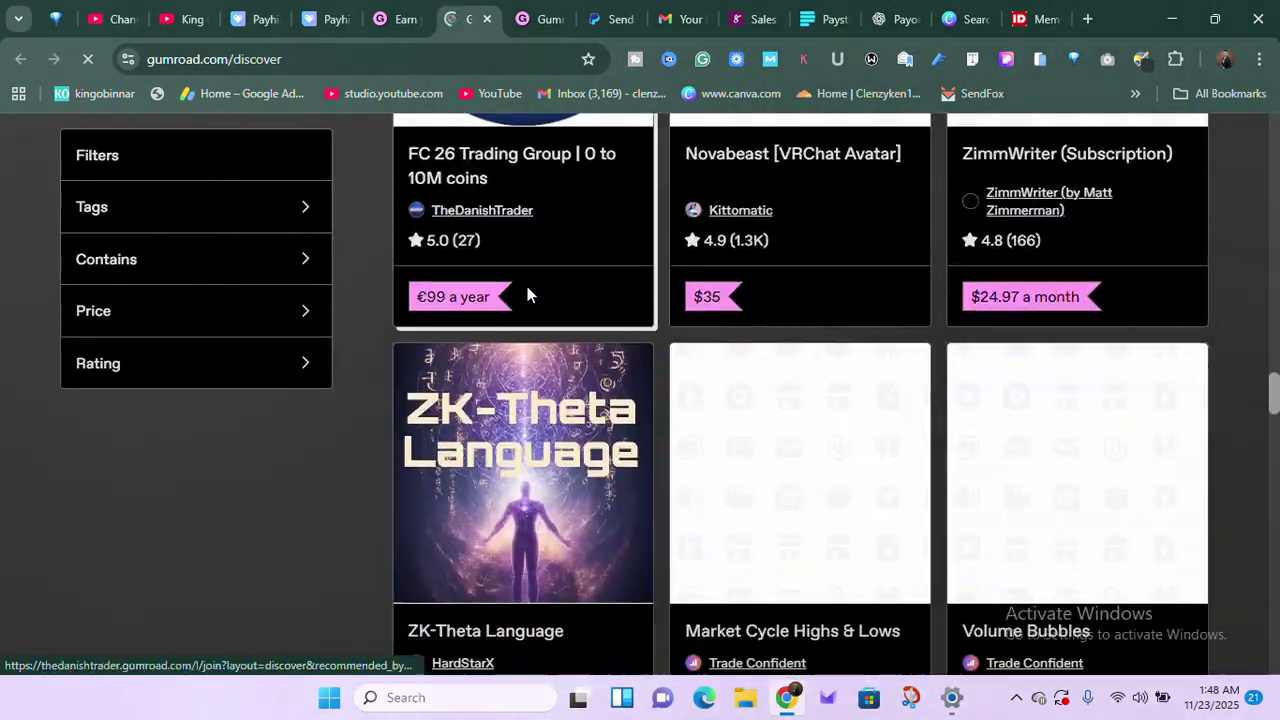
pyautogui.scroll(-6, 527, 290)
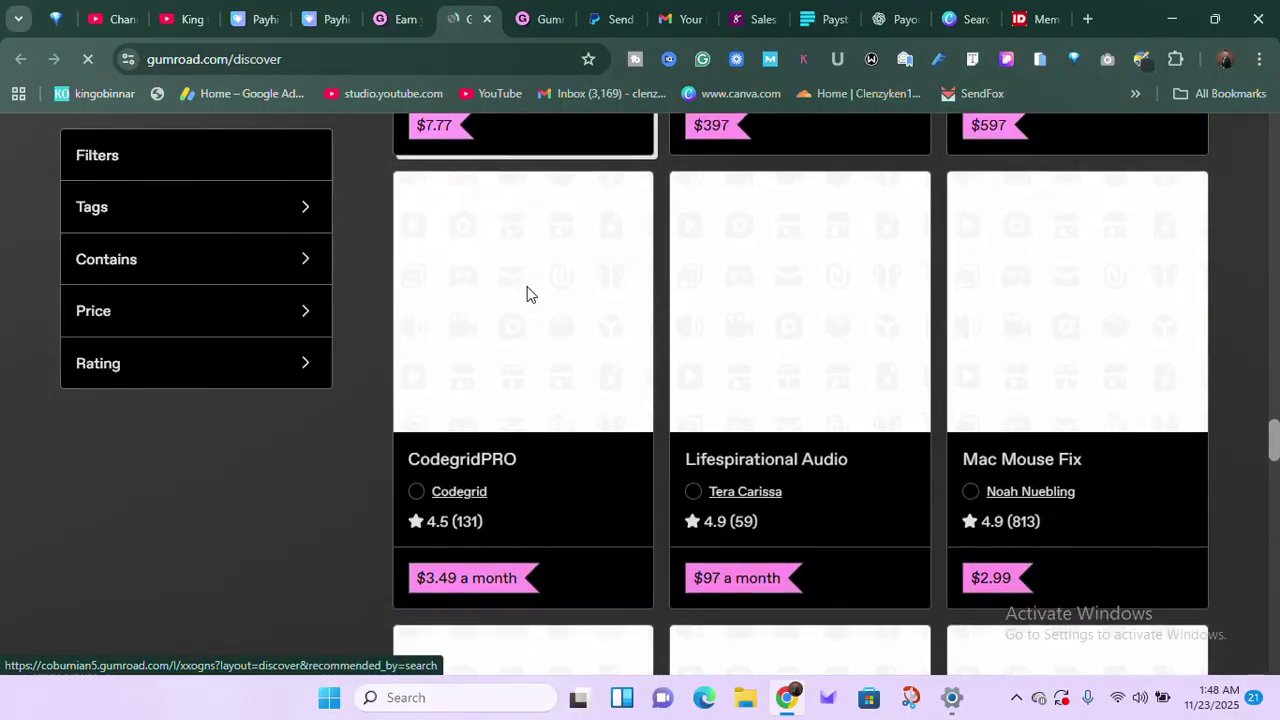
pyautogui.scroll(-3, 527, 290)
pyautogui.scroll(20, 527, 290)
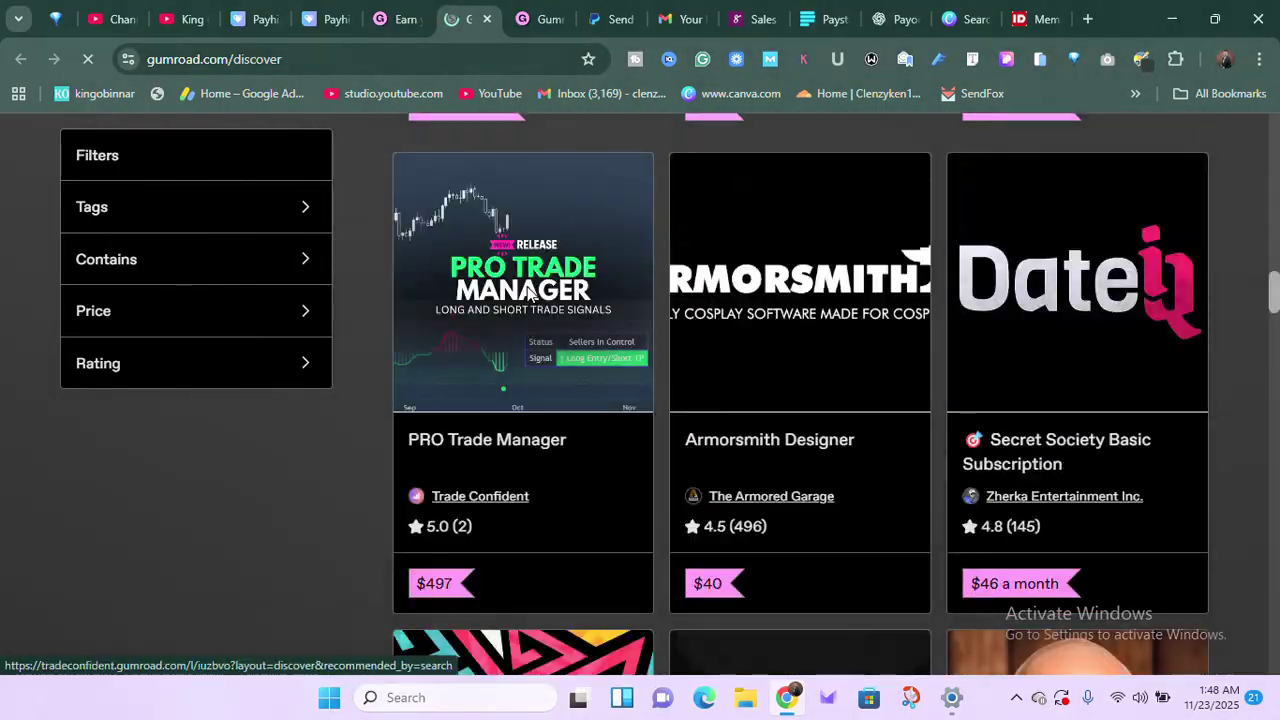
pyautogui.scroll(15, 527, 290)
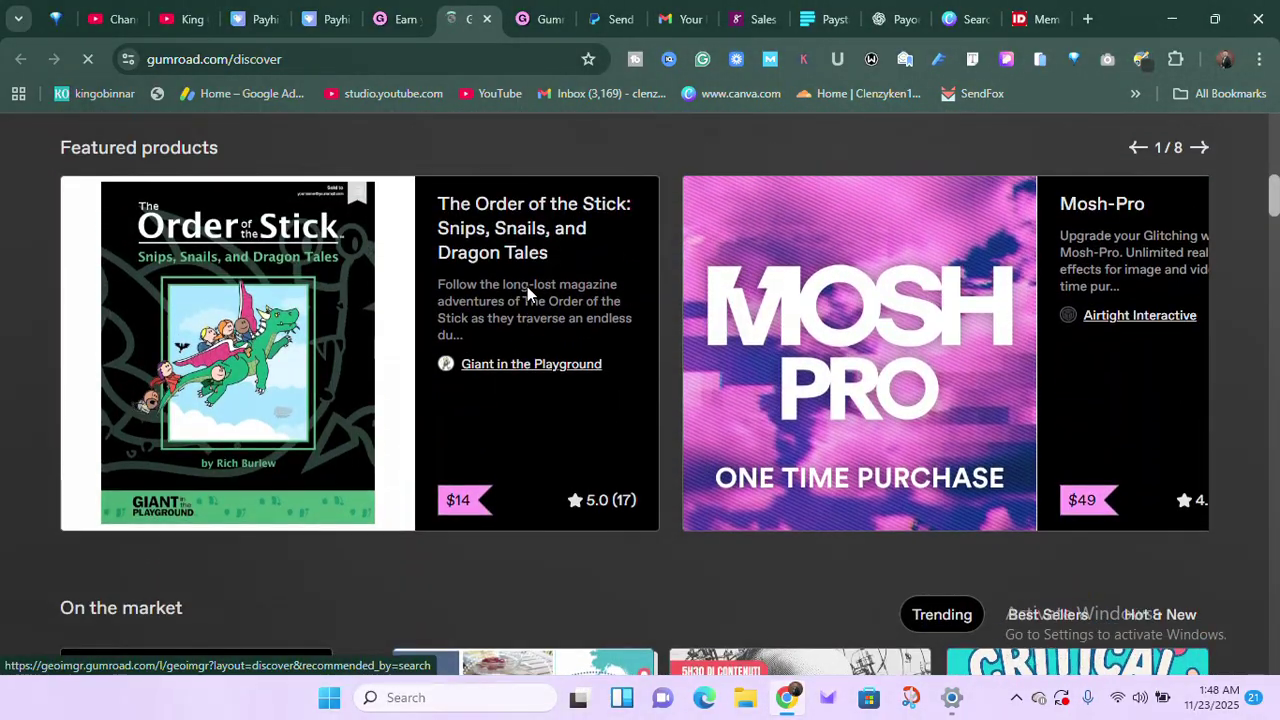
pyautogui.scroll(1, 527, 286)
pyautogui.scroll(-6, 527, 286)
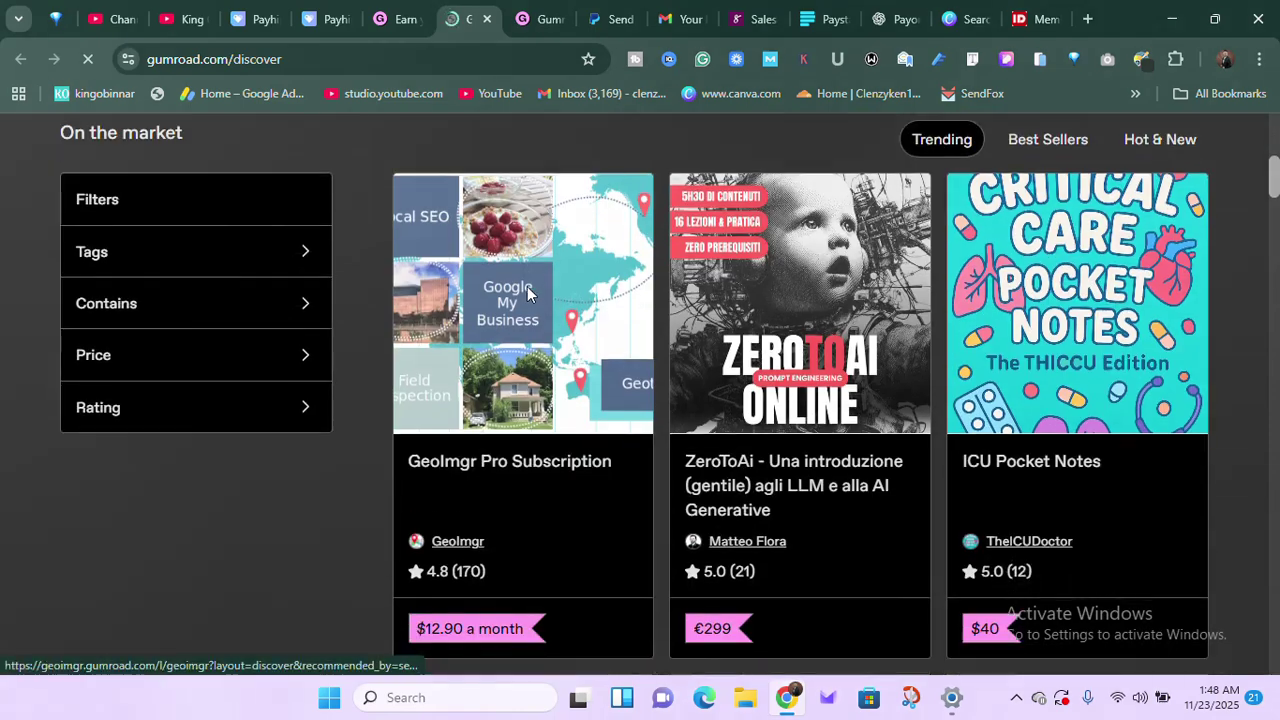
pyautogui.scroll(-1, 527, 290)
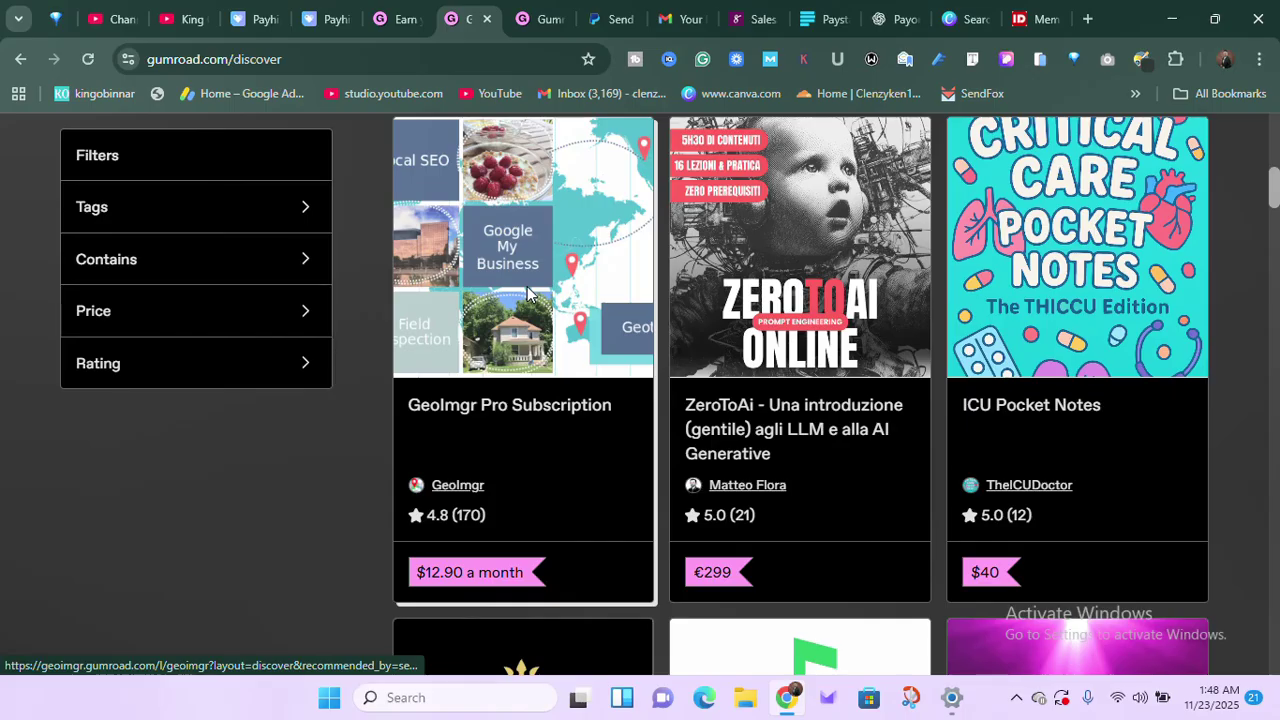
pyautogui.scroll(-1, 527, 290)
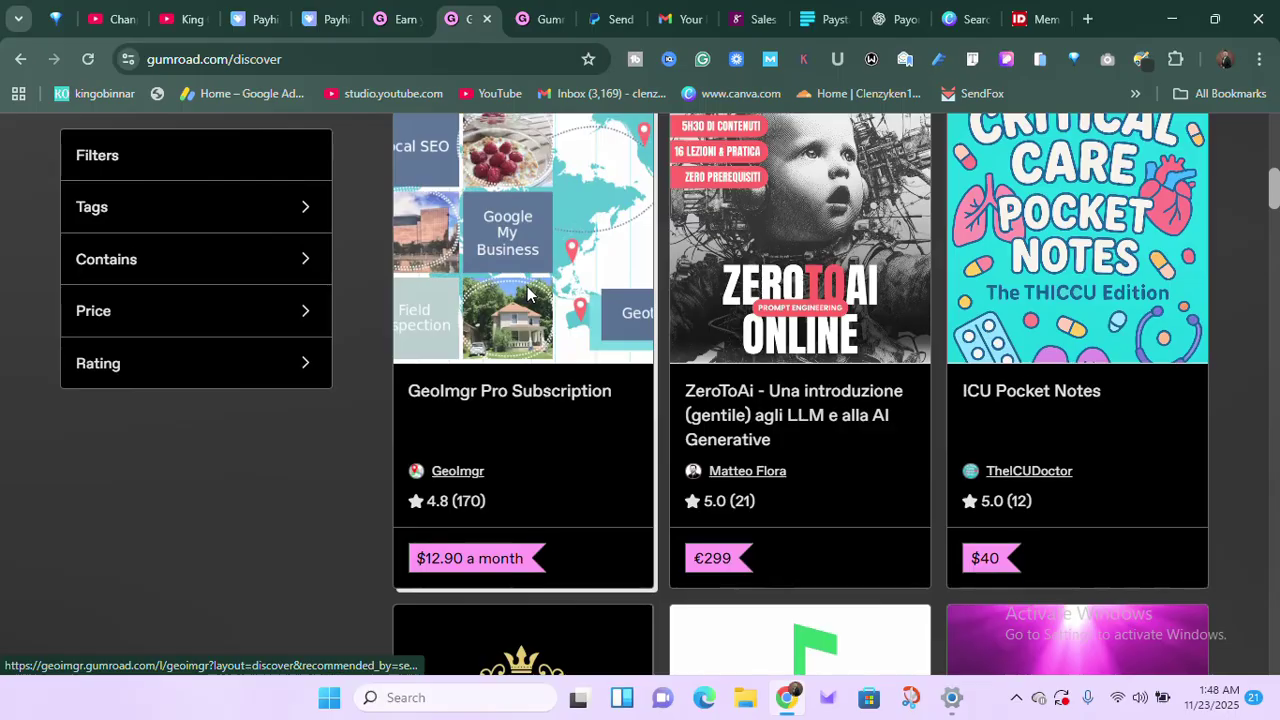
pyautogui.scroll(-1, 874, 442)
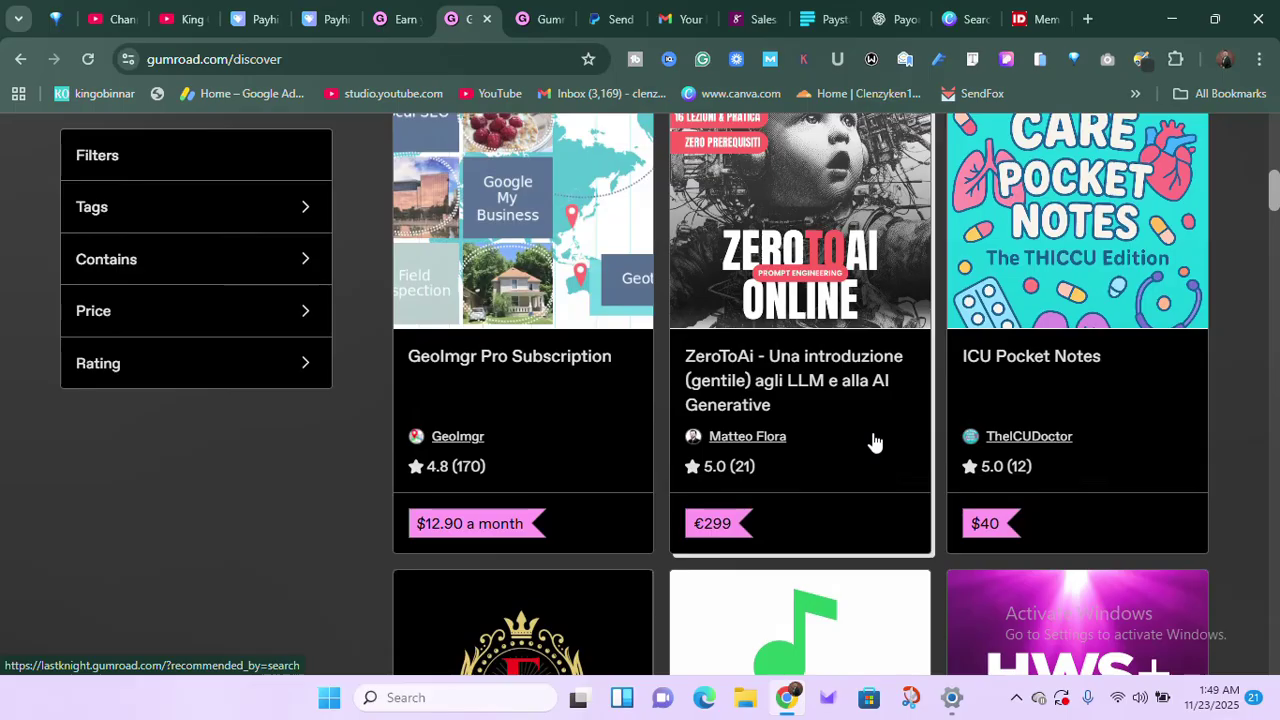
pyautogui.scroll(-1, 872, 443)
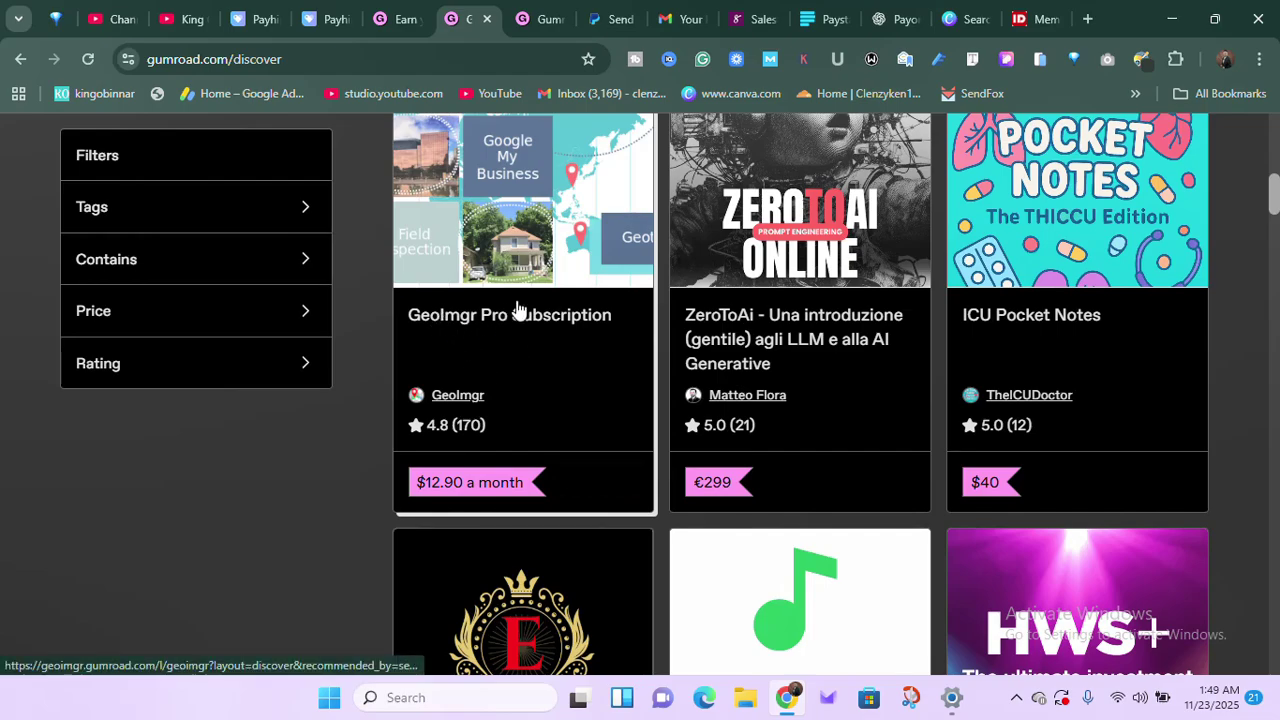
# - Examine further product listings and prices on Gumroad's Discover page, plus the subcategories of Drawing & Painting and Music & Sound Design
pyautogui.scroll(1, 520, 312)
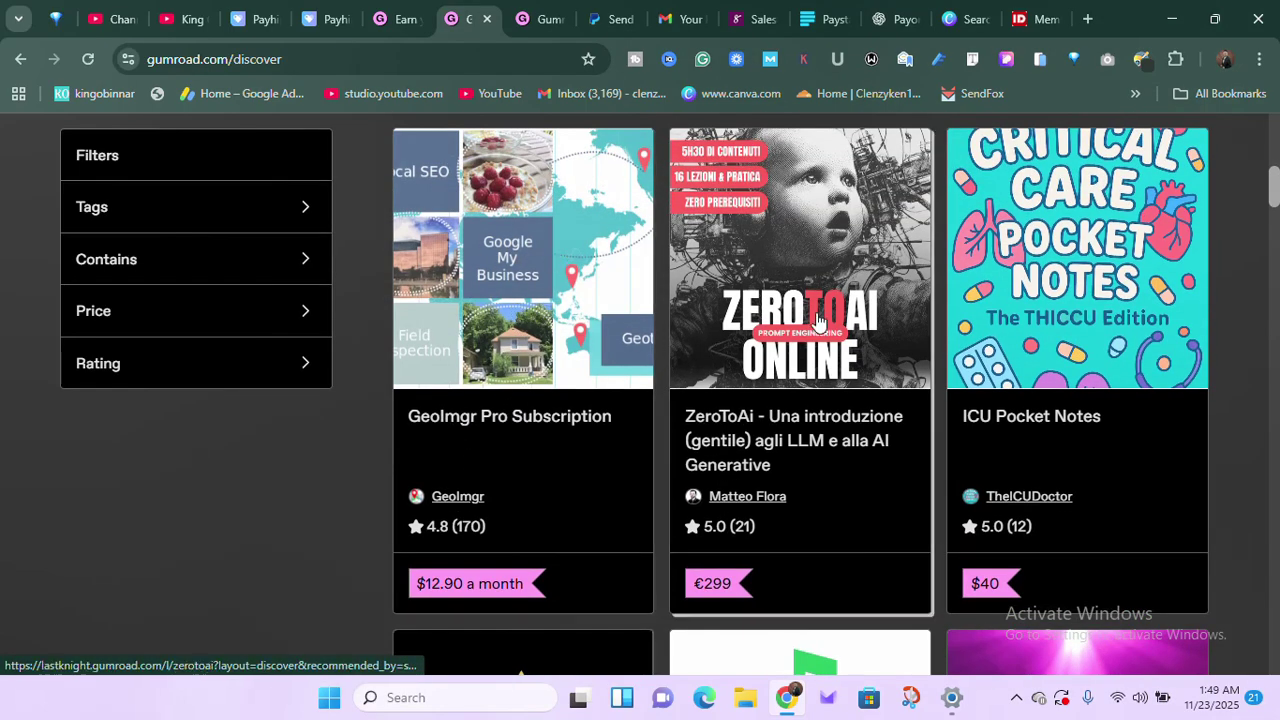
pyautogui.scroll(-7, 817, 321)
pyautogui.scroll(-4, 818, 322)
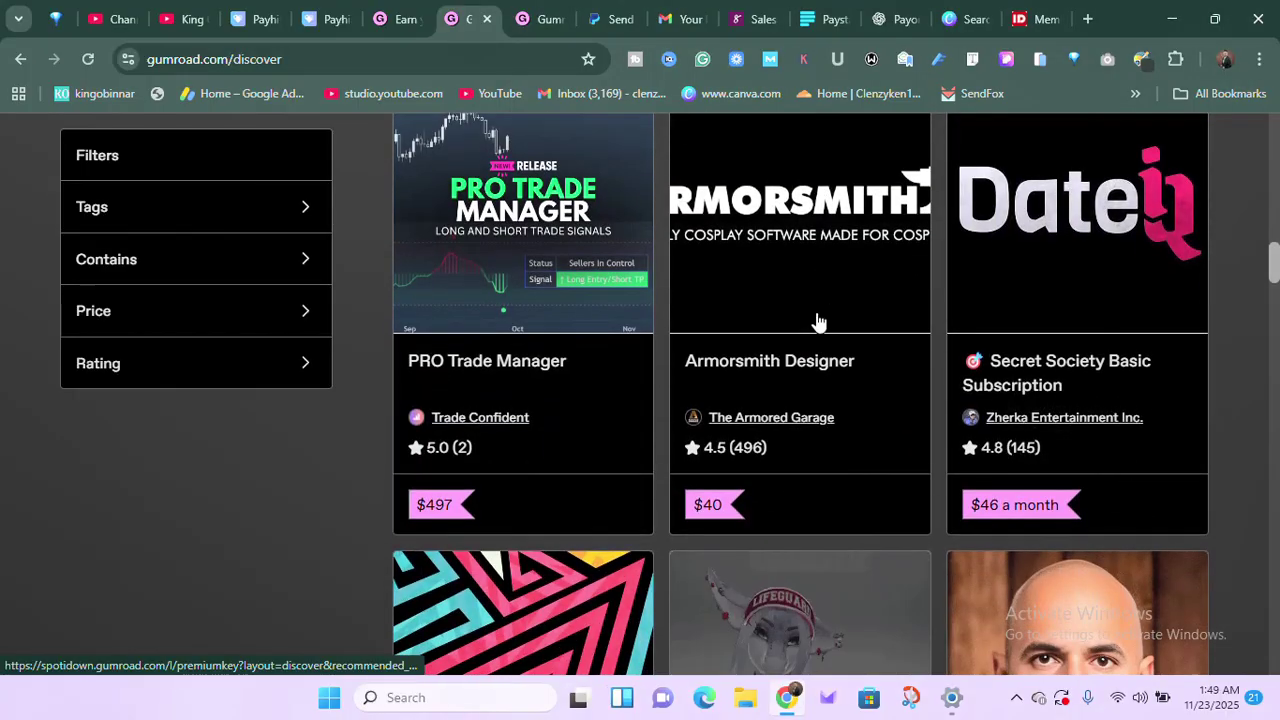
pyautogui.scroll(-3, 900, 342)
pyautogui.scroll(-6, 900, 342)
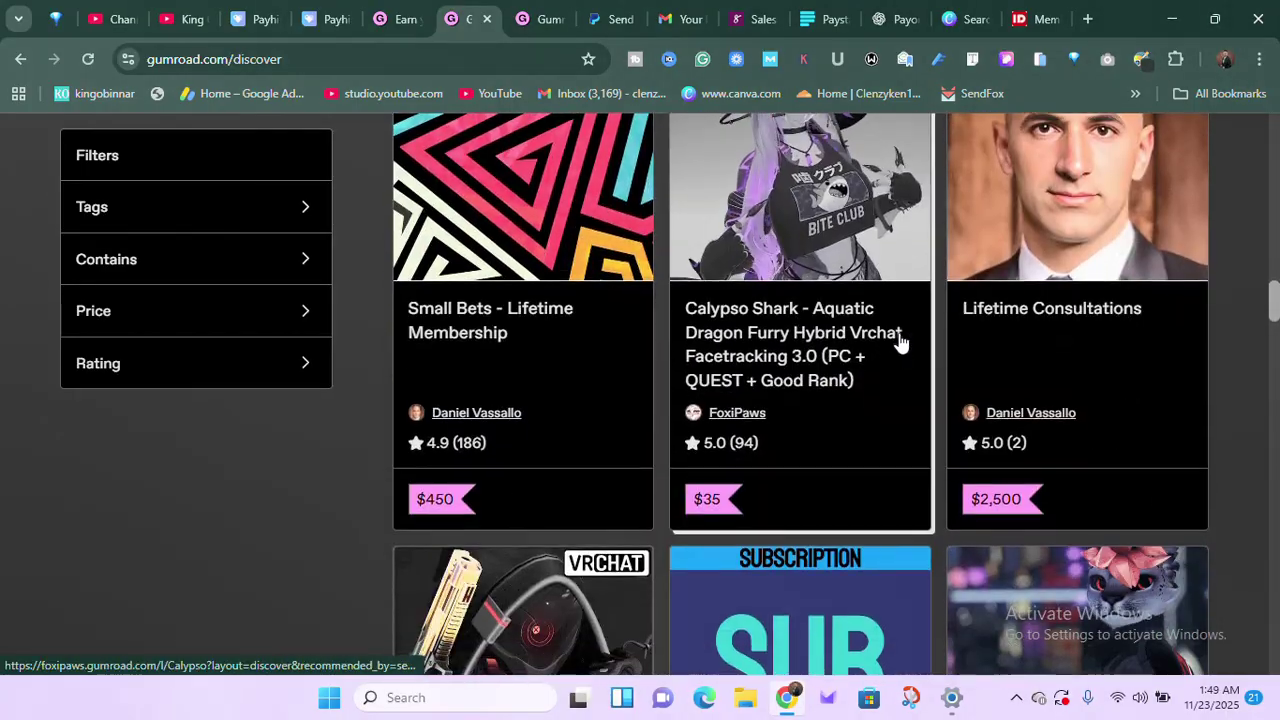
pyautogui.scroll(12, 900, 342)
pyautogui.scroll(15, 900, 342)
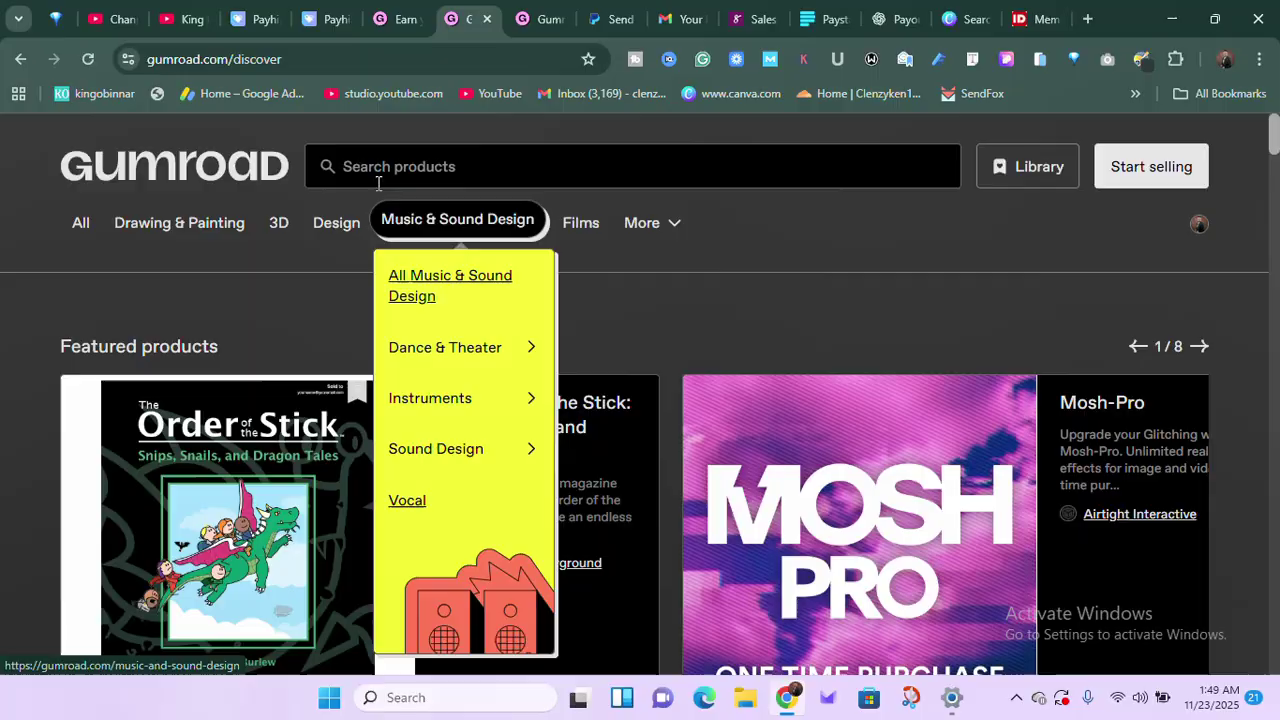
pyautogui.moveTo(162, 231)
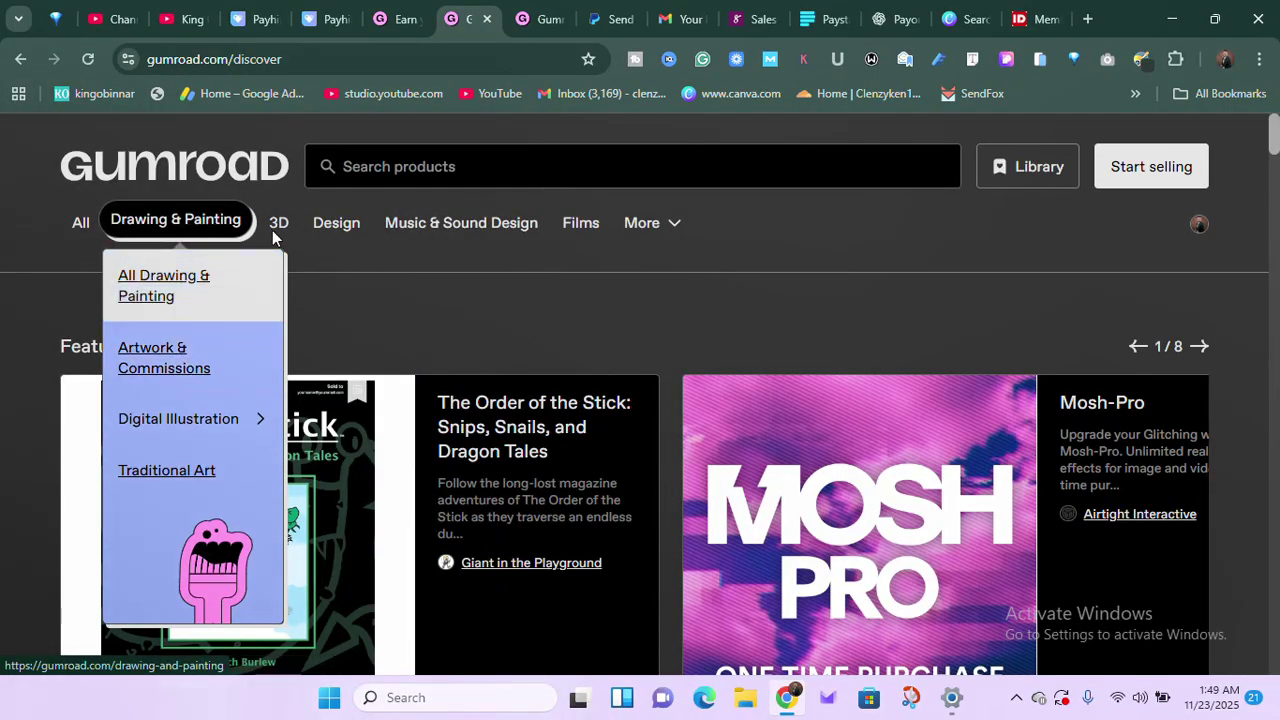
pyautogui.moveTo(436, 245)
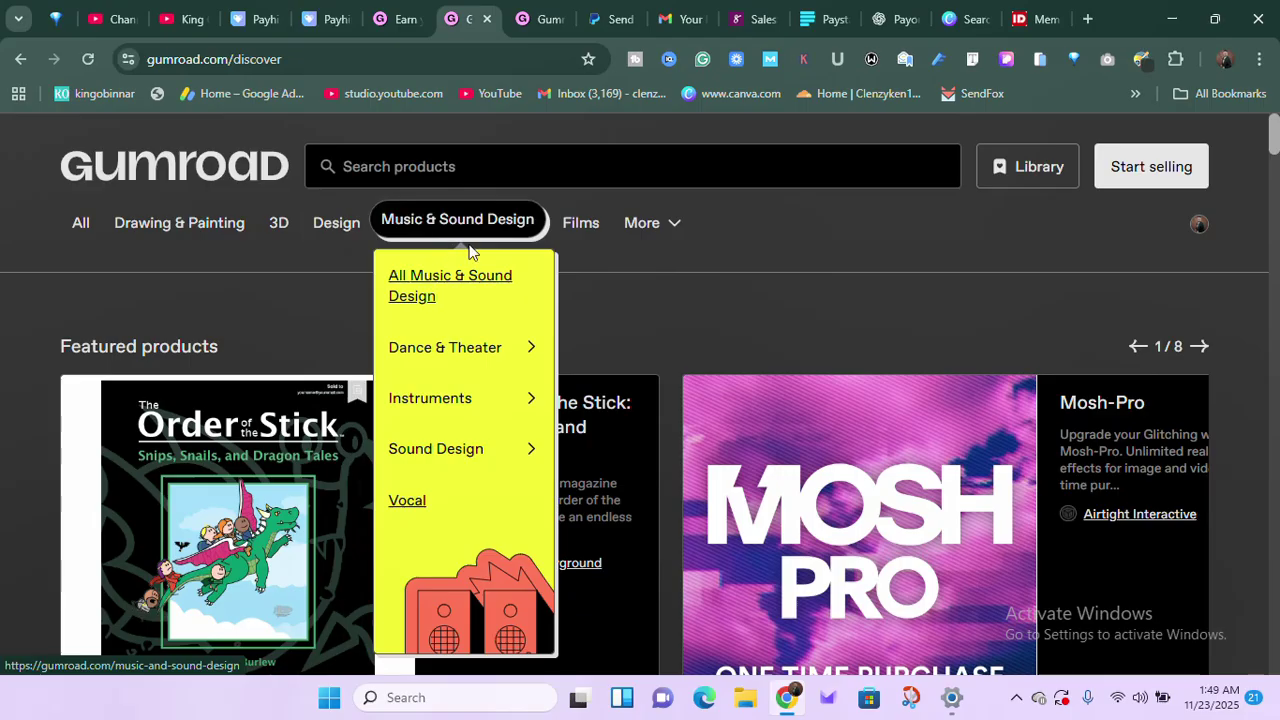
pyautogui.moveTo(638, 240)
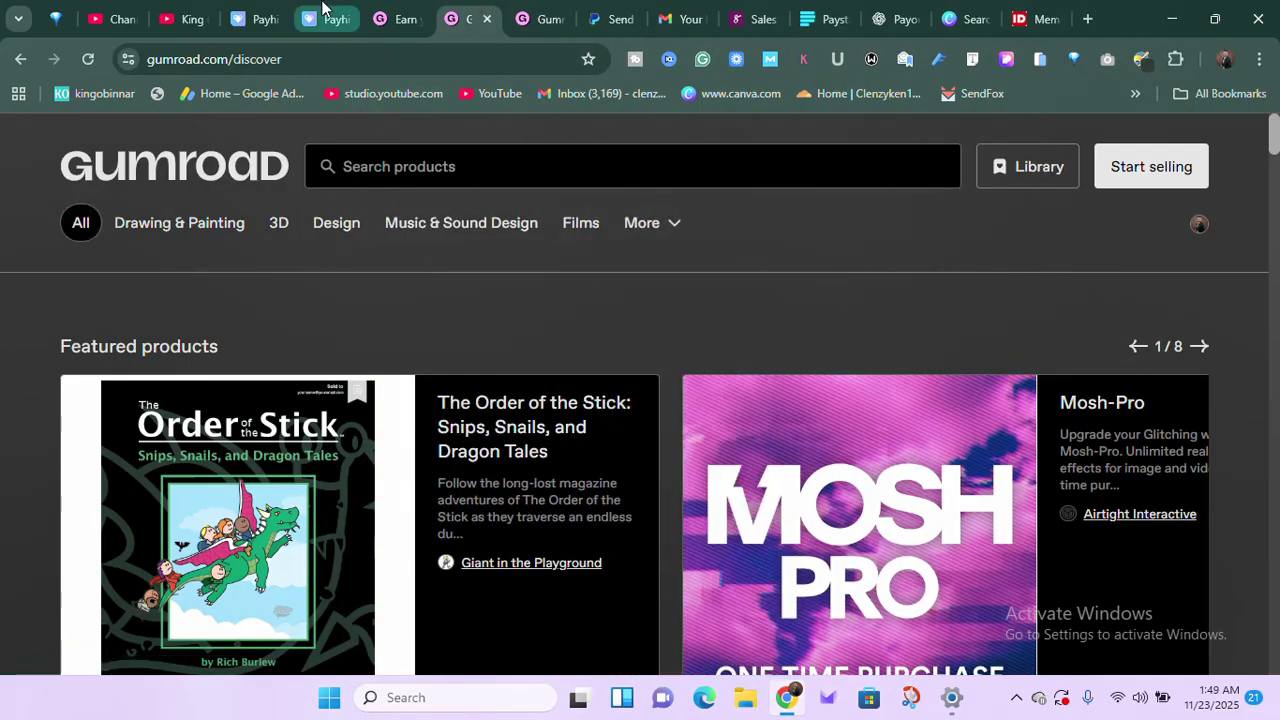
# - Switch to the Payhip marketplace and look through the subcategories offered under its product categories
pyautogui.click(325, 18)
pyautogui.click(258, 14)
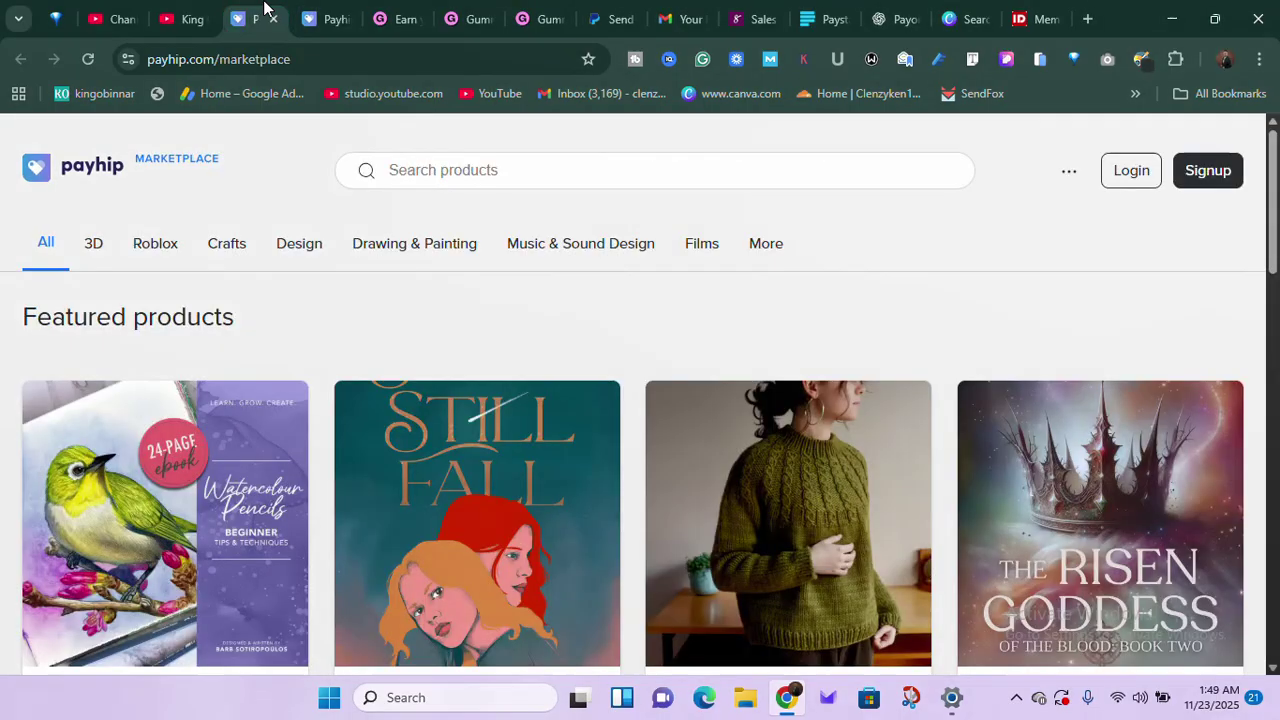
pyautogui.moveTo(138, 255)
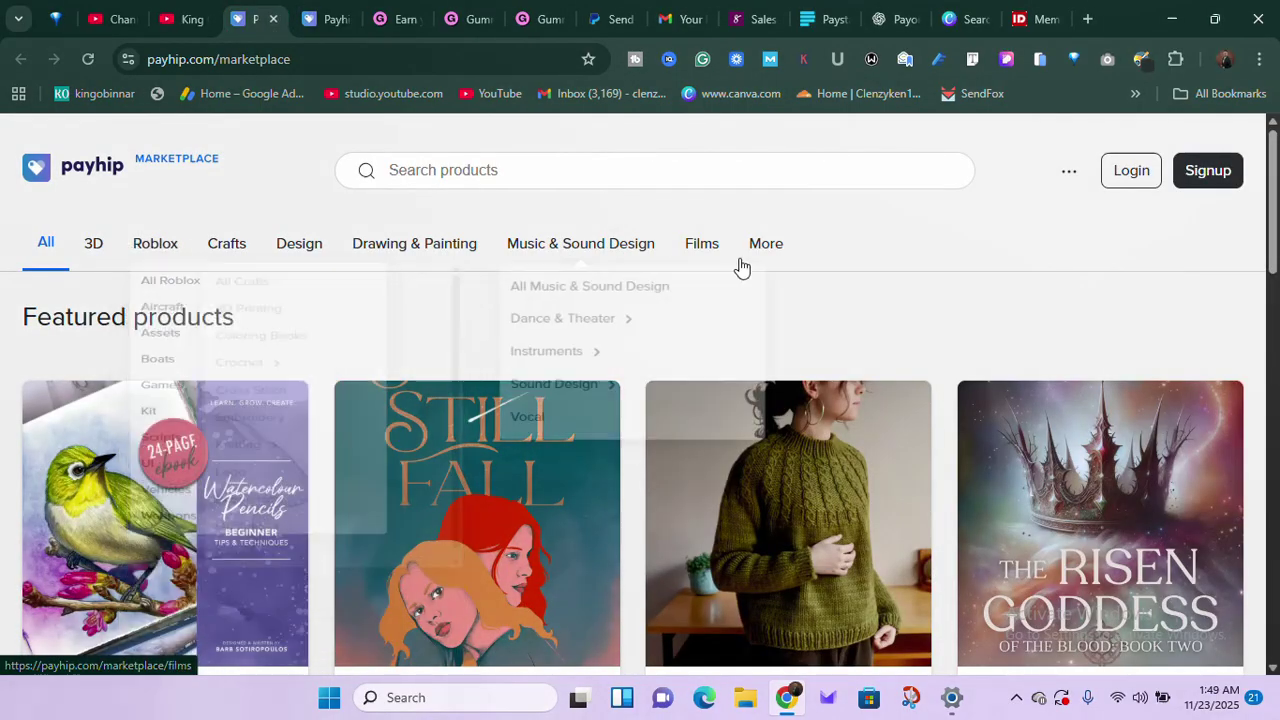
pyautogui.moveTo(363, 245)
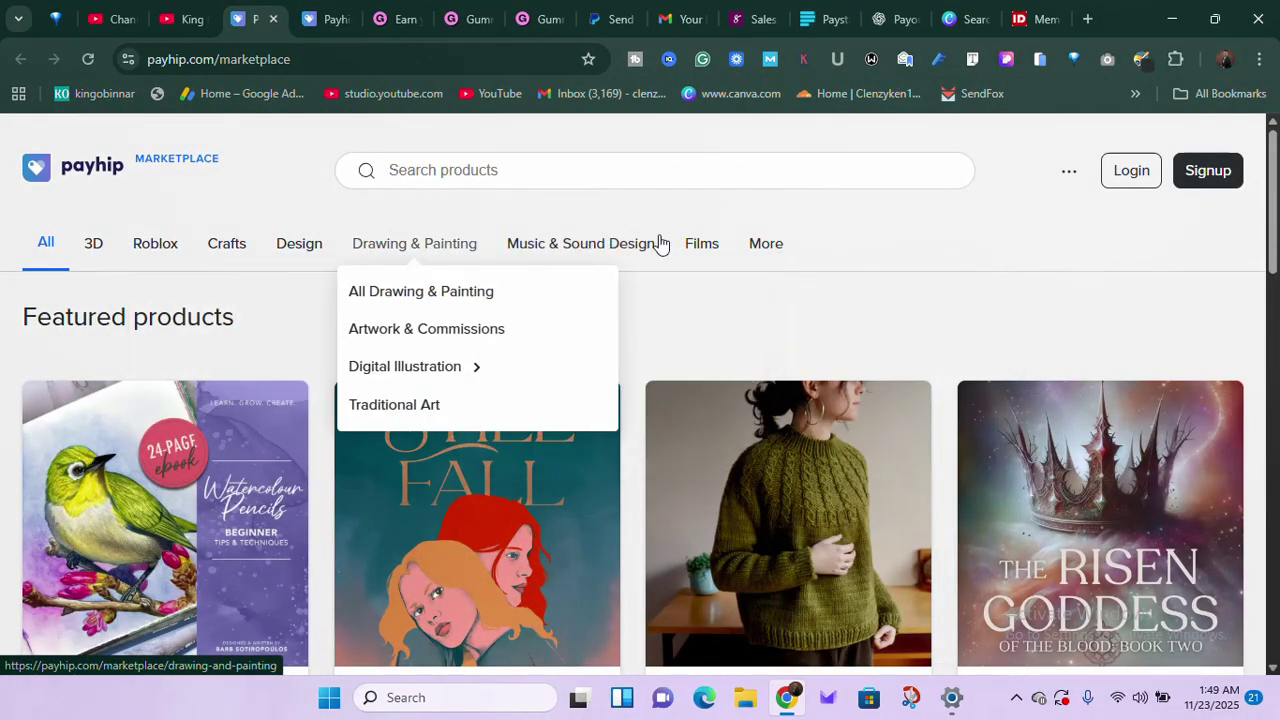
# - Return to Gumroad's pages and open the account dashboard to review its getting-started checklist and activity summary
pyautogui.click(465, 18)
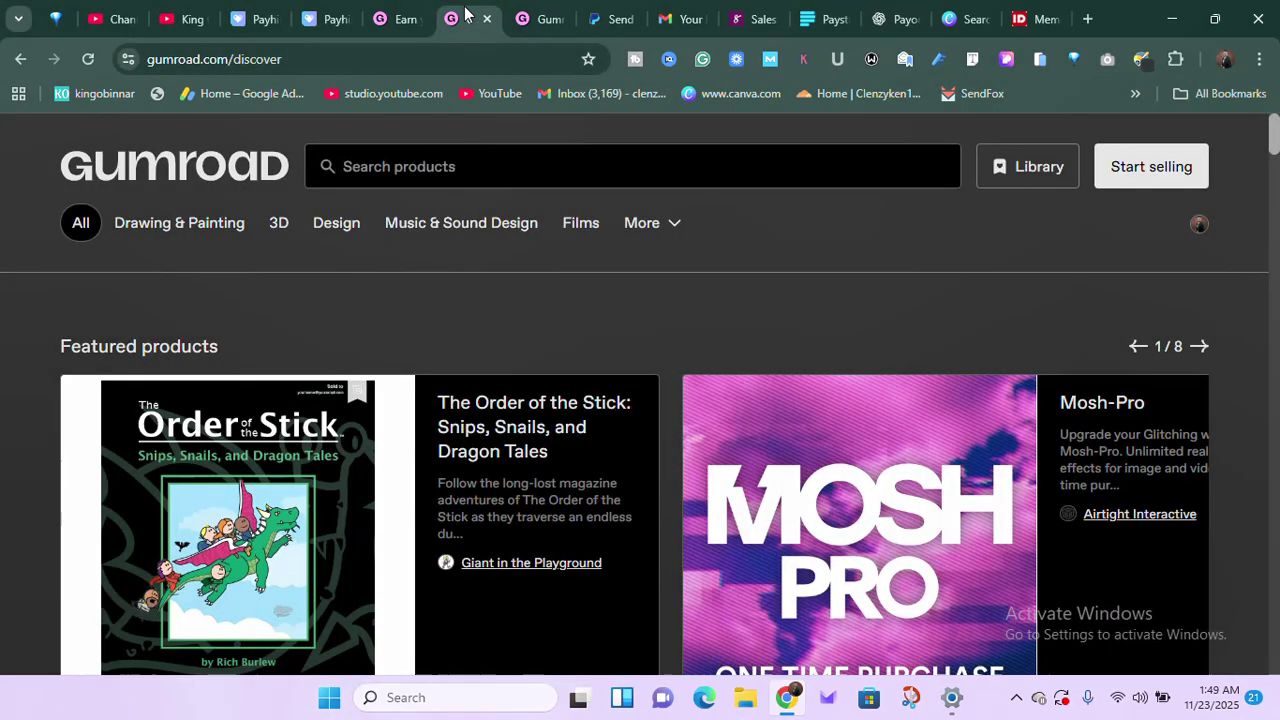
pyautogui.click(400, 18)
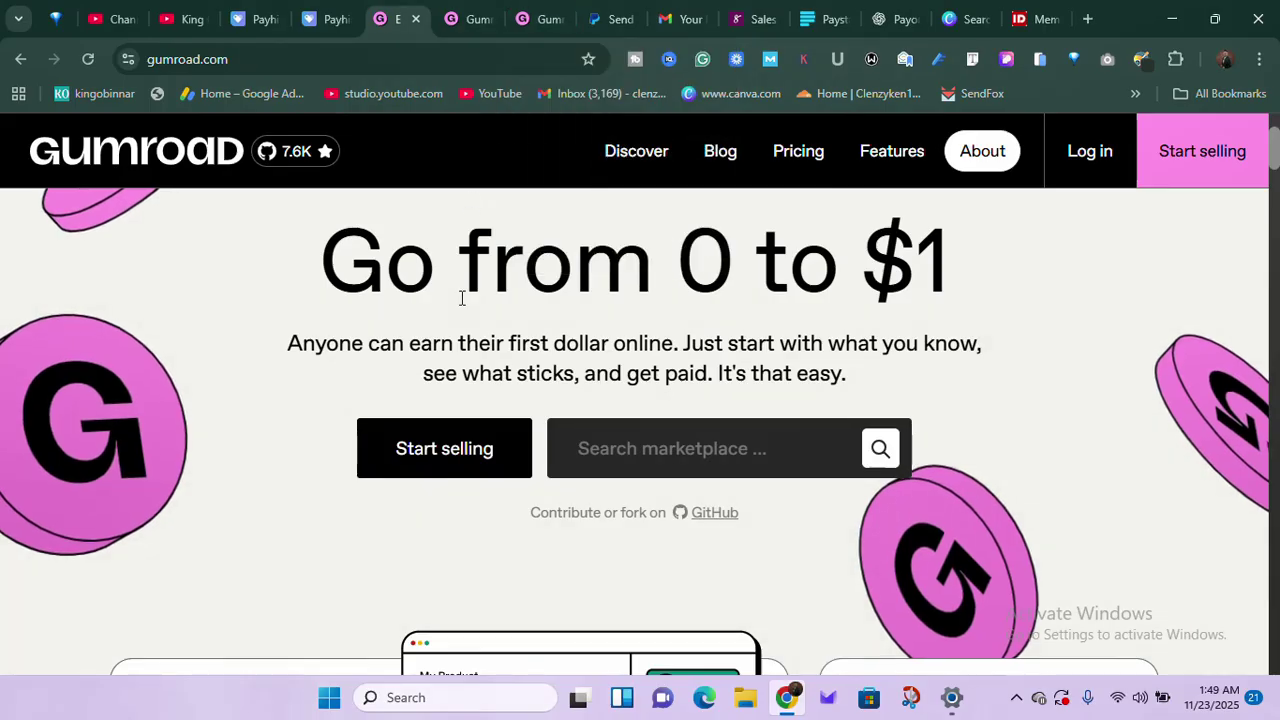
pyautogui.click(530, 18)
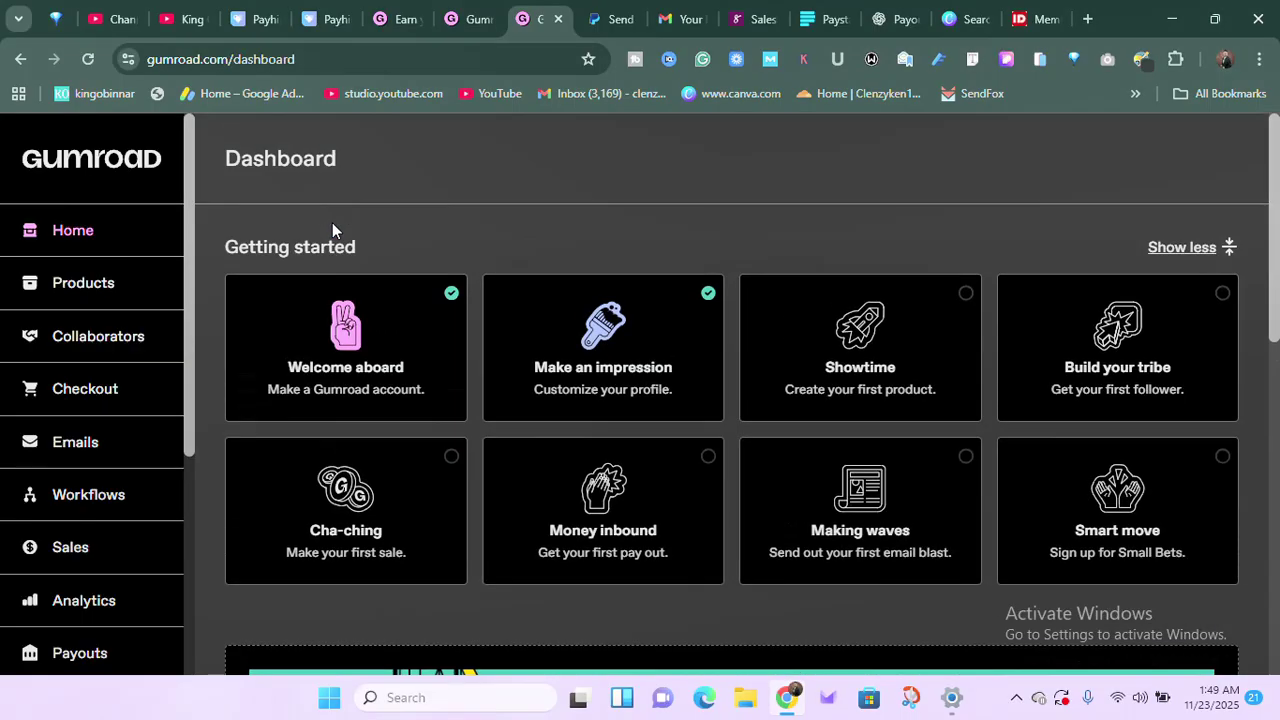
pyautogui.scroll(-8, 333, 224)
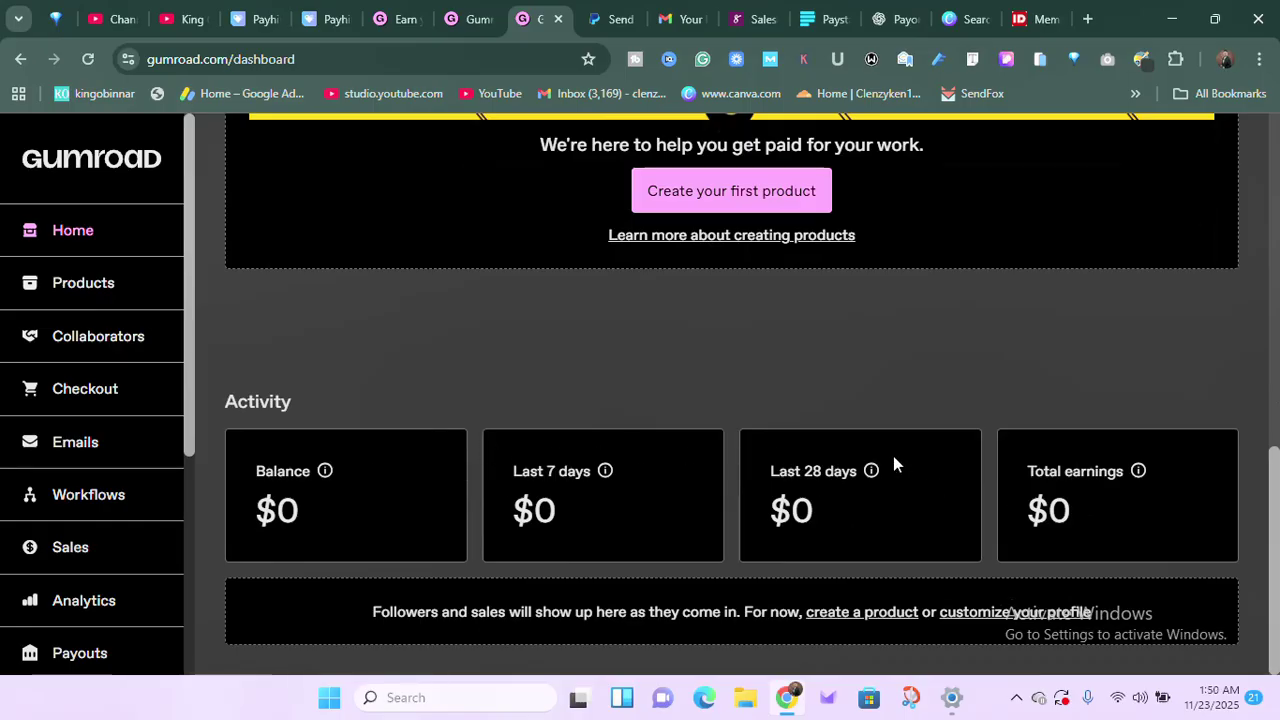
pyautogui.scroll(8, 914, 445)
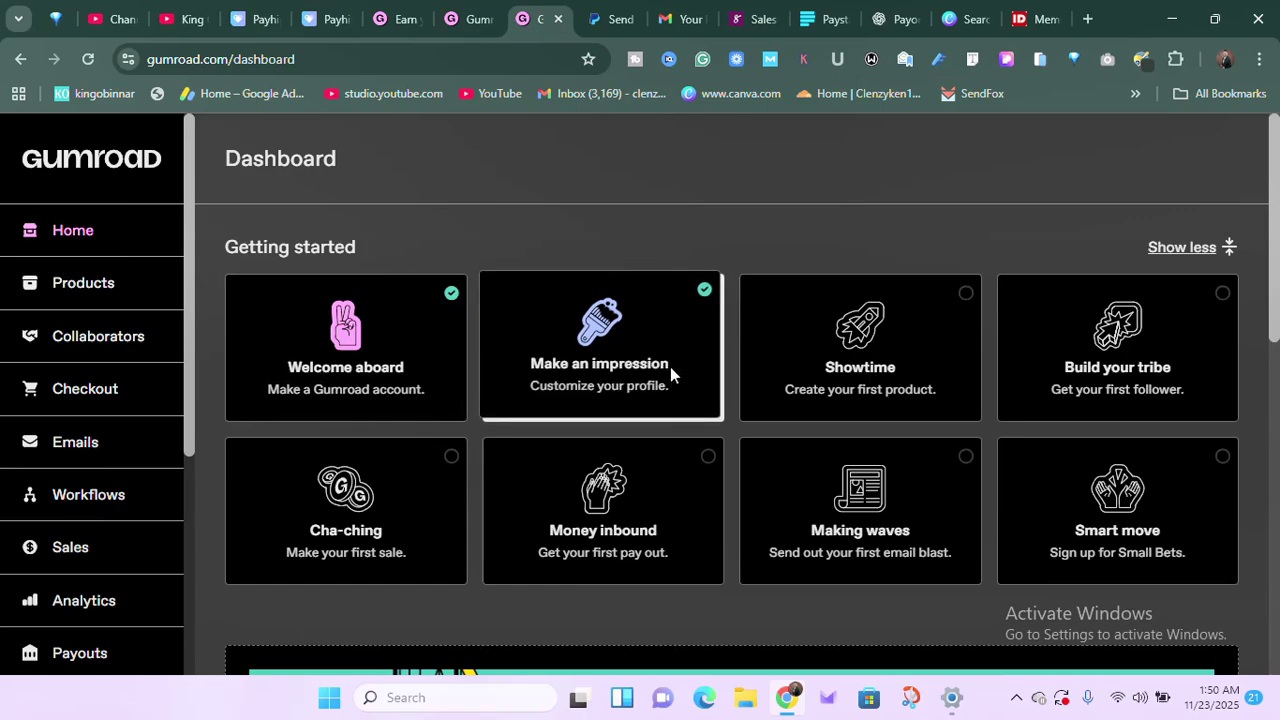
# - Start creating the first Gumroad product and enter the placeholder name "ajdhjdjdj"
pyautogui.click(829, 381)
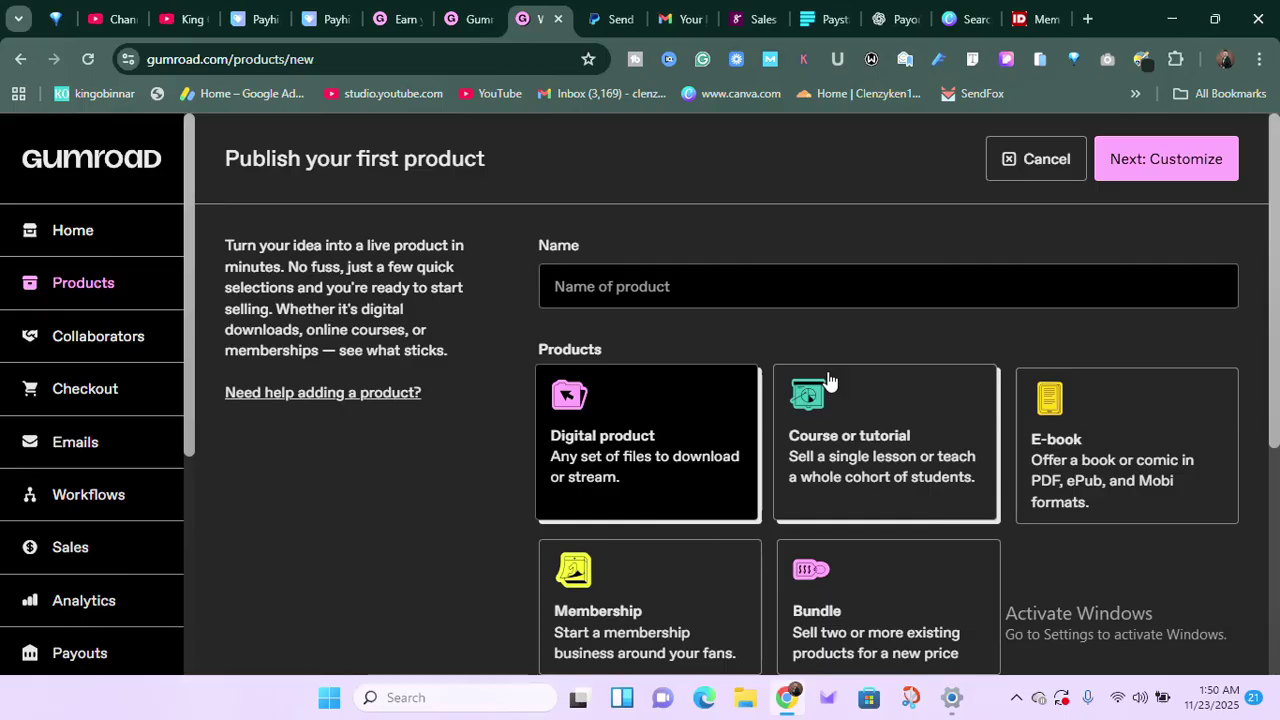
pyautogui.scroll(-1, 829, 381)
pyautogui.click(712, 224)
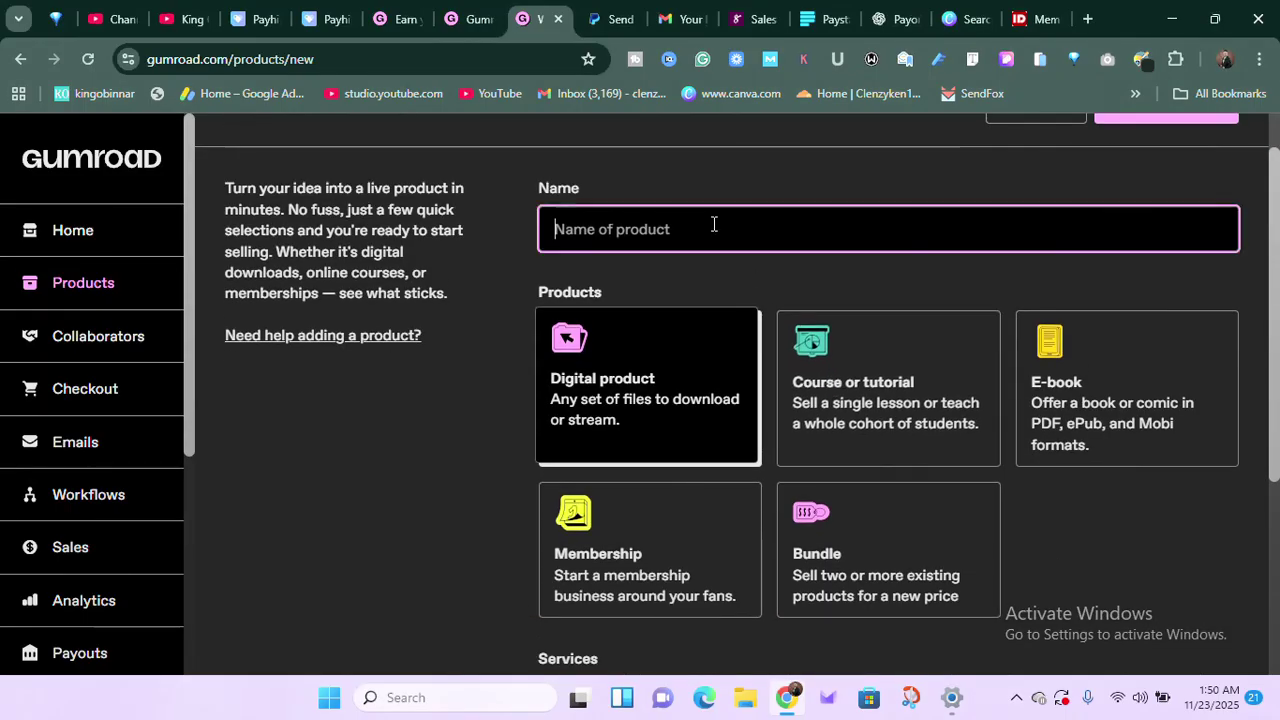
pyautogui.write('ajdhjdjdj')
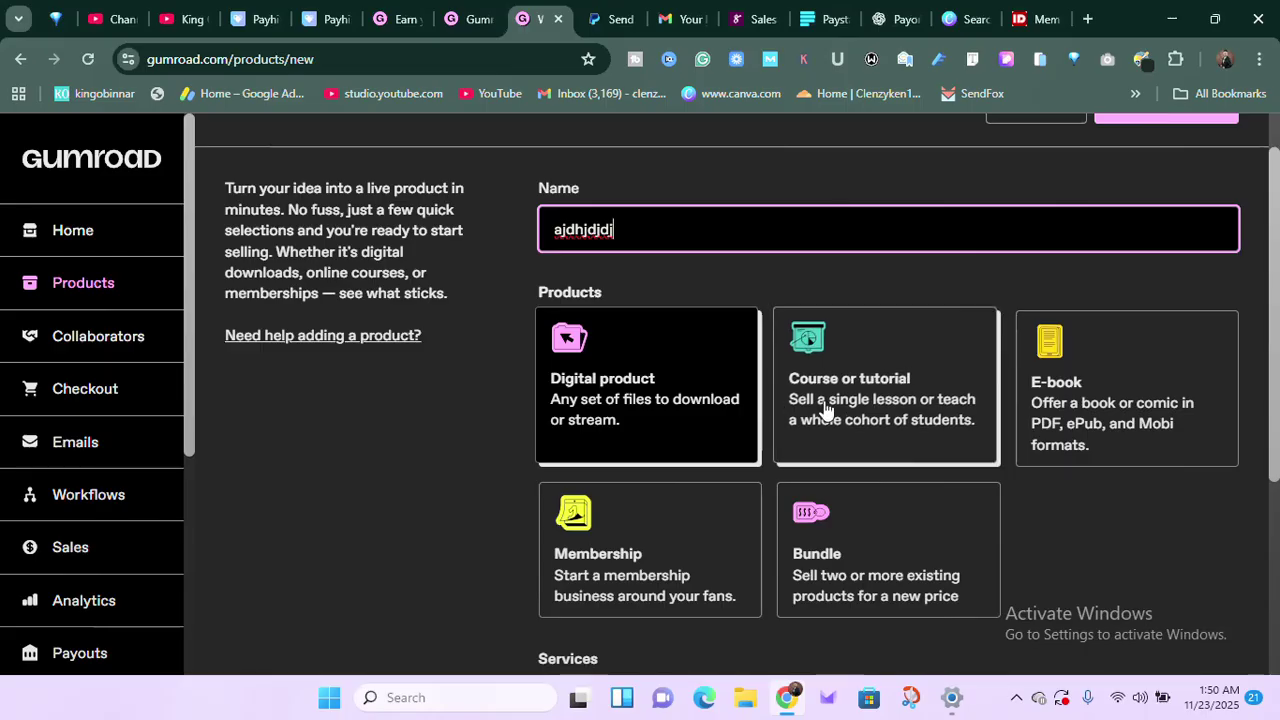
# - Examine the product types and the availability of the Commission, Call and Coffee service types in the new product form
pyautogui.scroll(-1, 877, 434)
pyautogui.scroll(1, 877, 434)
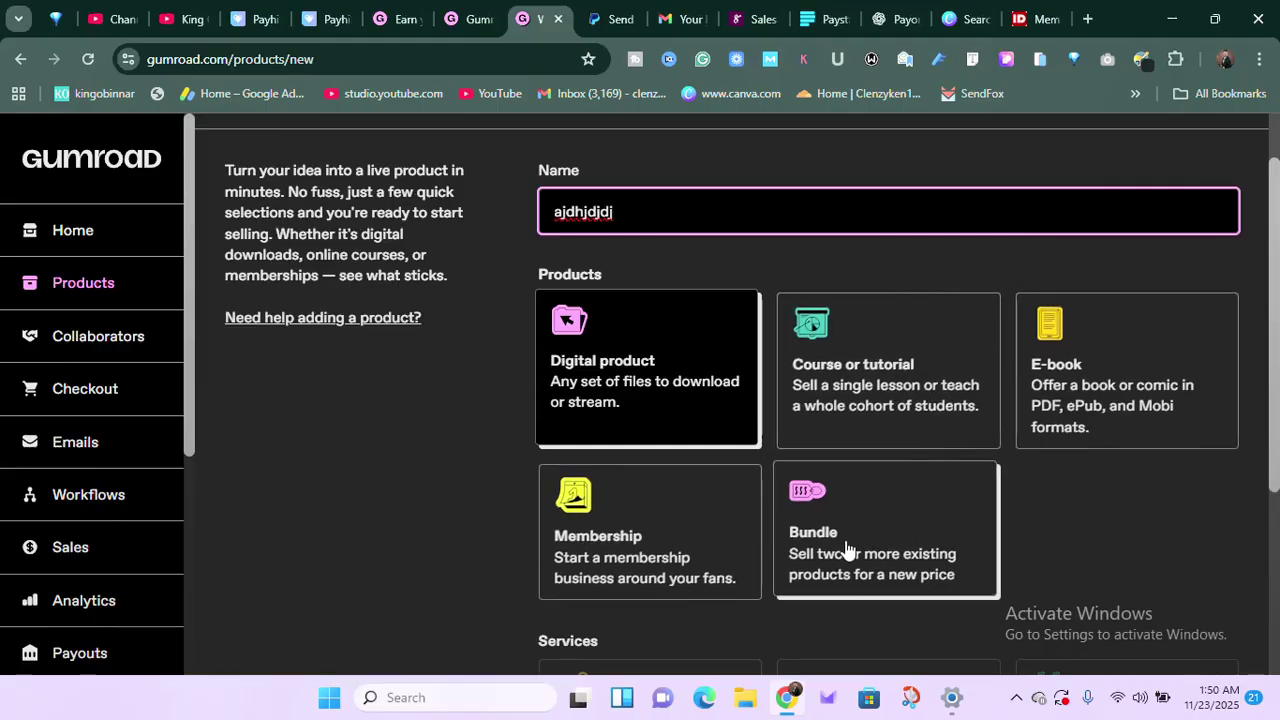
pyautogui.scroll(-2, 848, 543)
pyautogui.scroll(-2, 848, 547)
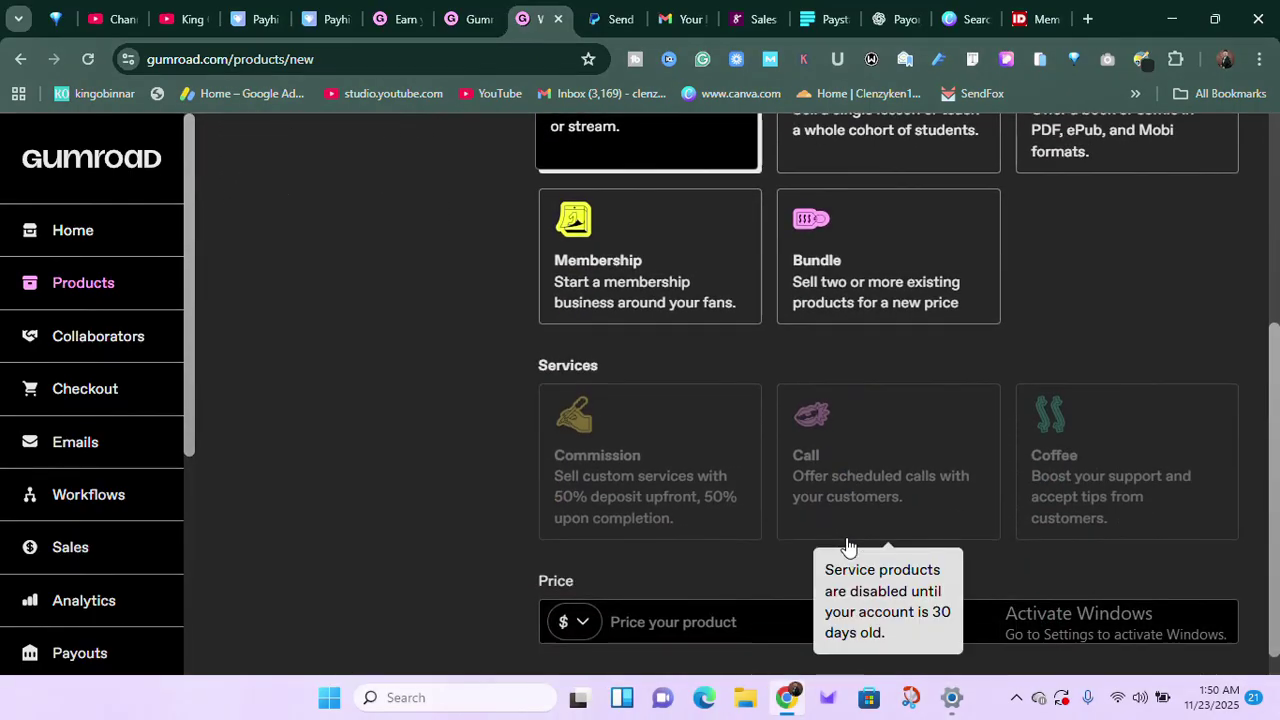
pyautogui.moveTo(583, 460)
pyautogui.moveTo(1031, 515)
pyautogui.moveTo(871, 471)
pyautogui.moveTo(652, 500)
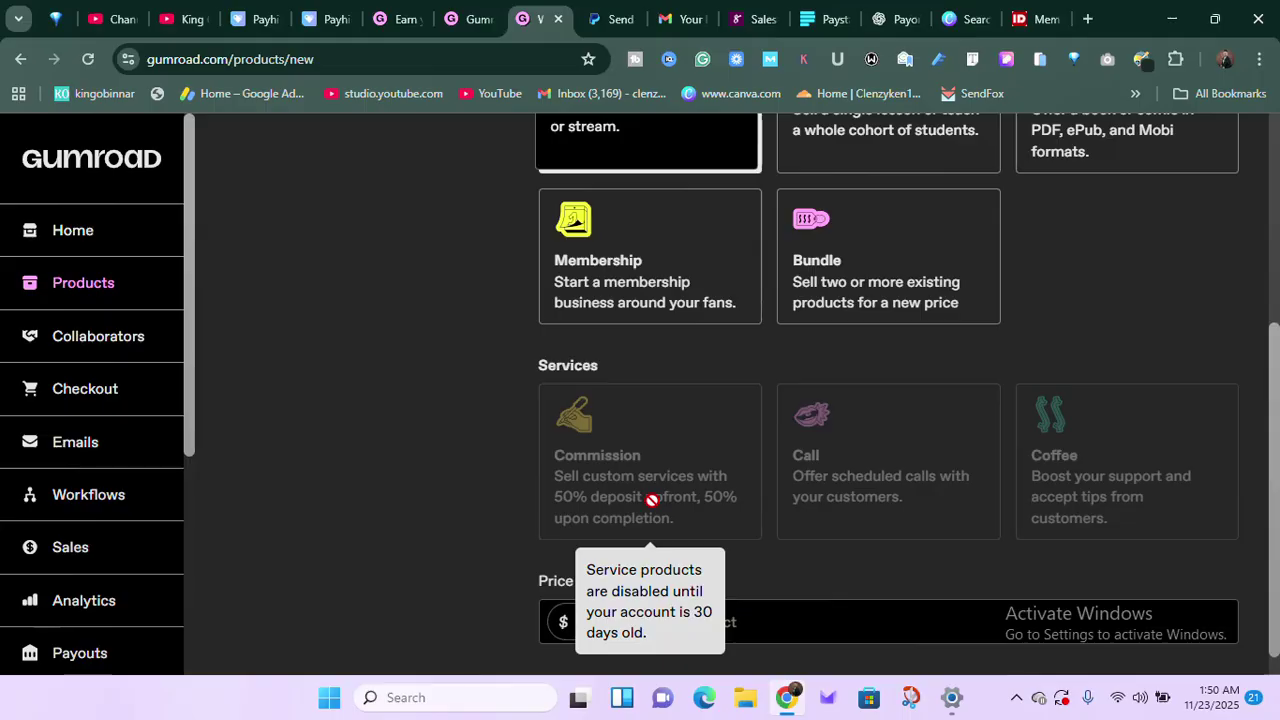
pyautogui.scroll(-1, 651, 500)
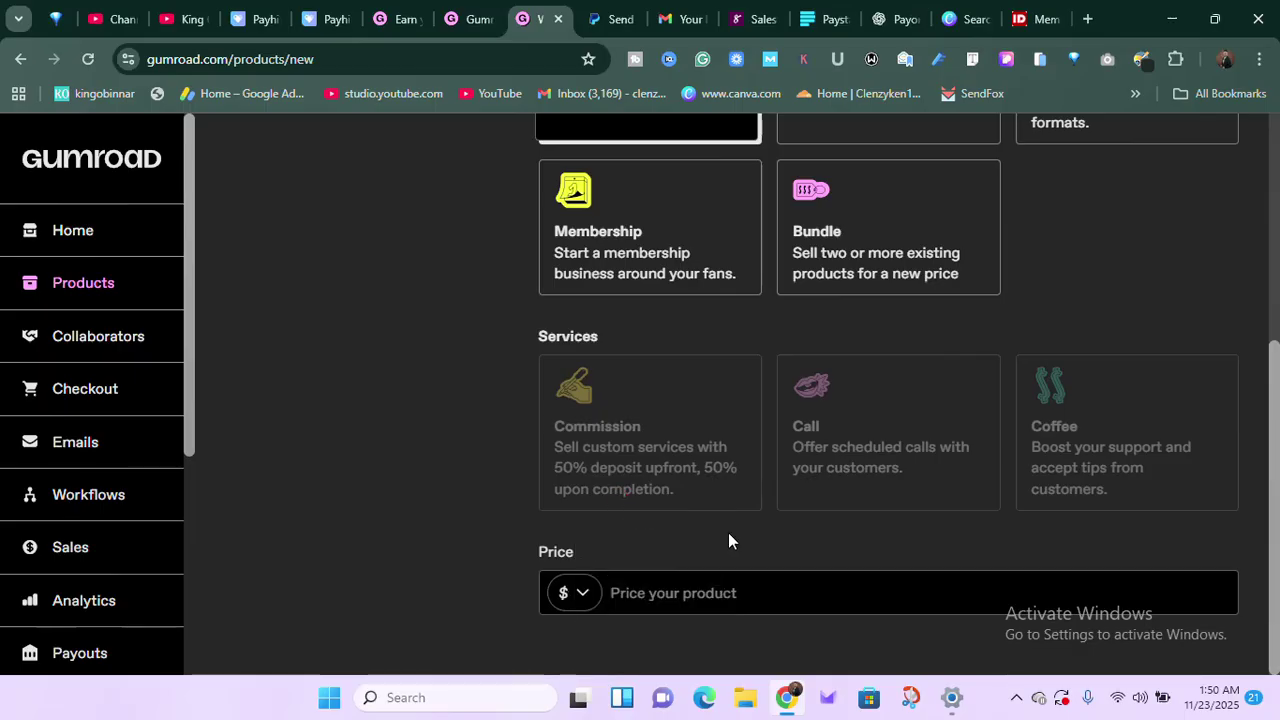
# - Review the currencies available for pricing the product without changing the selected one
pyautogui.click(576, 594)
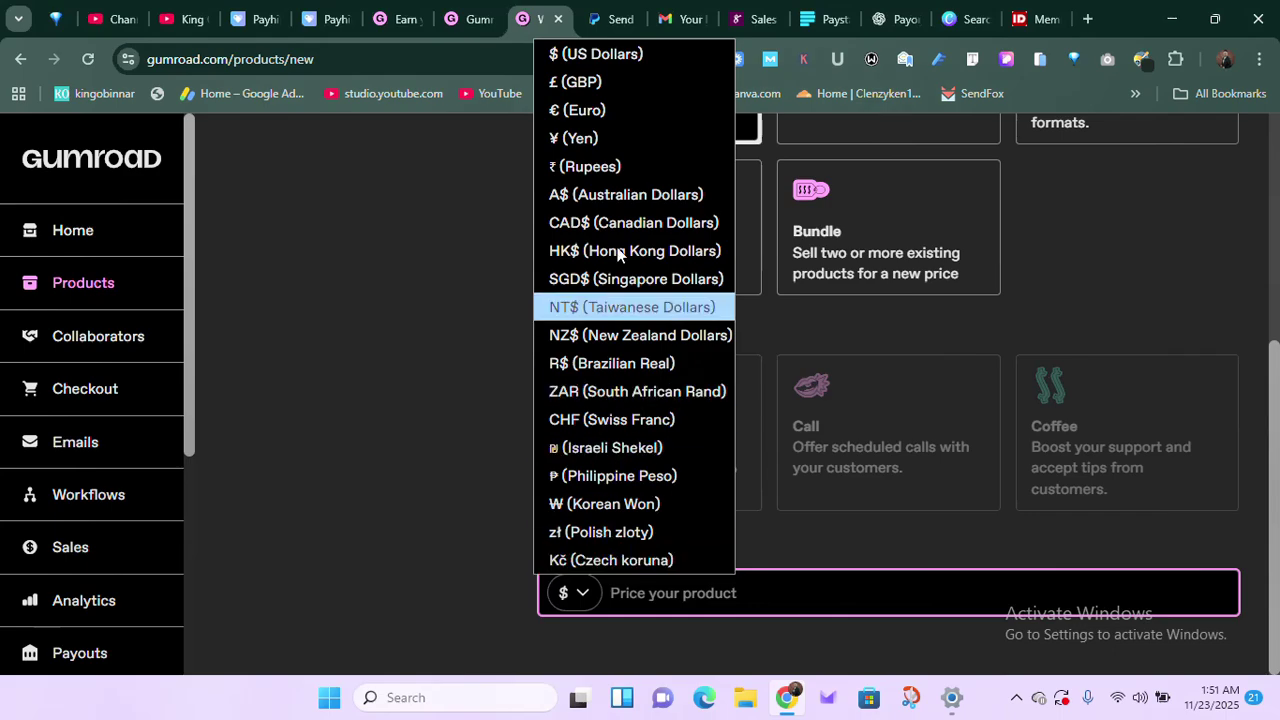
pyautogui.click(577, 594)
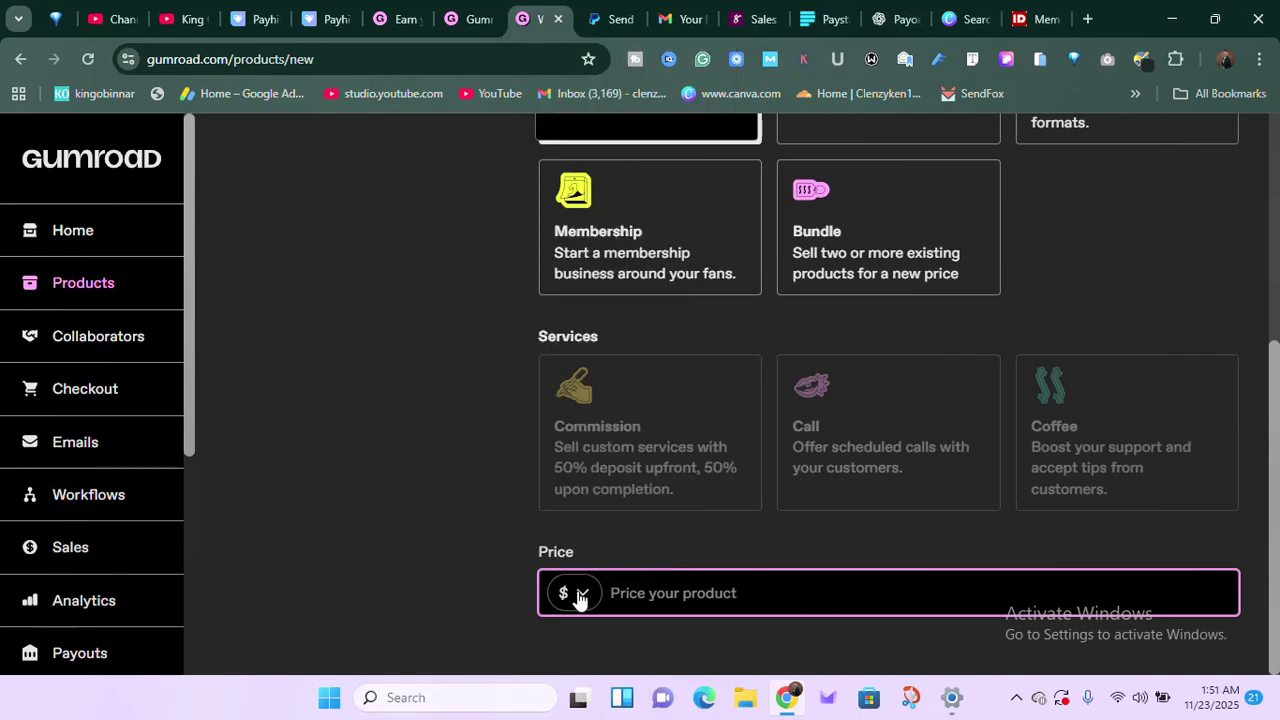
pyautogui.scroll(4, 660, 600)
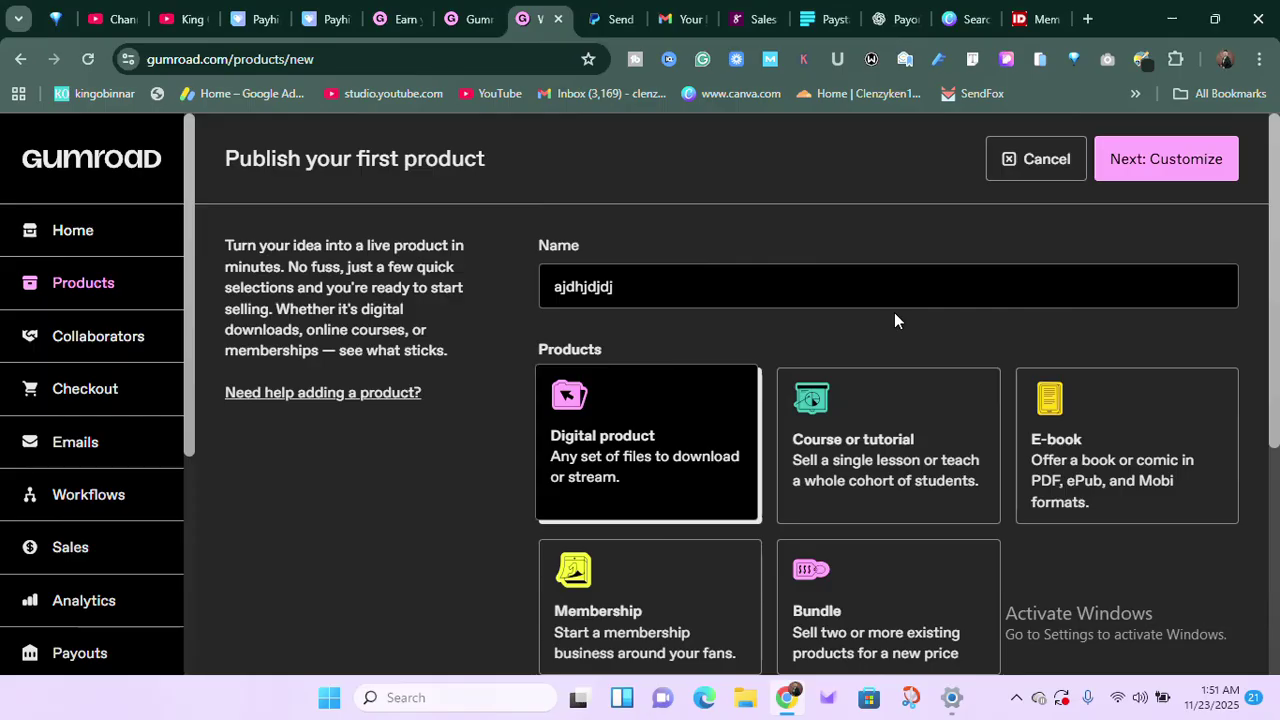
# - Clear the placeholder text from the product name
pyautogui.click(852, 273)
pyautogui.press('BackSpace')
pyautogui.press('BackSpace')
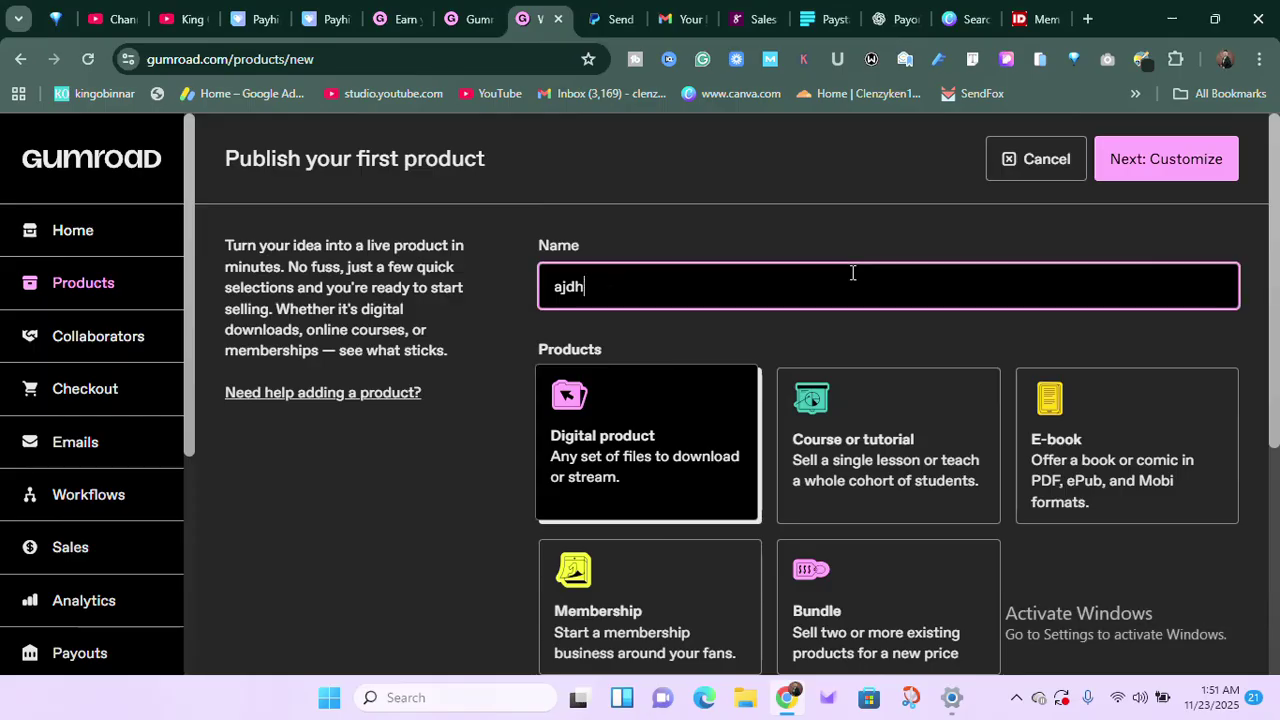
pyautogui.press('BackSpace')
pyautogui.press('BackSpace')
pyautogui.press('BackSpace')
pyautogui.press('BackSpace')
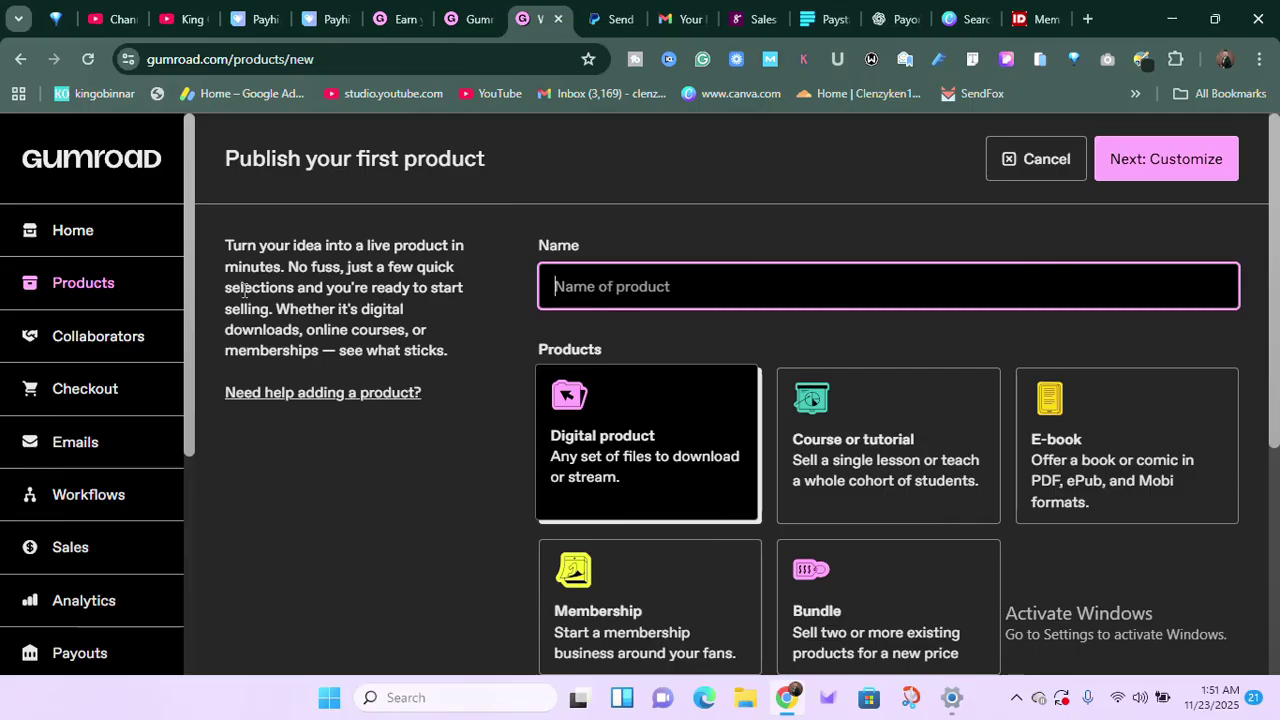
# - Open the Payouts page of the Gumroad account
pyautogui.scroll(-3, 166, 394)
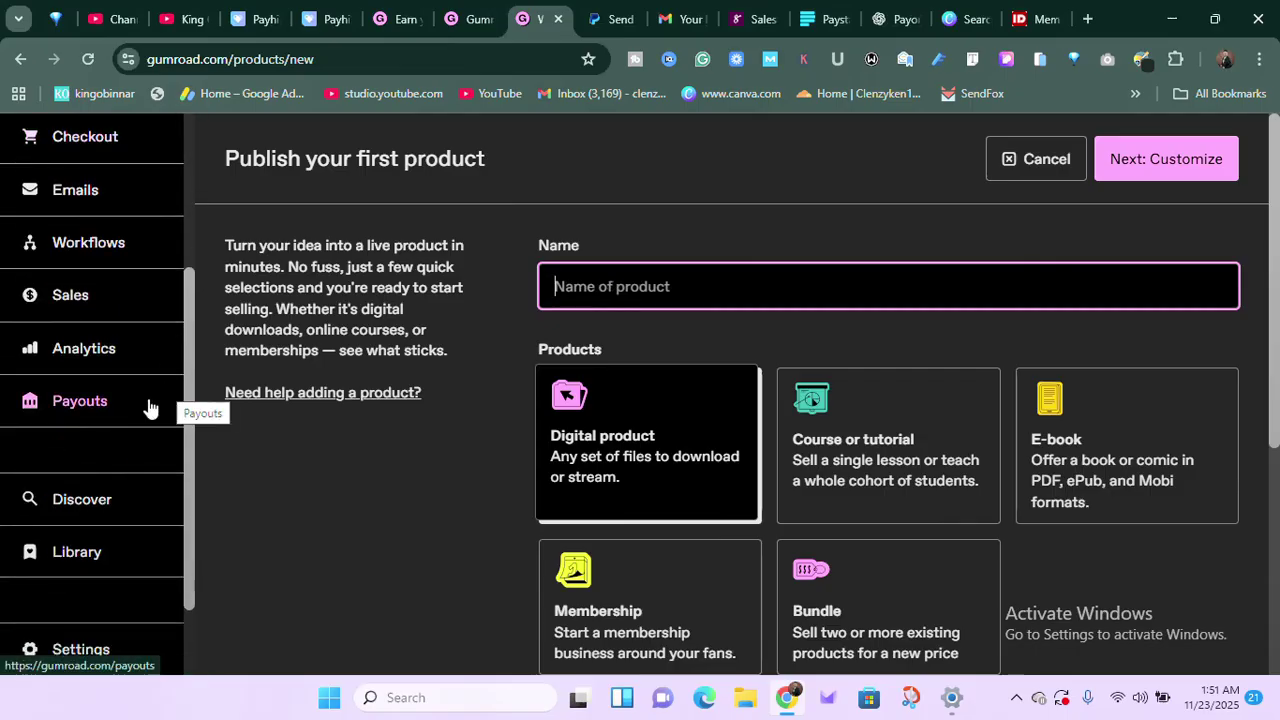
pyautogui.scroll(5, 73, 408)
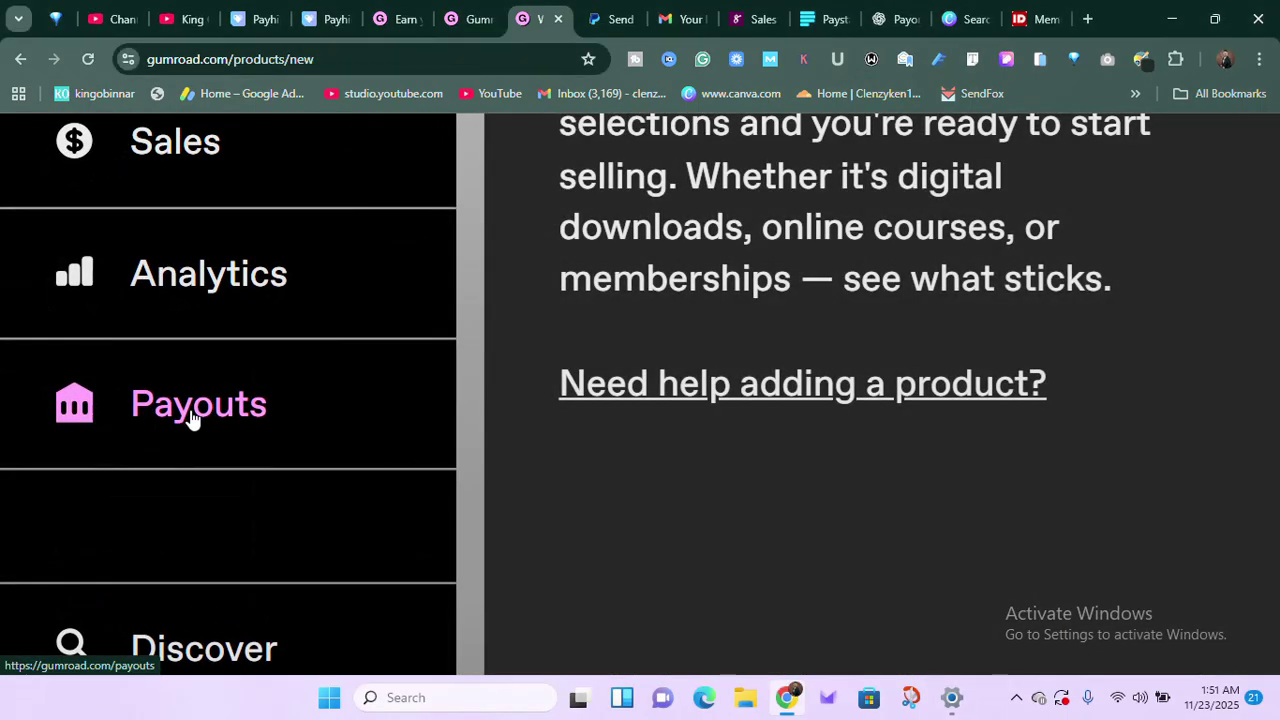
pyautogui.click(192, 418)
pyautogui.scroll(-5, 192, 418)
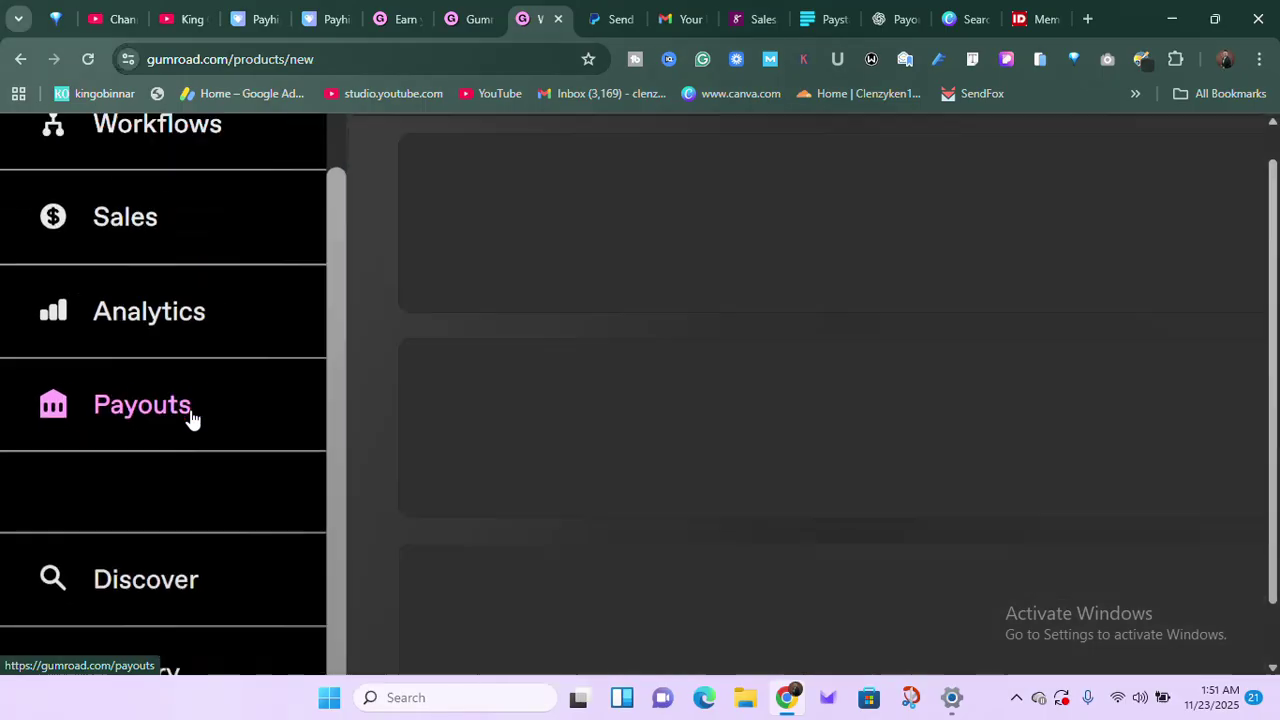
pyautogui.scroll(-1, 608, 505)
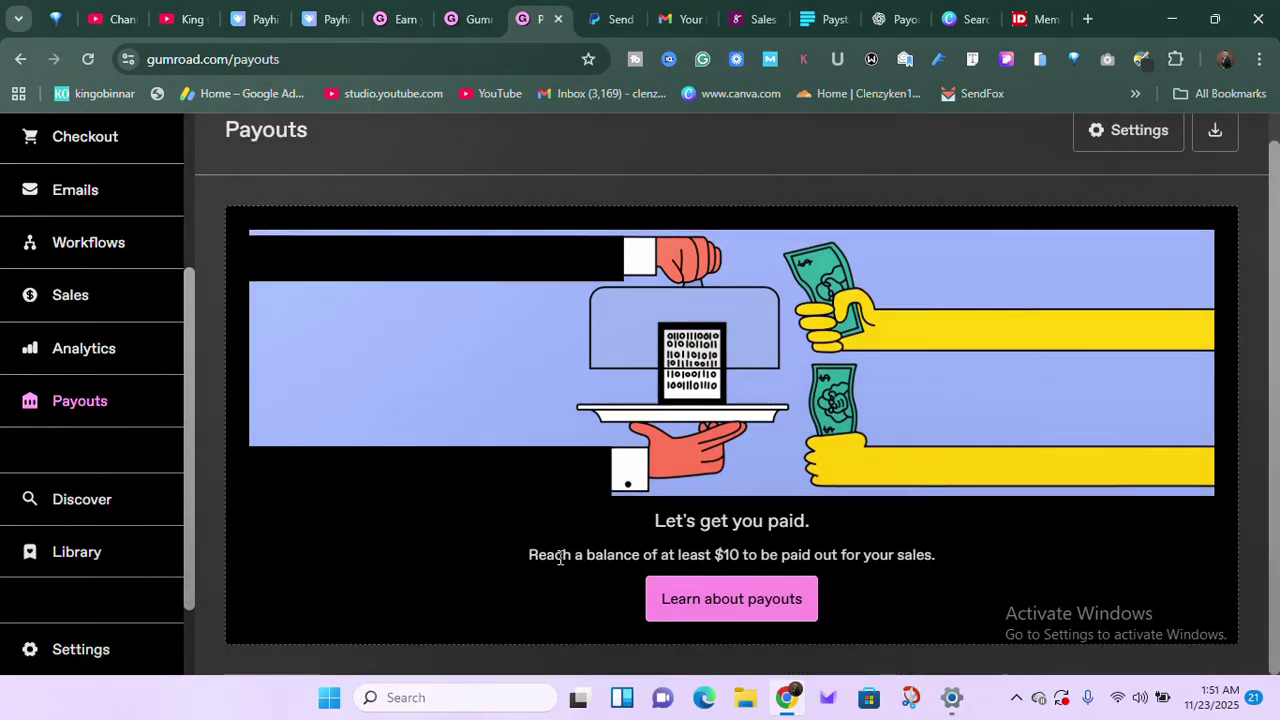
# - Read the minimum balance requirement for payouts and open the help article about the payouts dashboard
pyautogui.scroll(3, 561, 557)
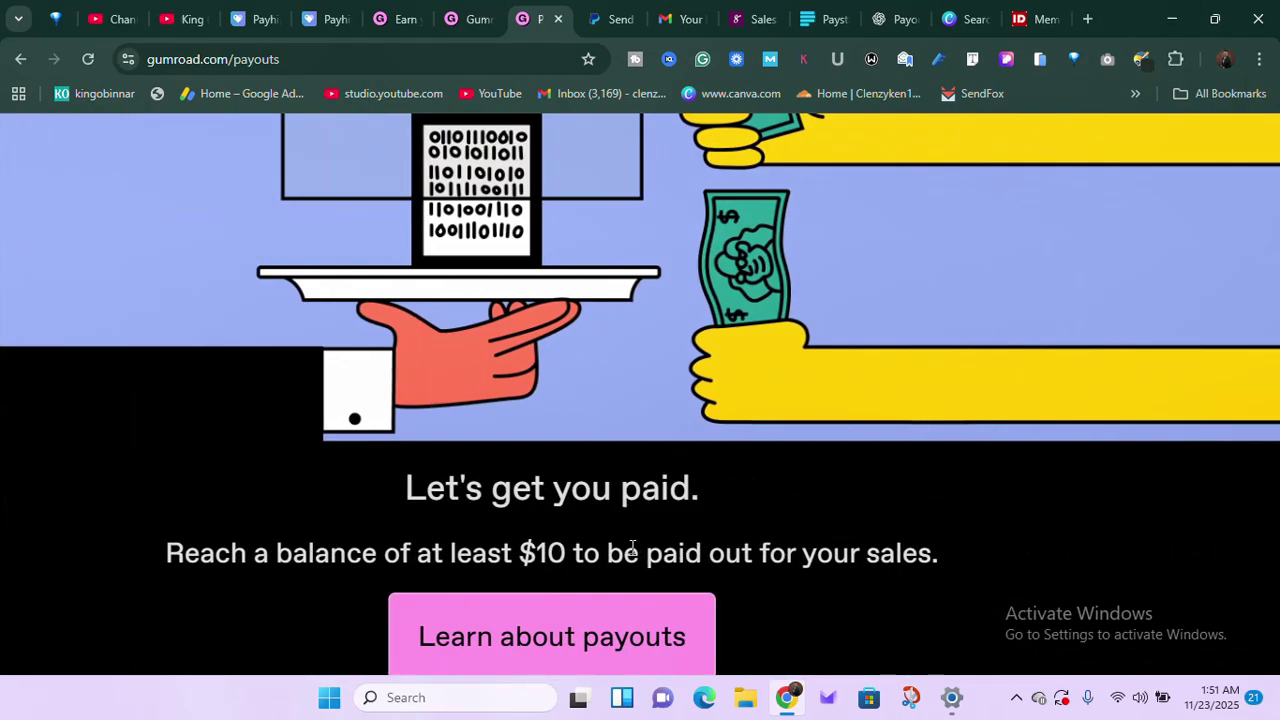
pyautogui.hscroll(-2, 590, 528)
pyautogui.scroll(-1, 590, 528)
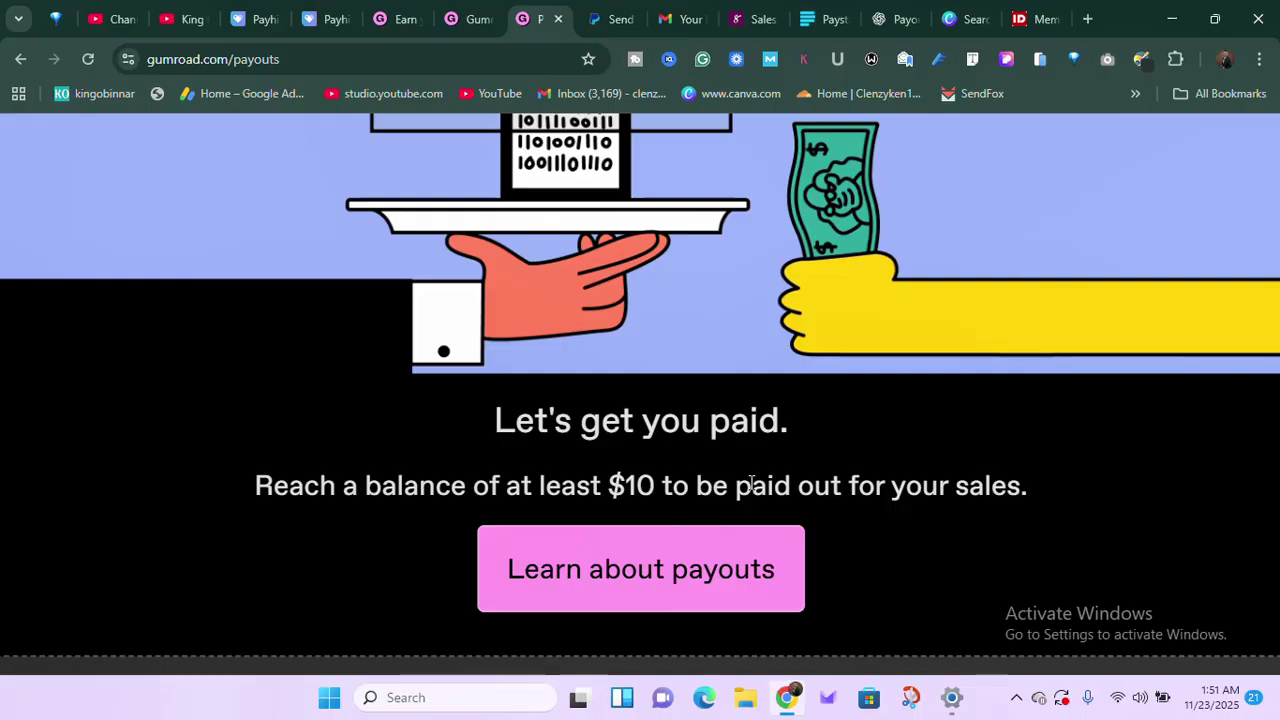
pyautogui.scroll(-5, 752, 483)
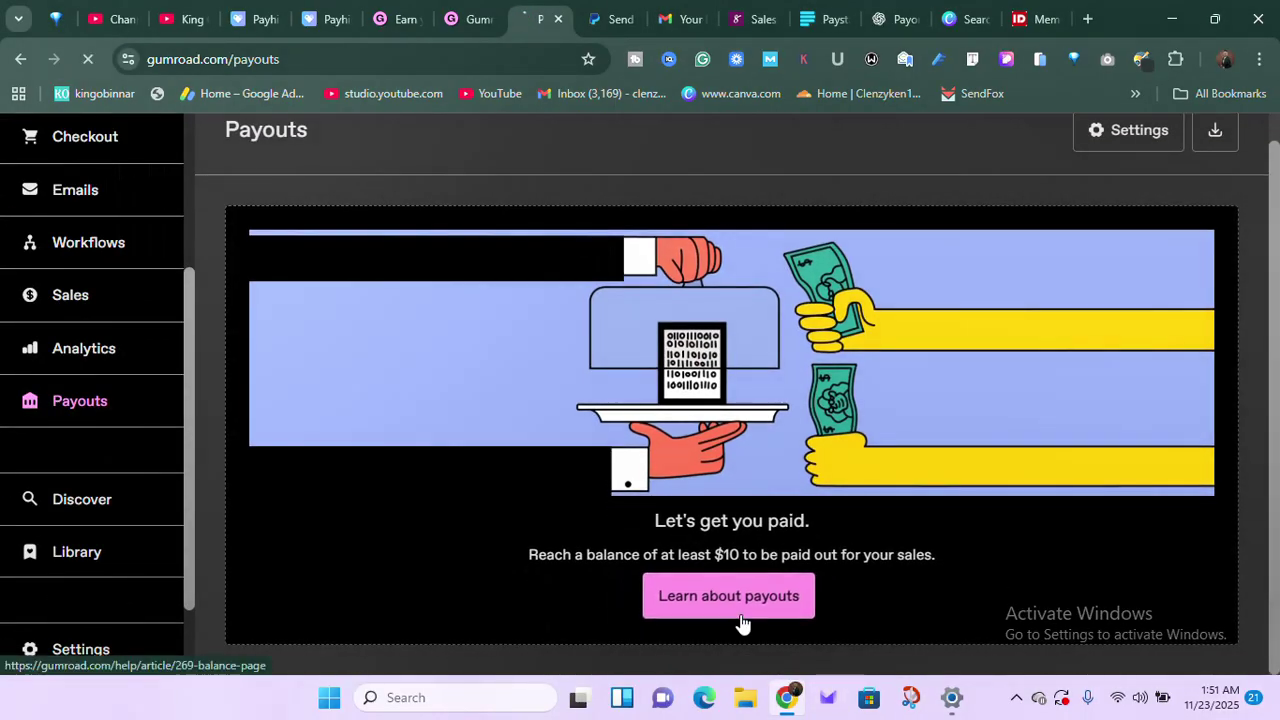
pyautogui.click(740, 615)
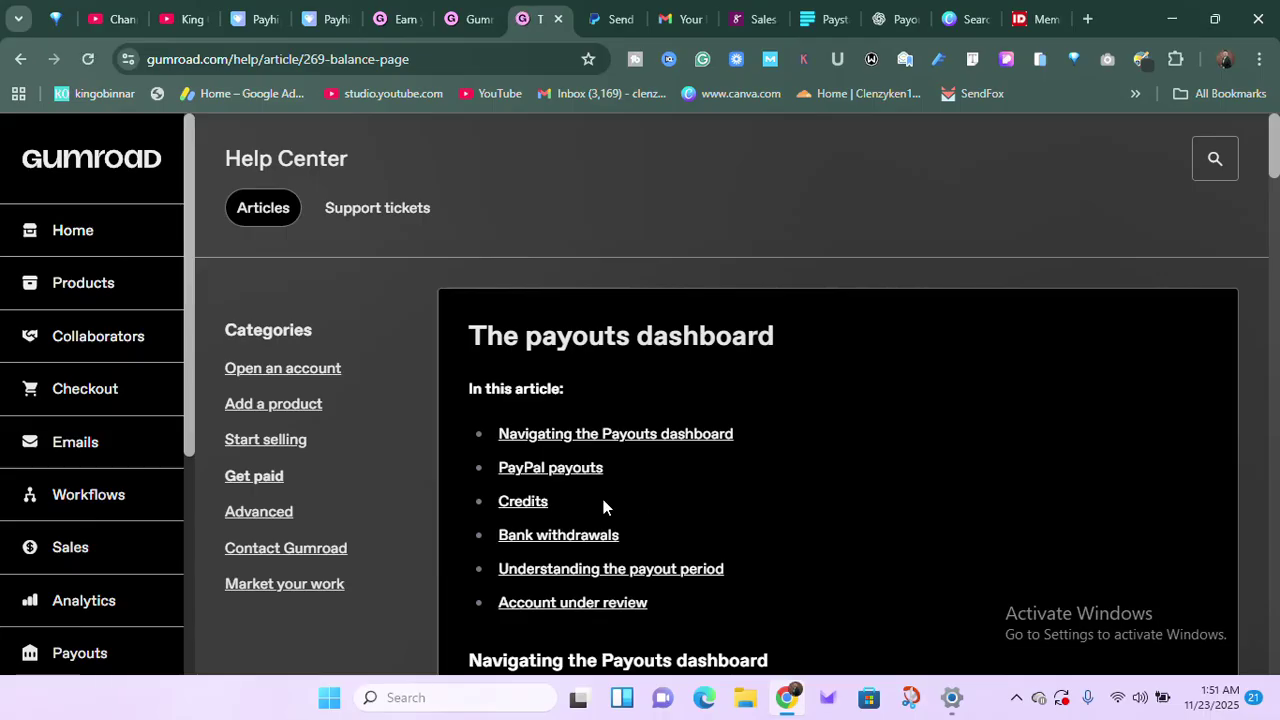
# - Read through Gumroad's payouts dashboard help article, including its sections on PayPal payouts, bank withdrawals and the payout period
pyautogui.scroll(5, 559, 484)
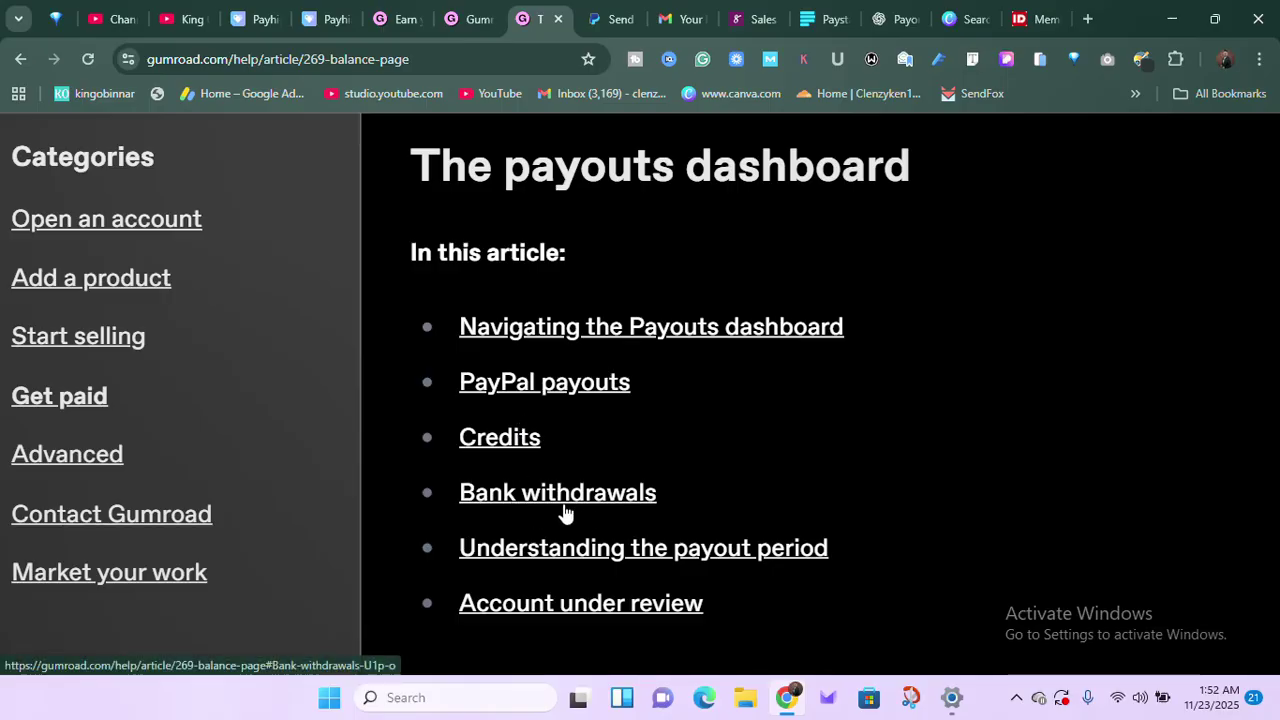
pyautogui.scroll(-2, 565, 513)
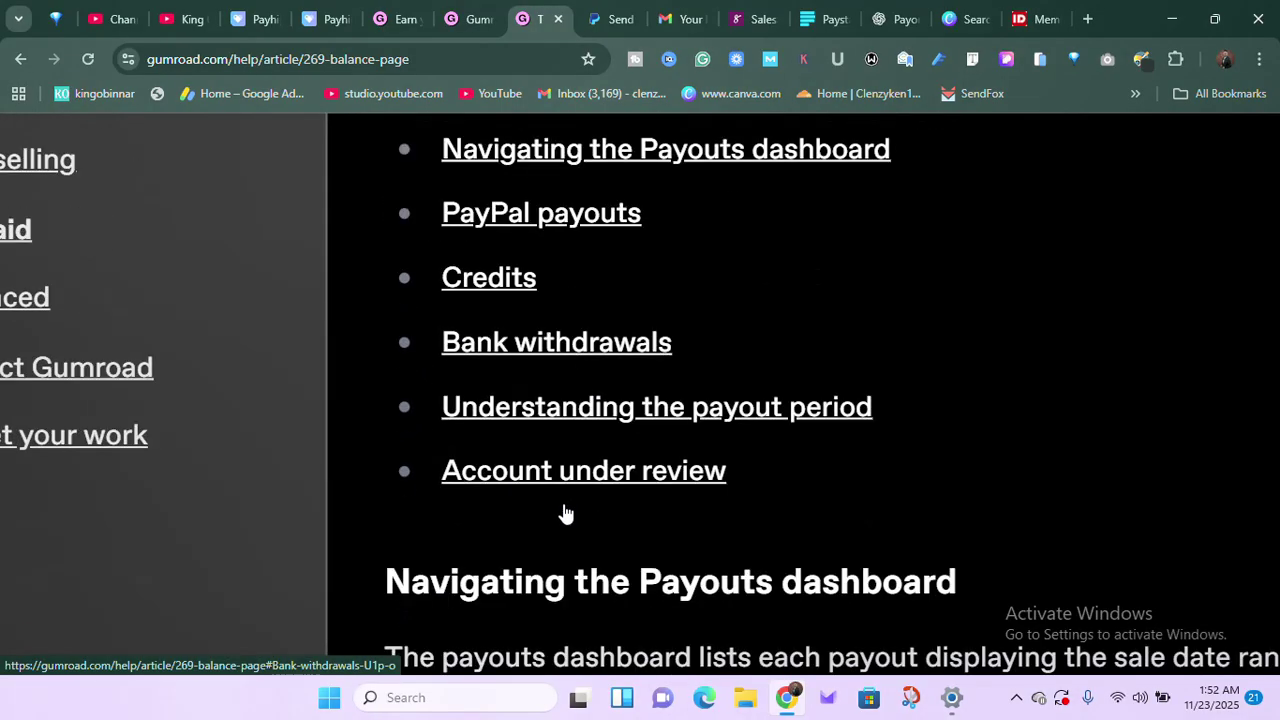
pyautogui.scroll(3, 565, 513)
pyautogui.scroll(-2, 565, 513)
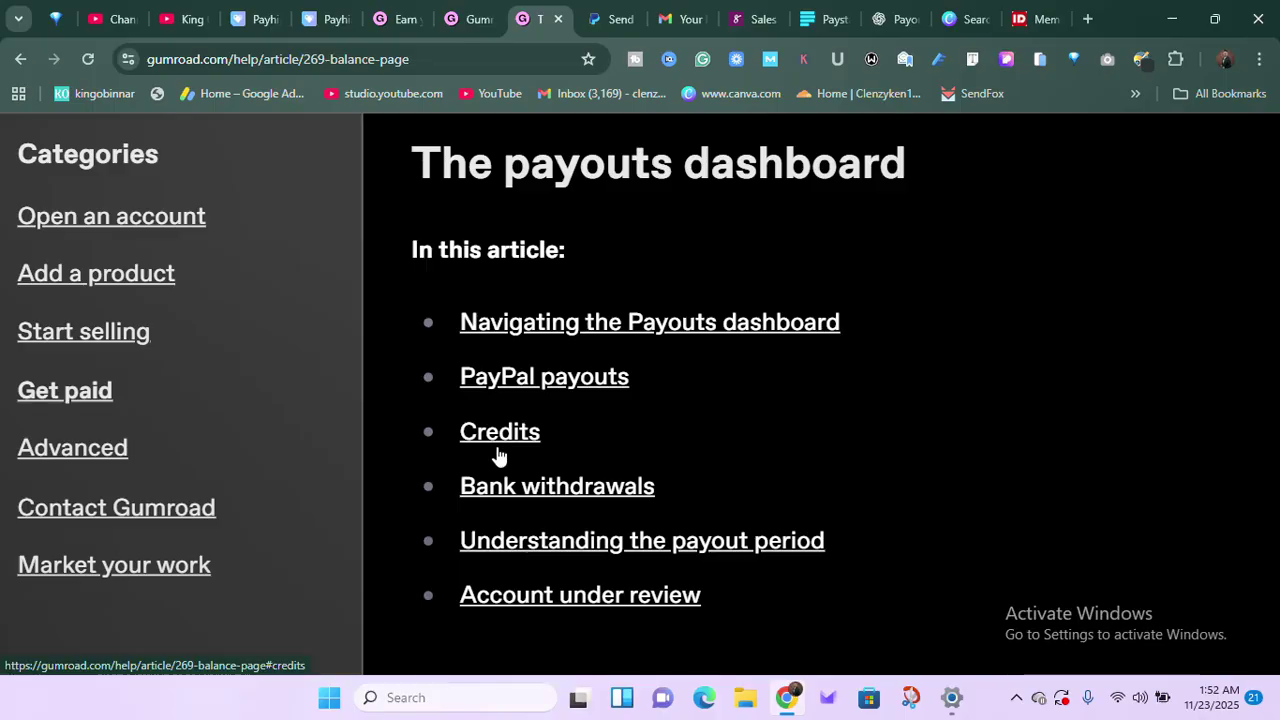
pyautogui.keyDown('ctrl'); pyautogui.scroll(2, 498, 455); pyautogui.keyUp('ctrl')
pyautogui.scroll(-2, 498, 455)
pyautogui.scroll(-3, 498, 455)
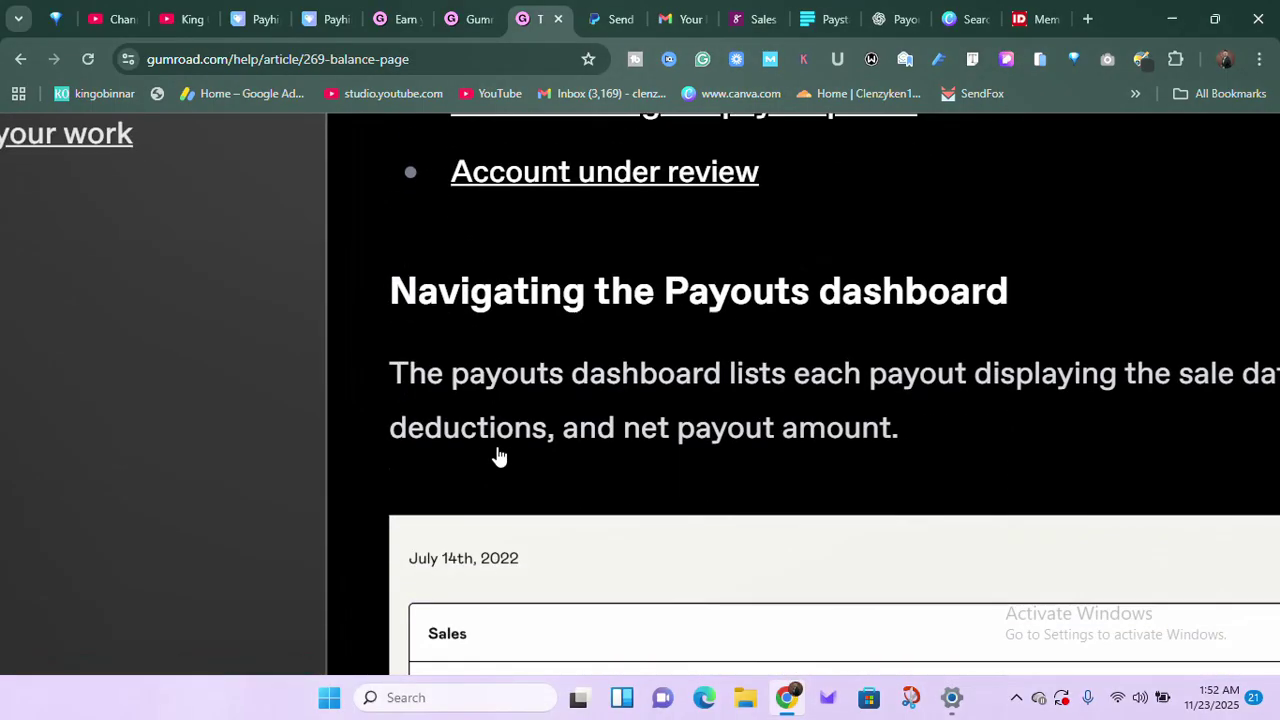
pyautogui.keyDown('ctrl'); pyautogui.scroll(-2, 498, 455); pyautogui.keyUp('ctrl')
pyautogui.scroll(-15, 498, 455)
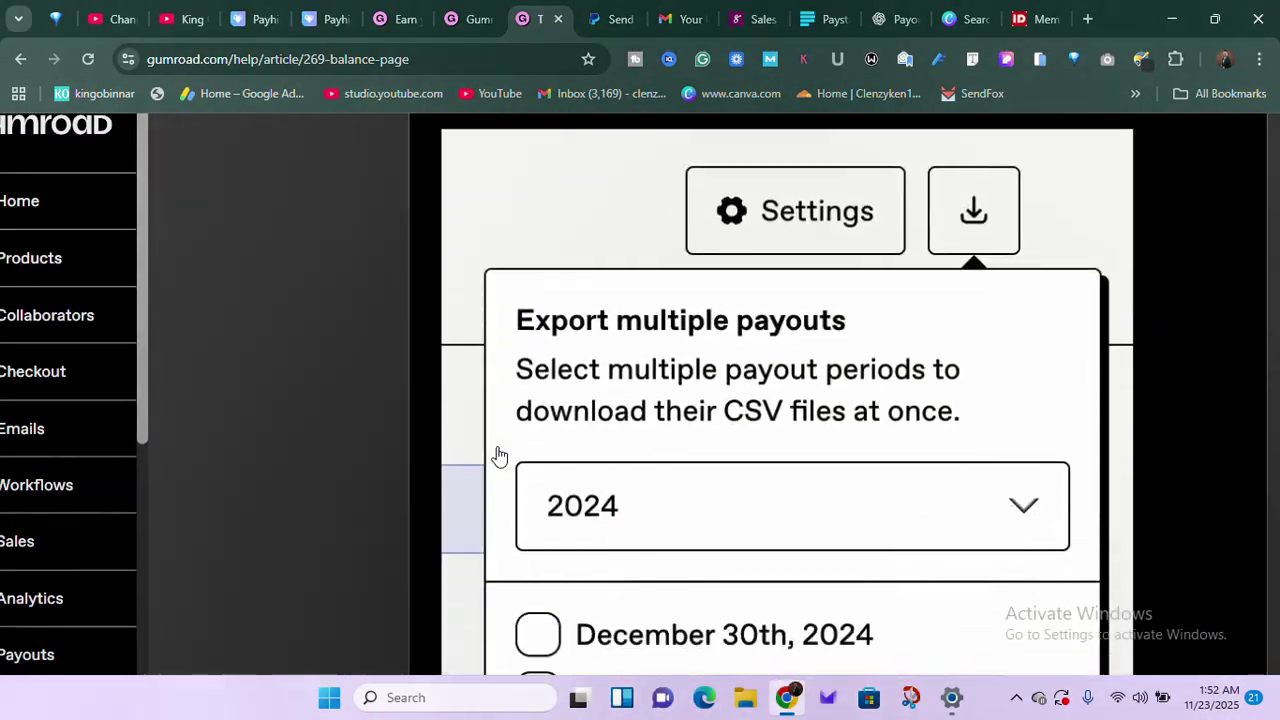
pyautogui.scroll(-15, 498, 455)
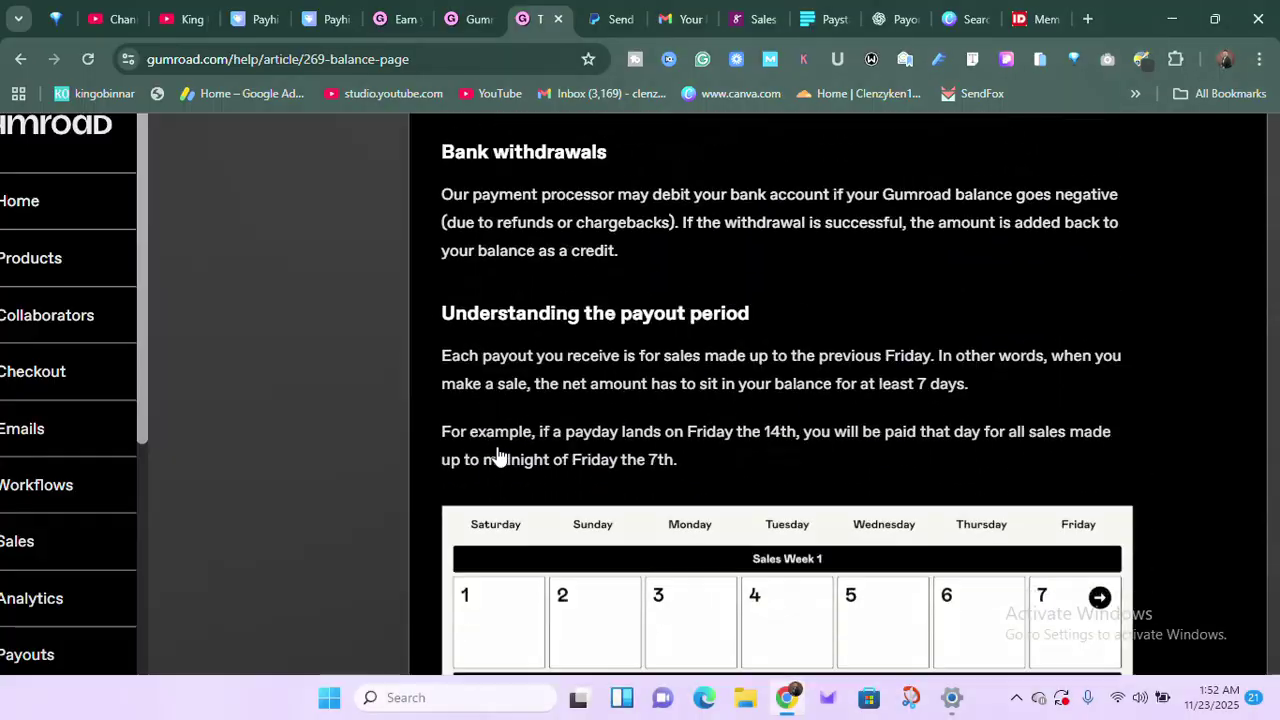
pyautogui.scroll(15, 498, 455)
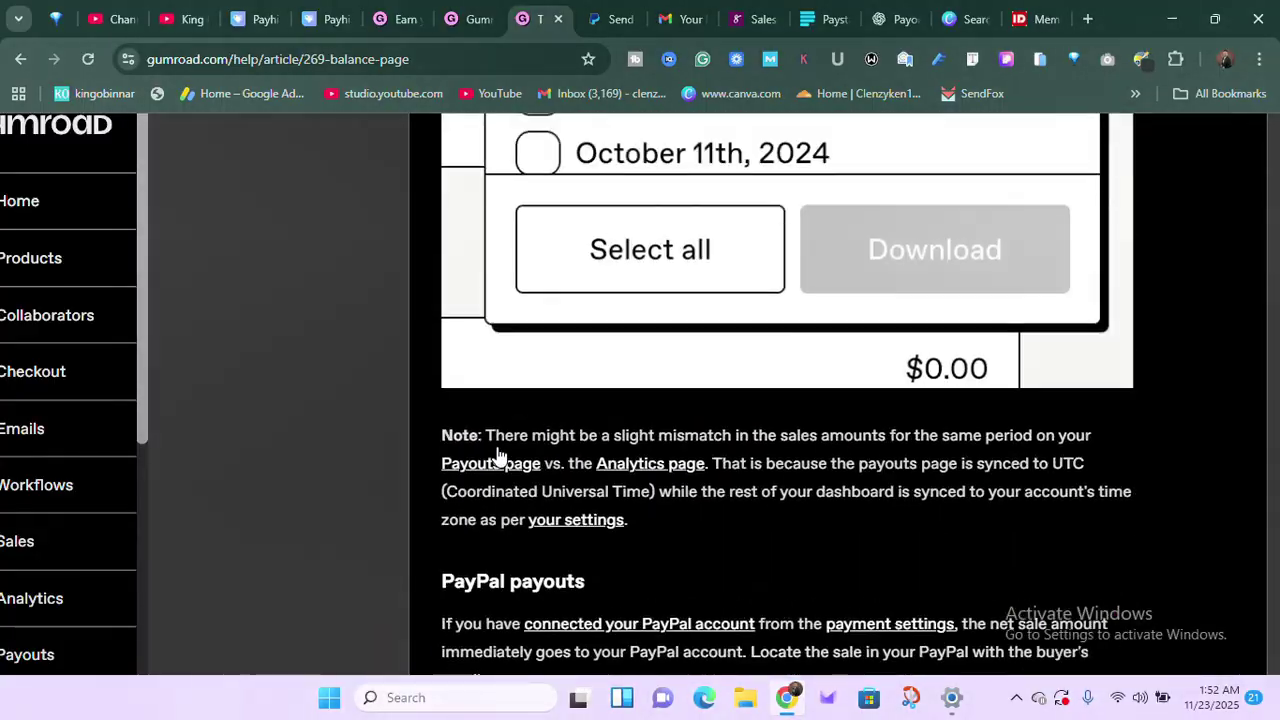
pyautogui.keyDown('ctrl'); pyautogui.scroll(2, 498, 455); pyautogui.keyUp('ctrl')
pyautogui.scroll(8, 498, 455)
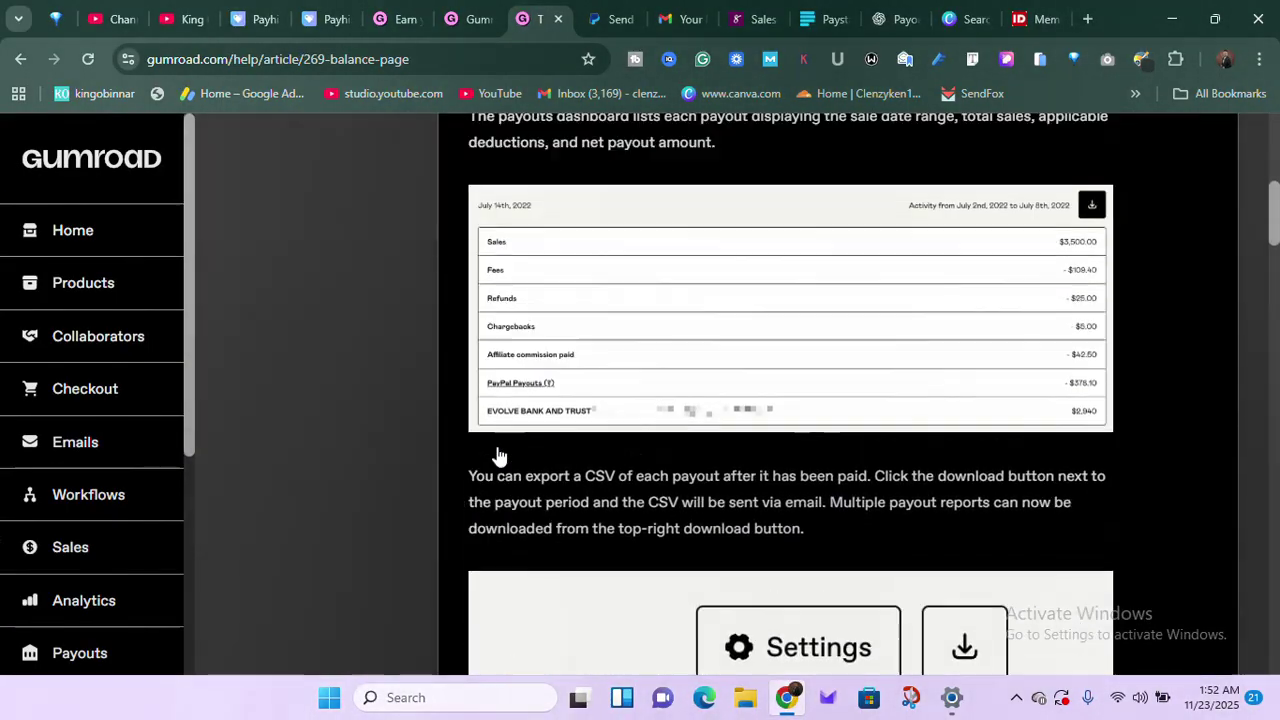
# - Switch to the Payhip home page, look over its introduction and open the account login page
pyautogui.click(338, 15)
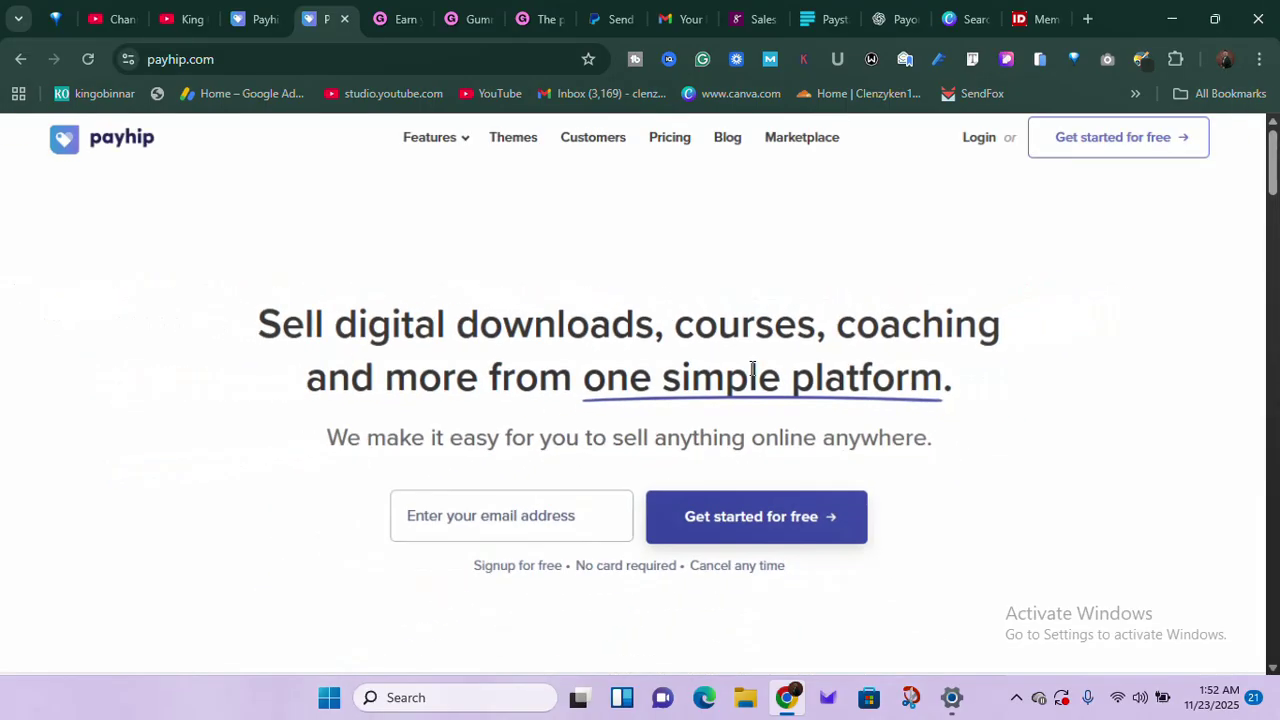
pyautogui.scroll(-5, 752, 368)
pyautogui.scroll(5, 752, 368)
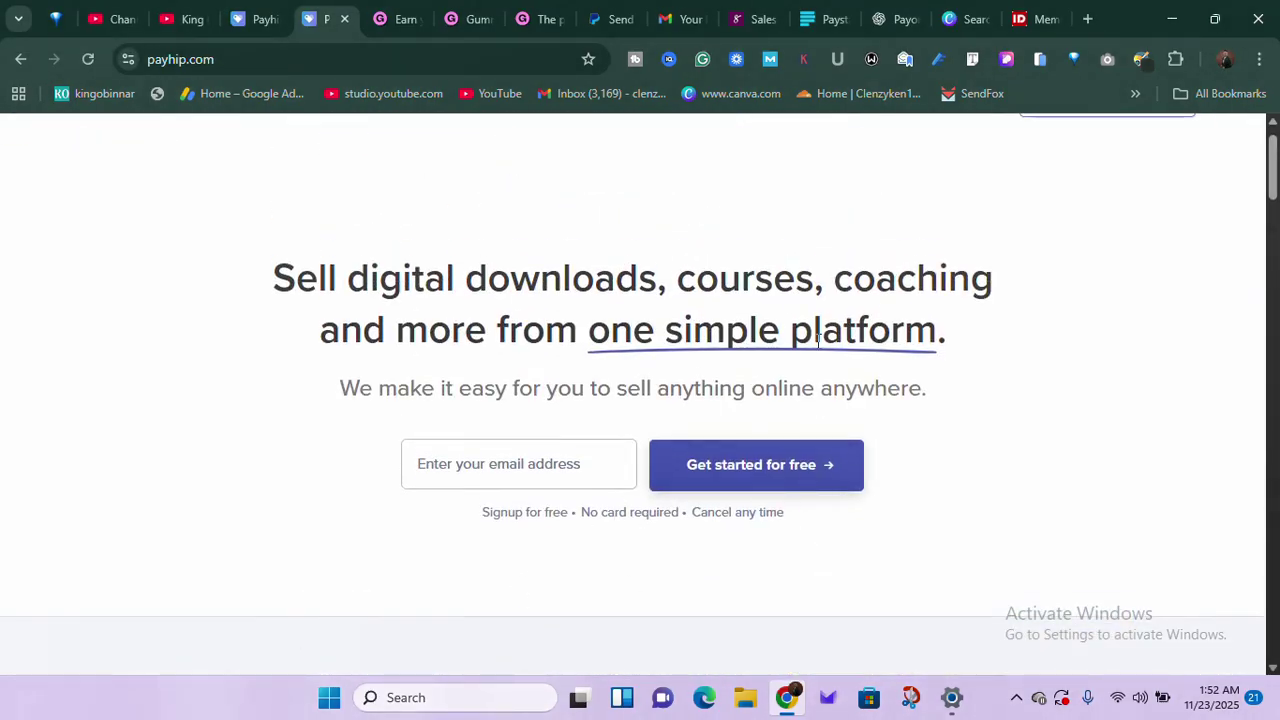
pyautogui.scroll(1, 818, 340)
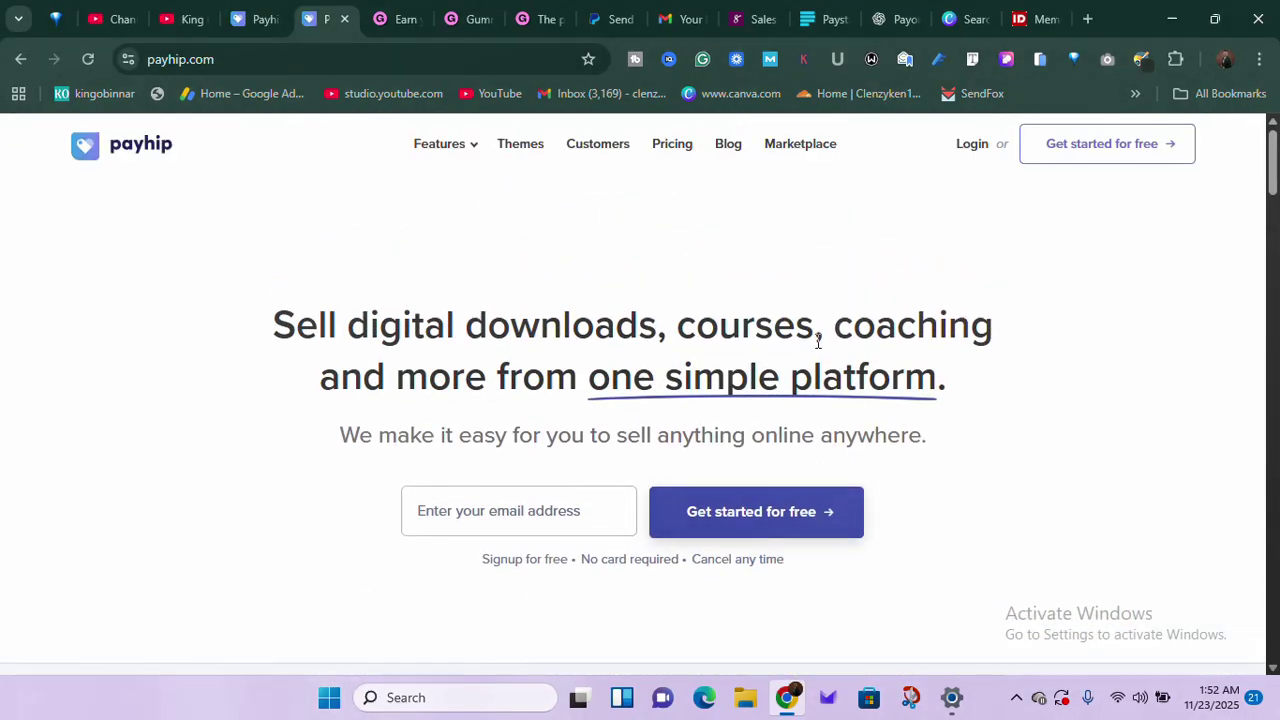
pyautogui.click(972, 144)
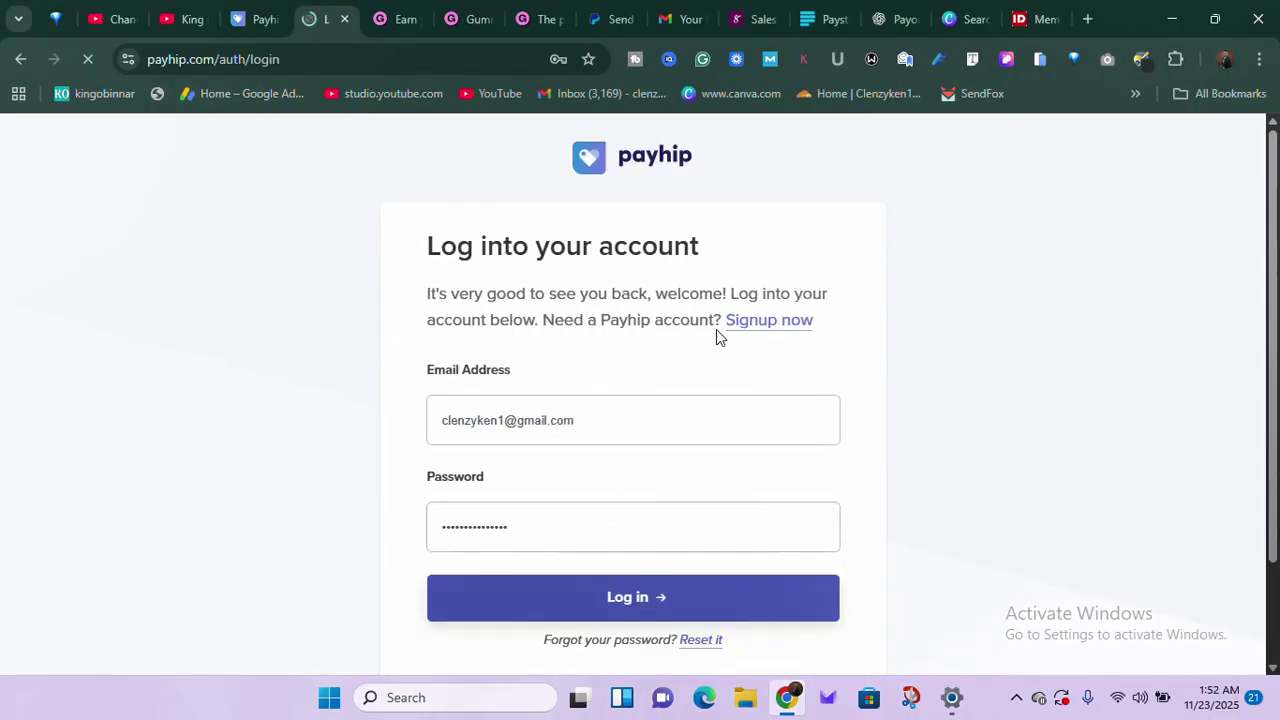
# - Submit the Payhip login with the prefilled credentials and complete the human verification check
pyautogui.click(625, 610)
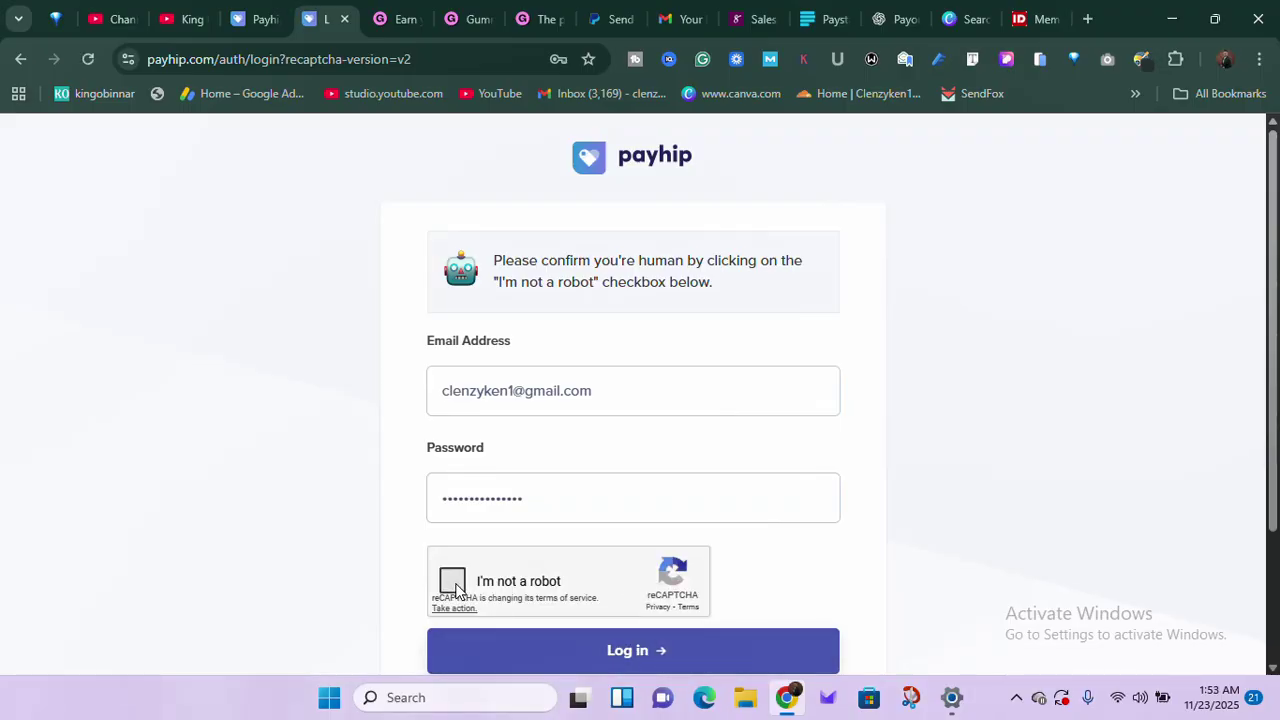
pyautogui.click(454, 586)
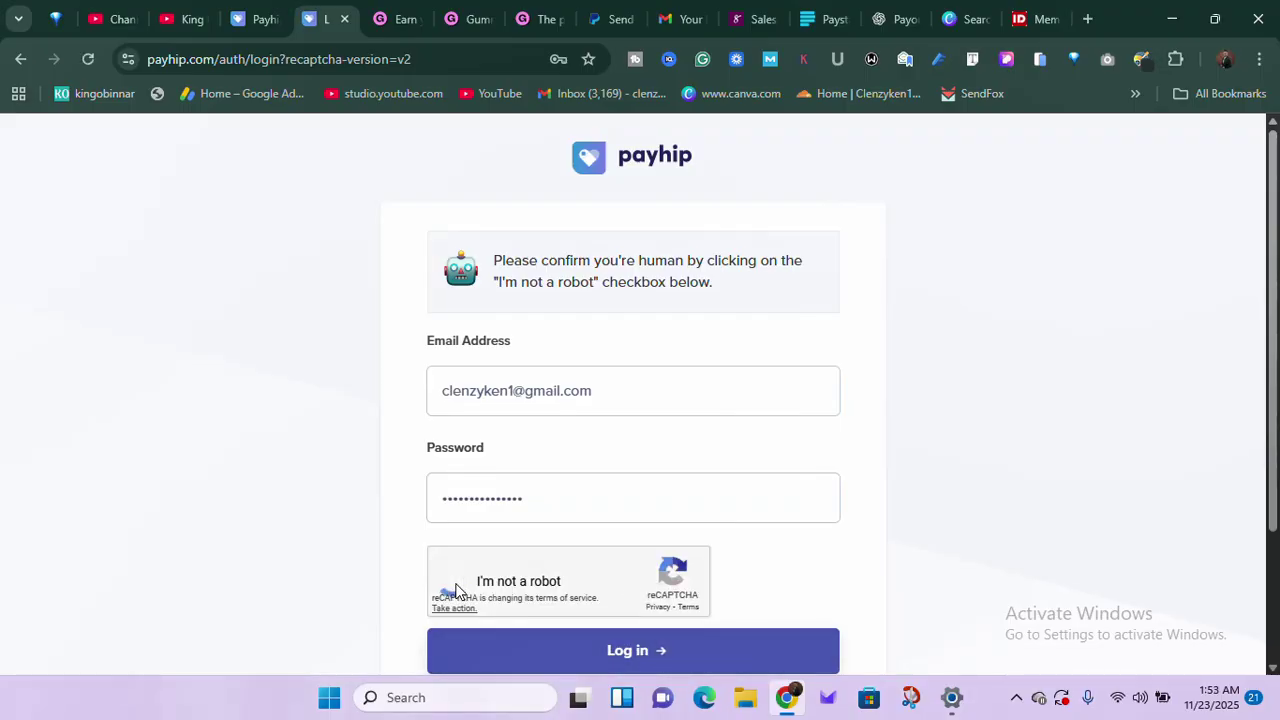
pyautogui.click(580, 650)
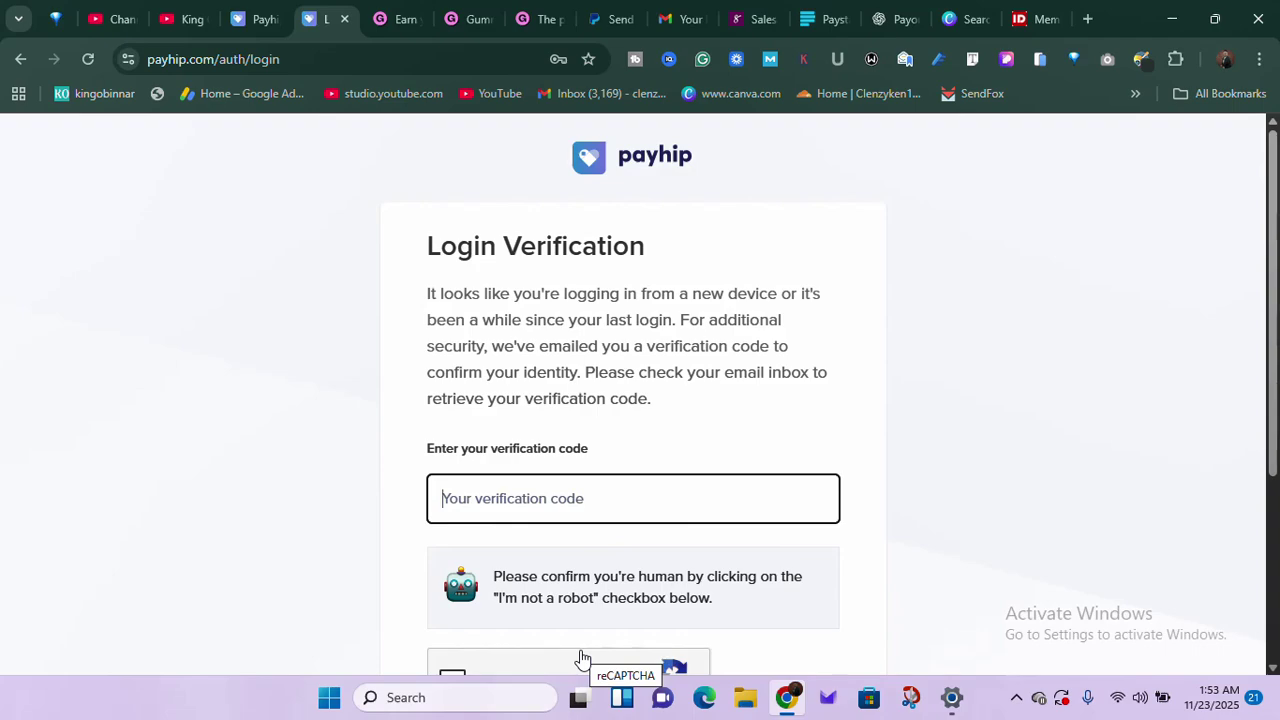
# - Switch to Gmail, reload the inbox, open the Payhip verification email and copy the login code
pyautogui.click(680, 14)
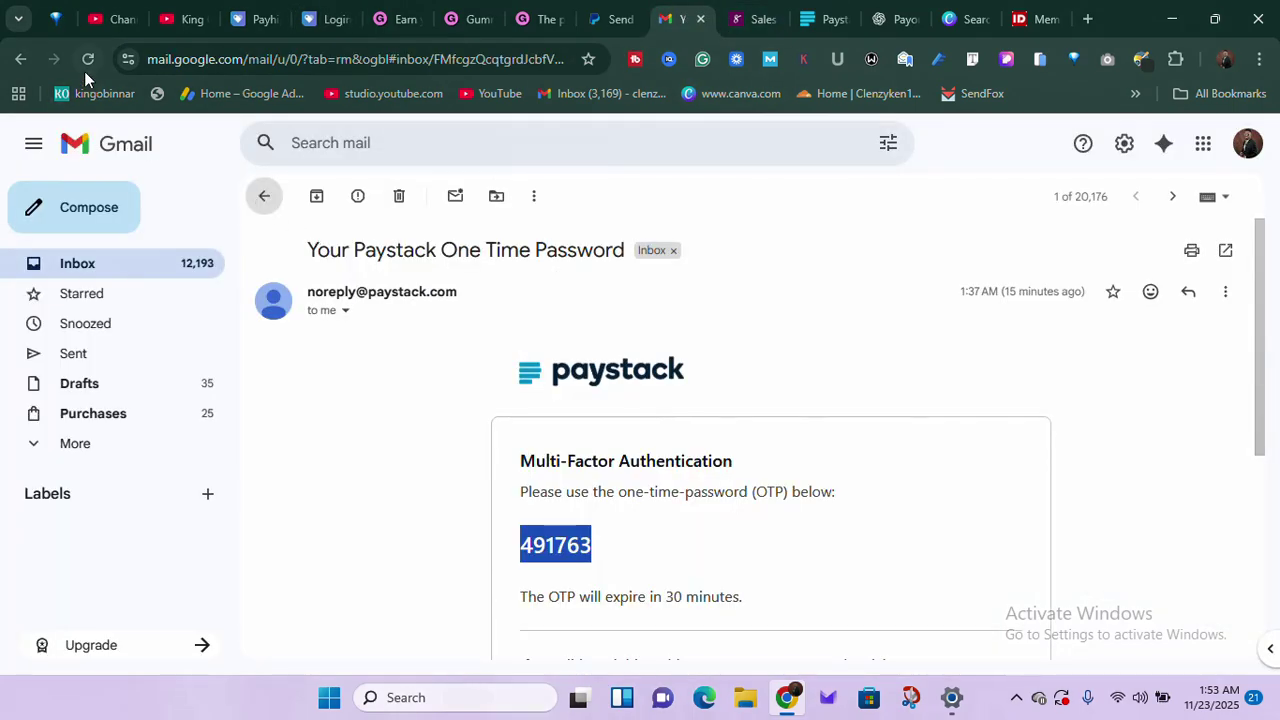
pyautogui.click(84, 67)
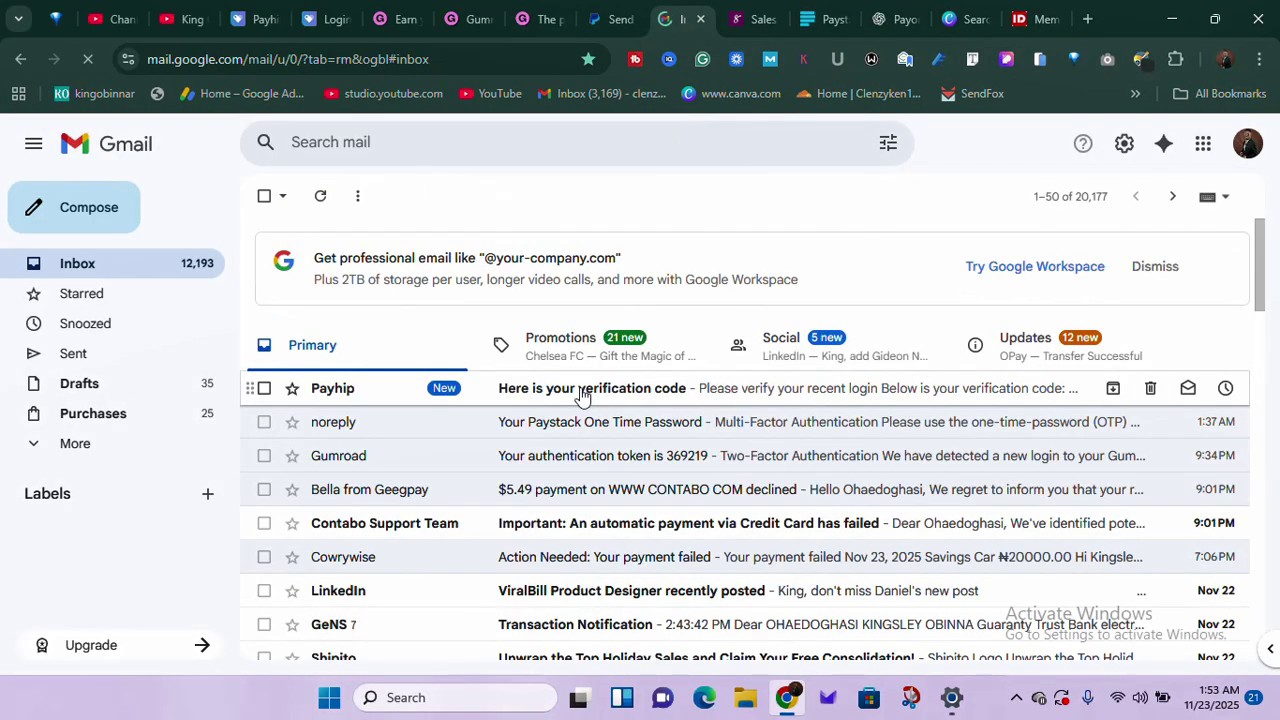
pyautogui.click(582, 396)
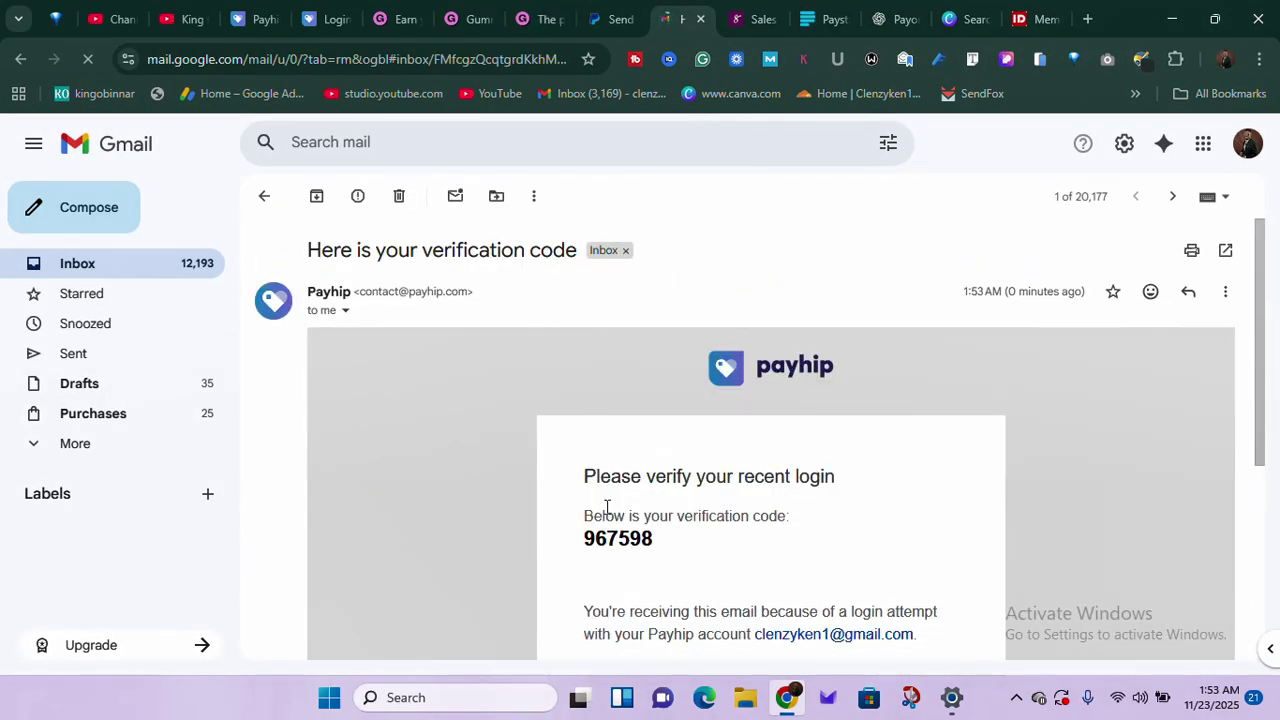
pyautogui.doubleClick(615, 536)
pyautogui.hotkey('ctrl', 'c')
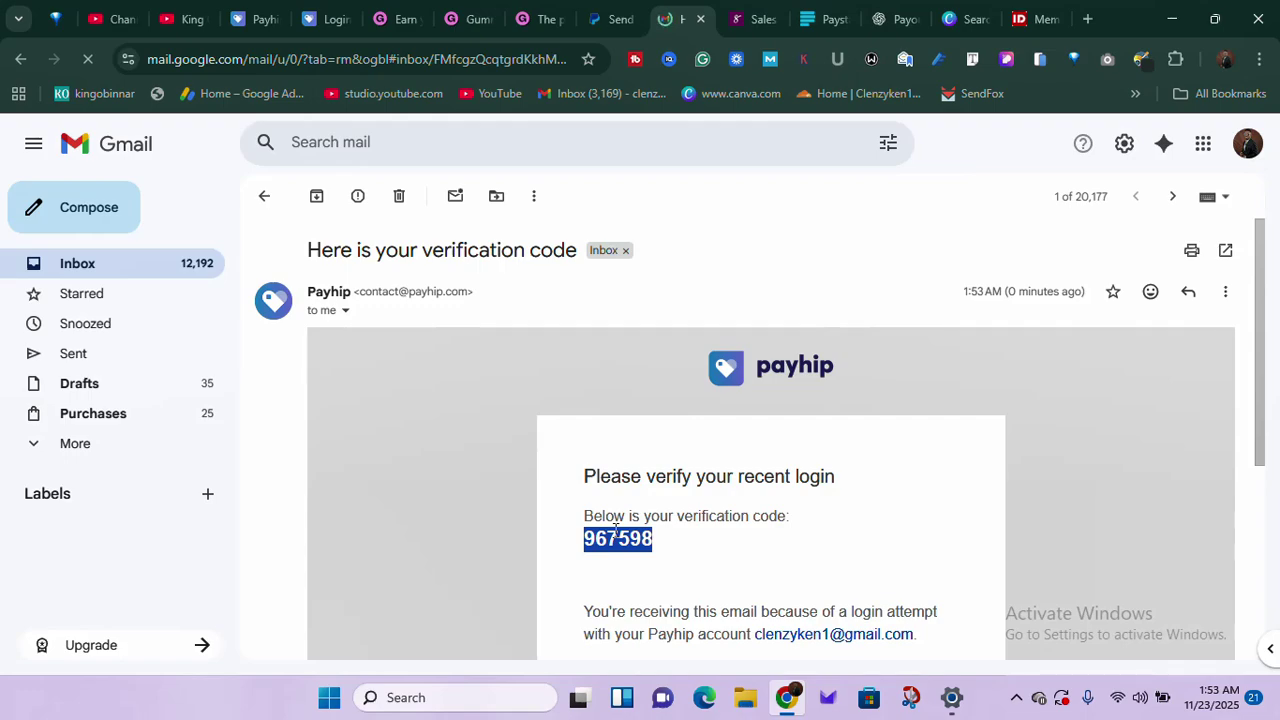
# - Try to verify the Payhip login by pasting the emailed verification code and submitting it
pyautogui.click(330, 18)
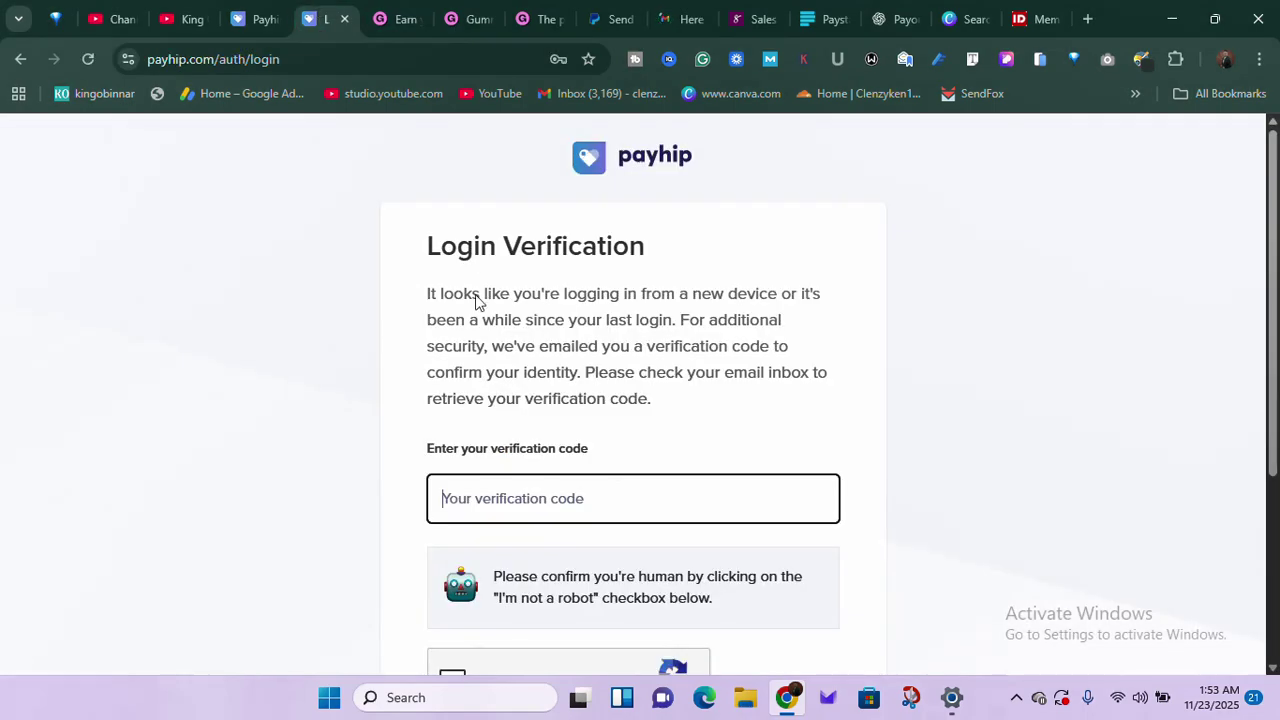
pyautogui.hotkey('ctrl', 'v')
pyautogui.press('Return')
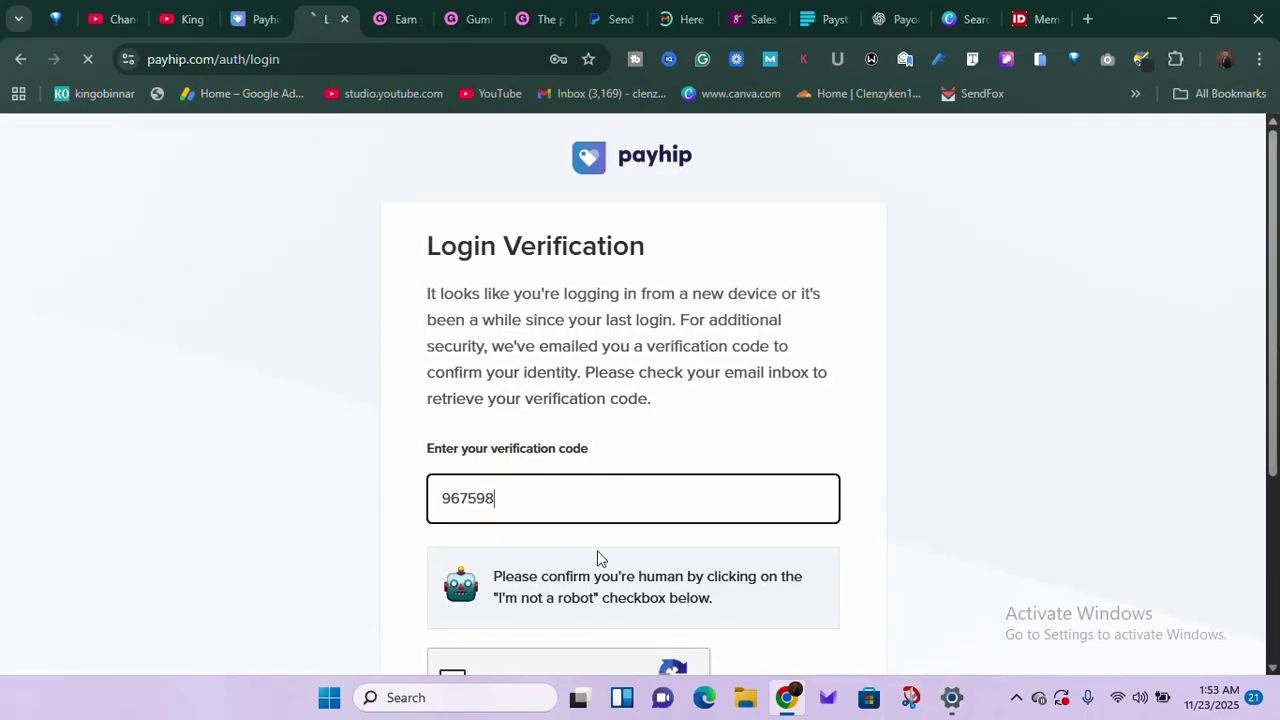
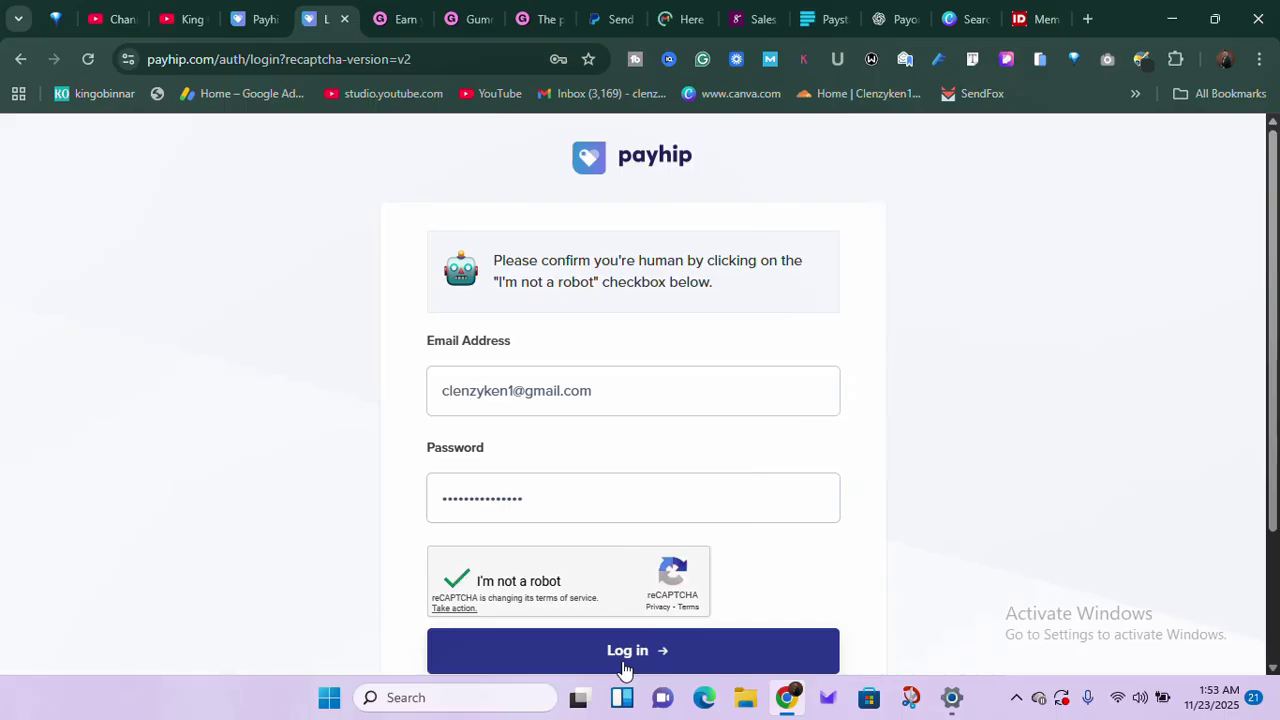
# - Submit the prefilled Payhip login form again and activate the verification code field
pyautogui.click(624, 667)
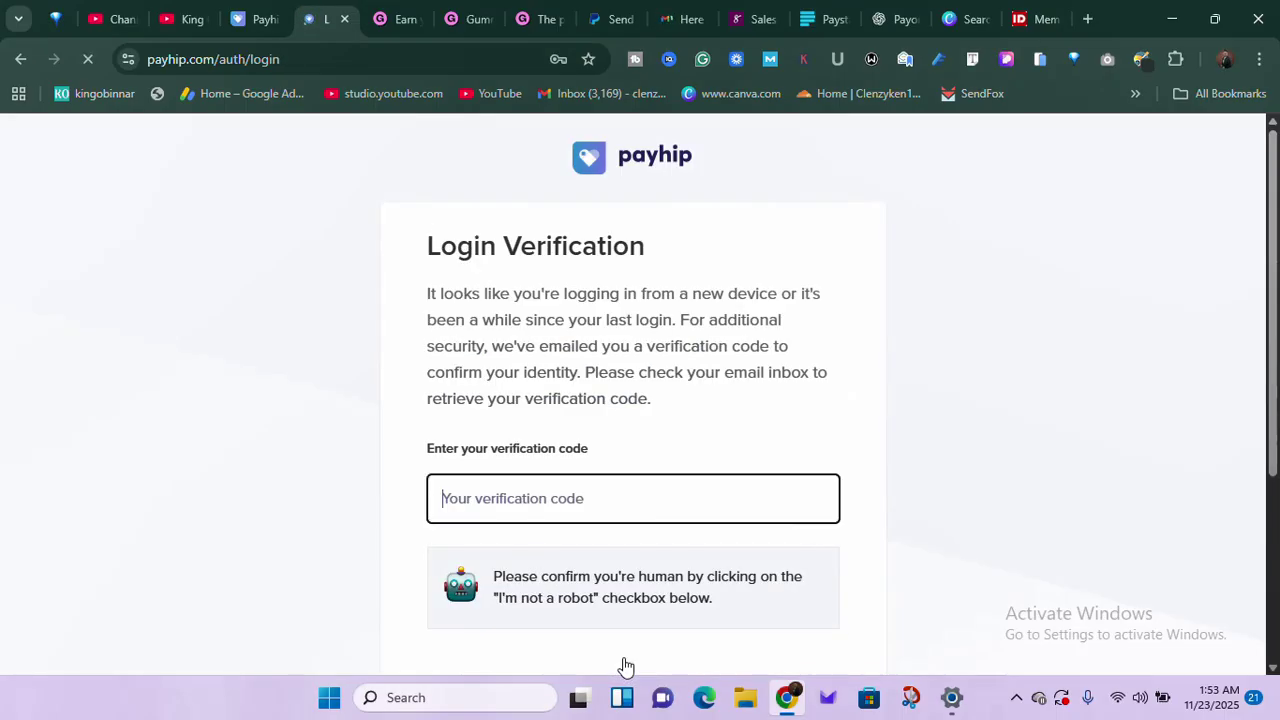
pyautogui.scroll(-1, 574, 490)
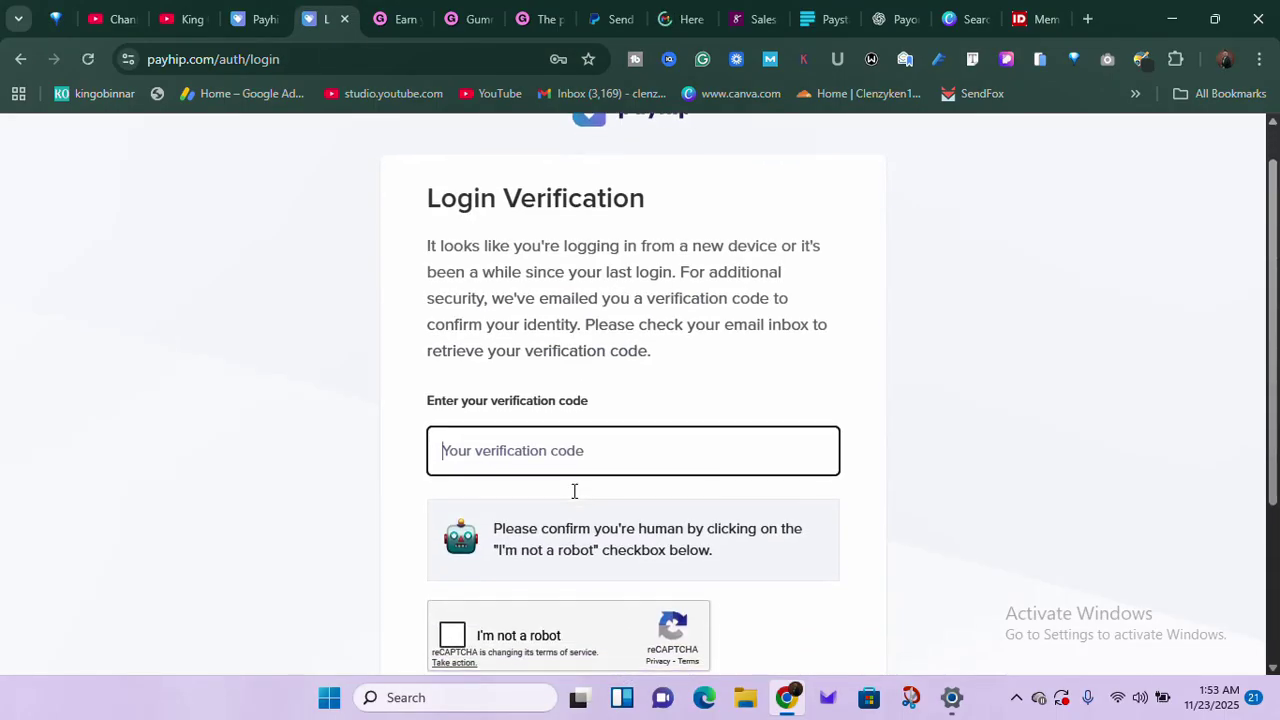
pyautogui.click(521, 449)
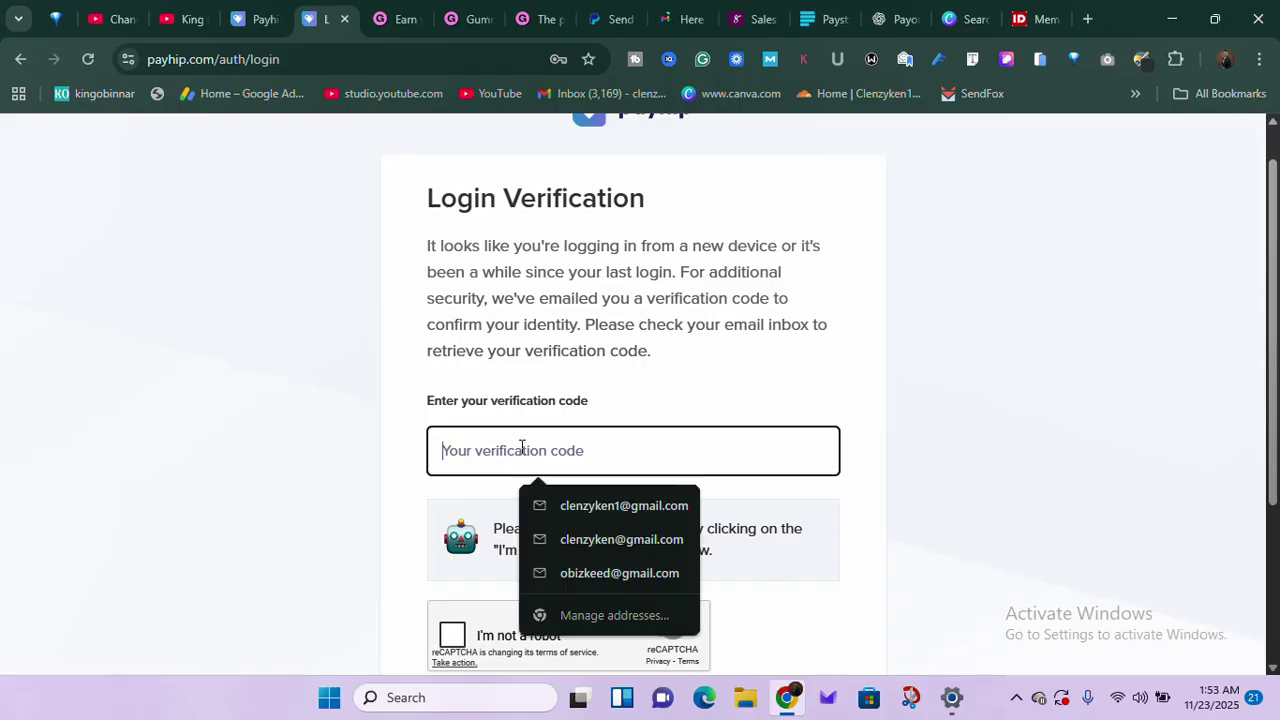
# - Return to the Gmail inbox, open the newest Payhip verification email and copy its login code
pyautogui.click(665, 18)
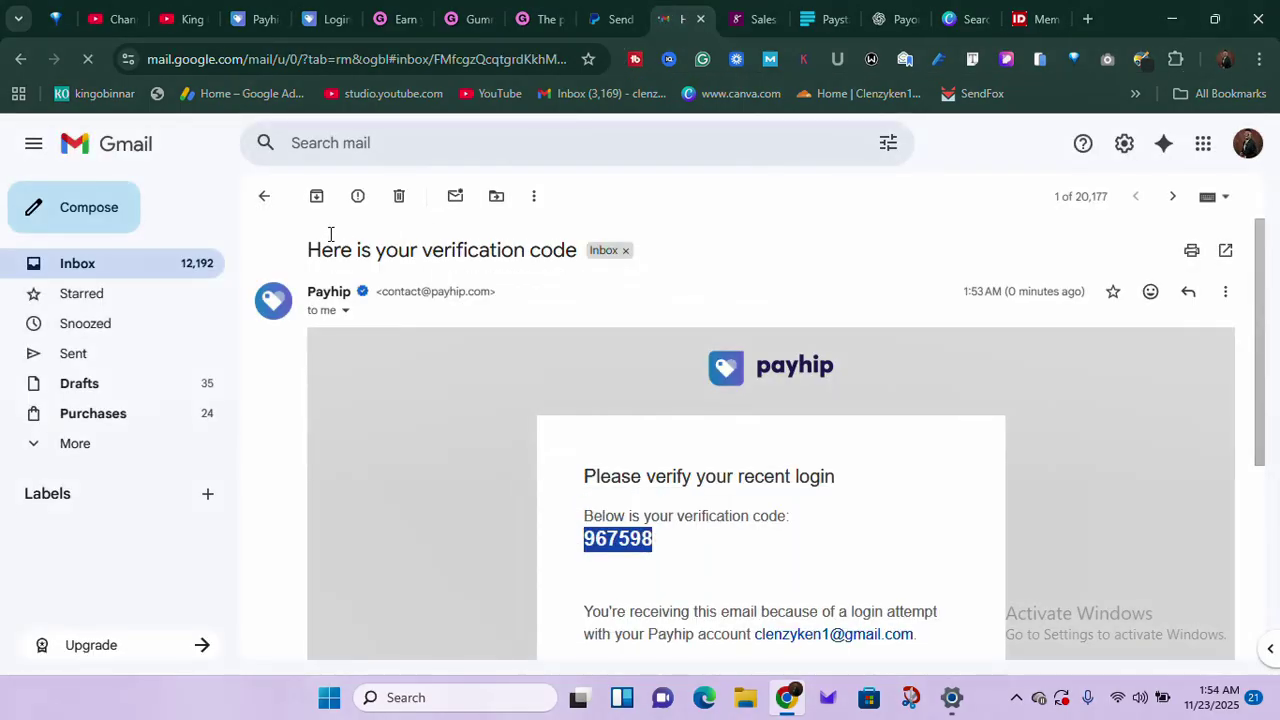
pyautogui.click(265, 200)
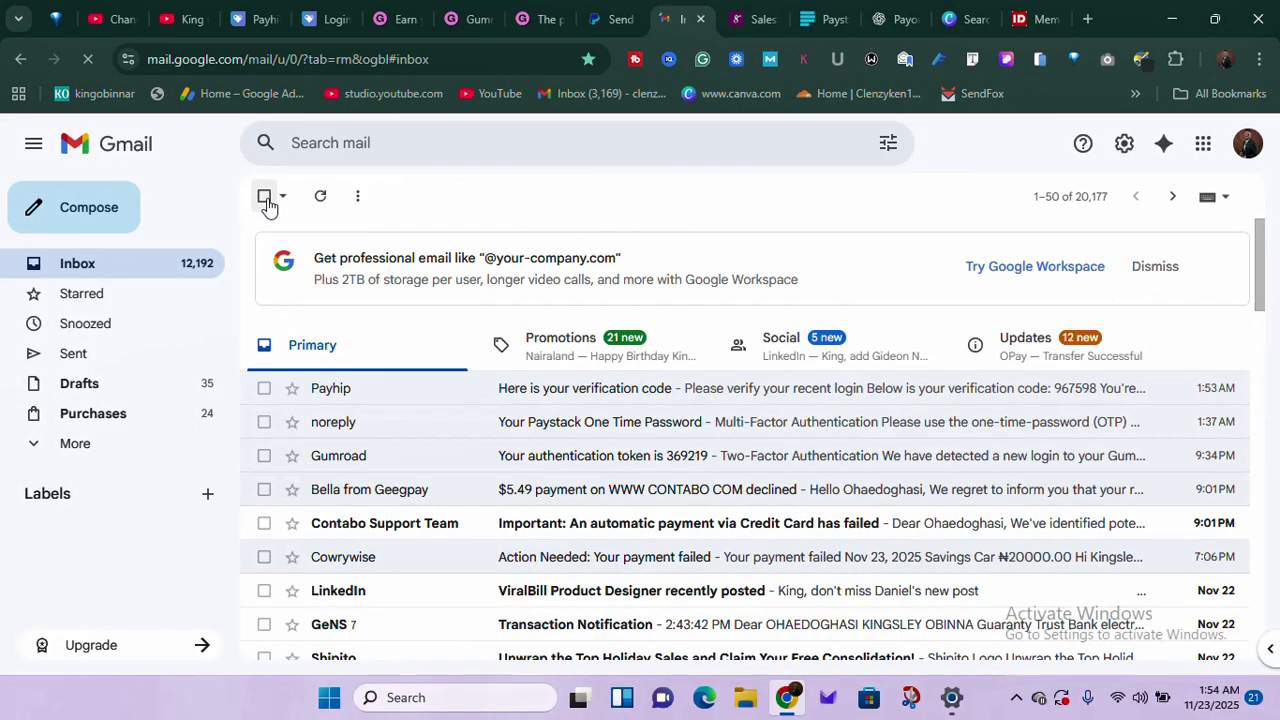
pyautogui.click(318, 19)
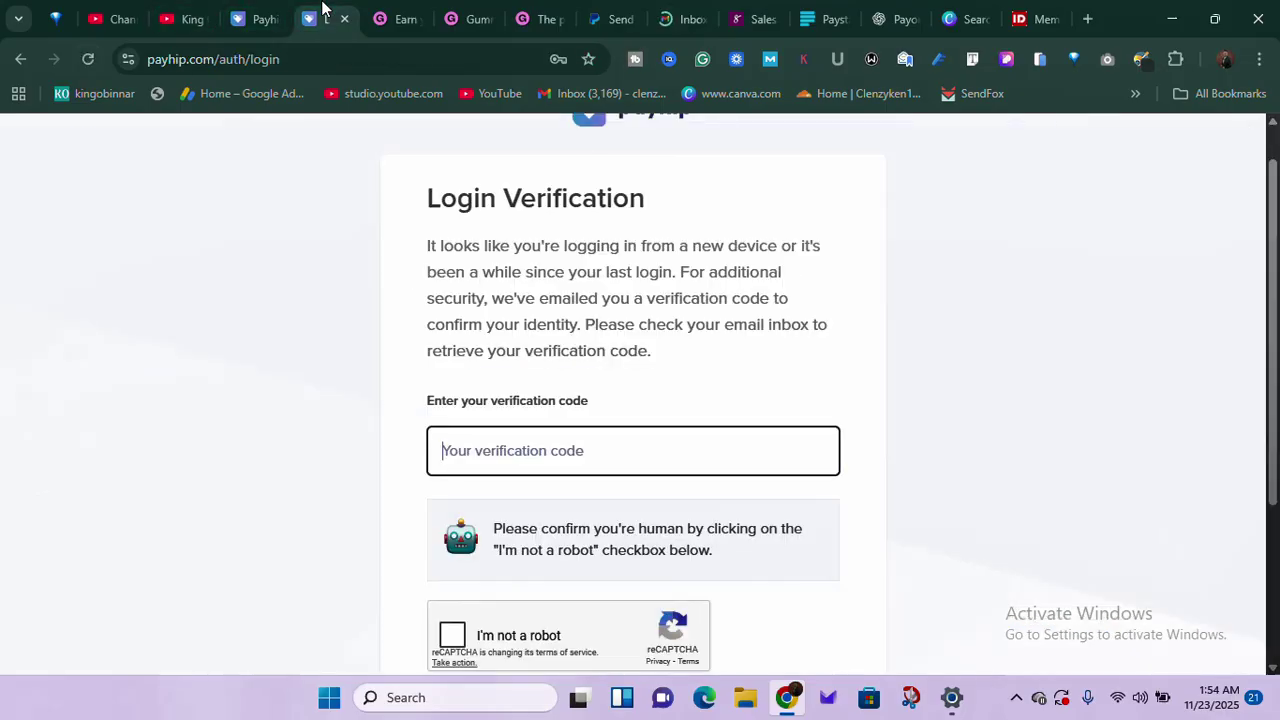
pyautogui.scroll(1, 450, 214)
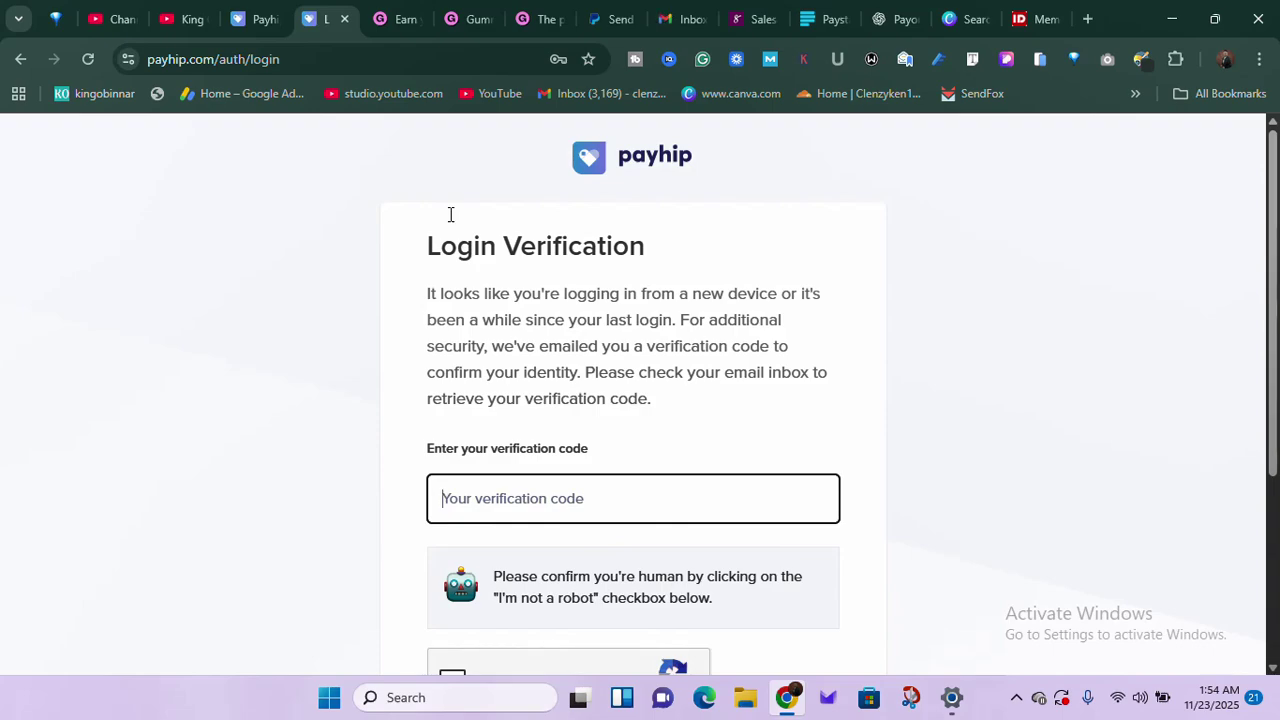
pyautogui.click(749, 9)
pyautogui.click(683, 8)
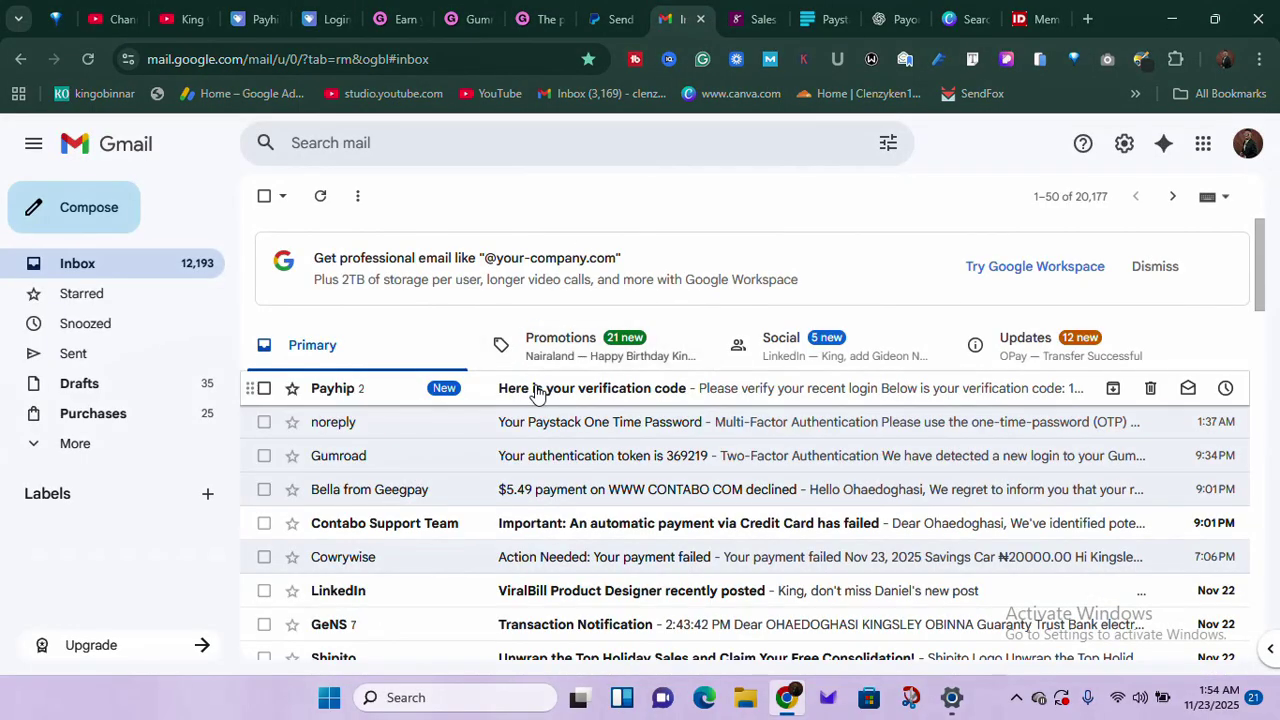
pyautogui.click(533, 390)
pyautogui.scroll(-1, 537, 392)
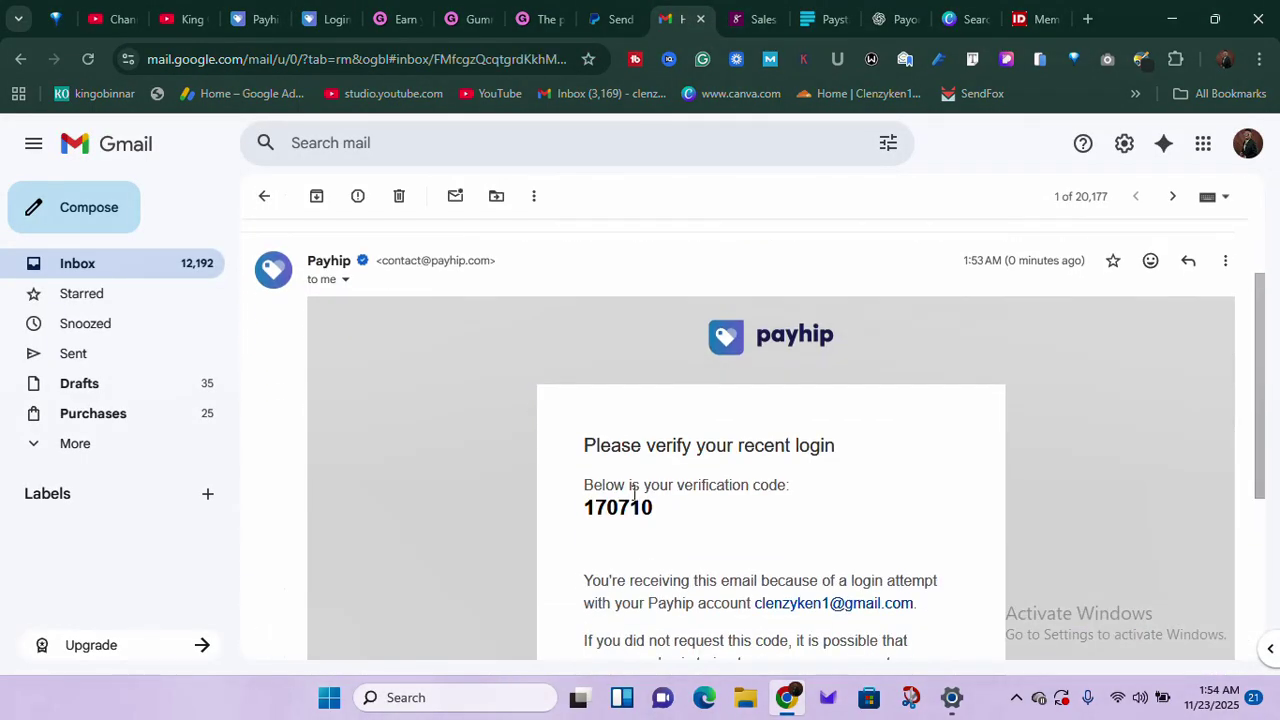
pyautogui.doubleClick(637, 507)
pyautogui.hotkey('ctrl', 'c')
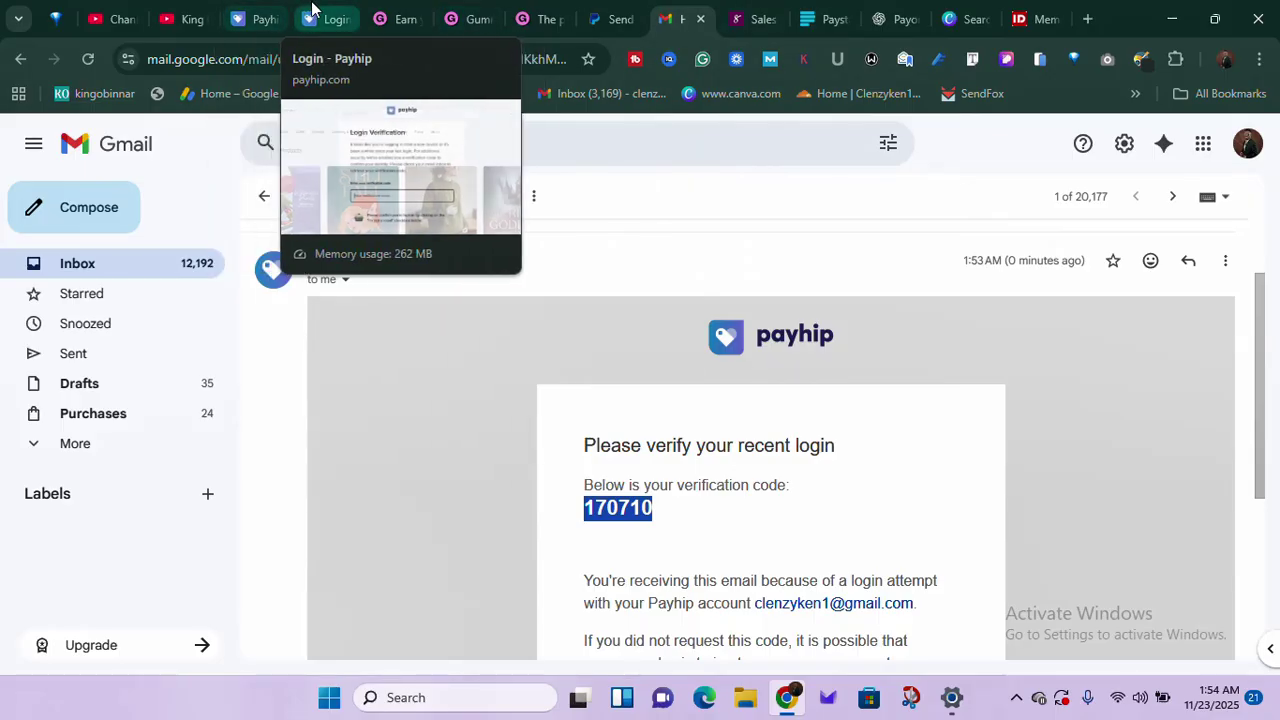
# - Paste the new verification code on the Payhip login page, complete the human check and log in
pyautogui.click(312, 16)
pyautogui.hotkey('ctrl', 'v')
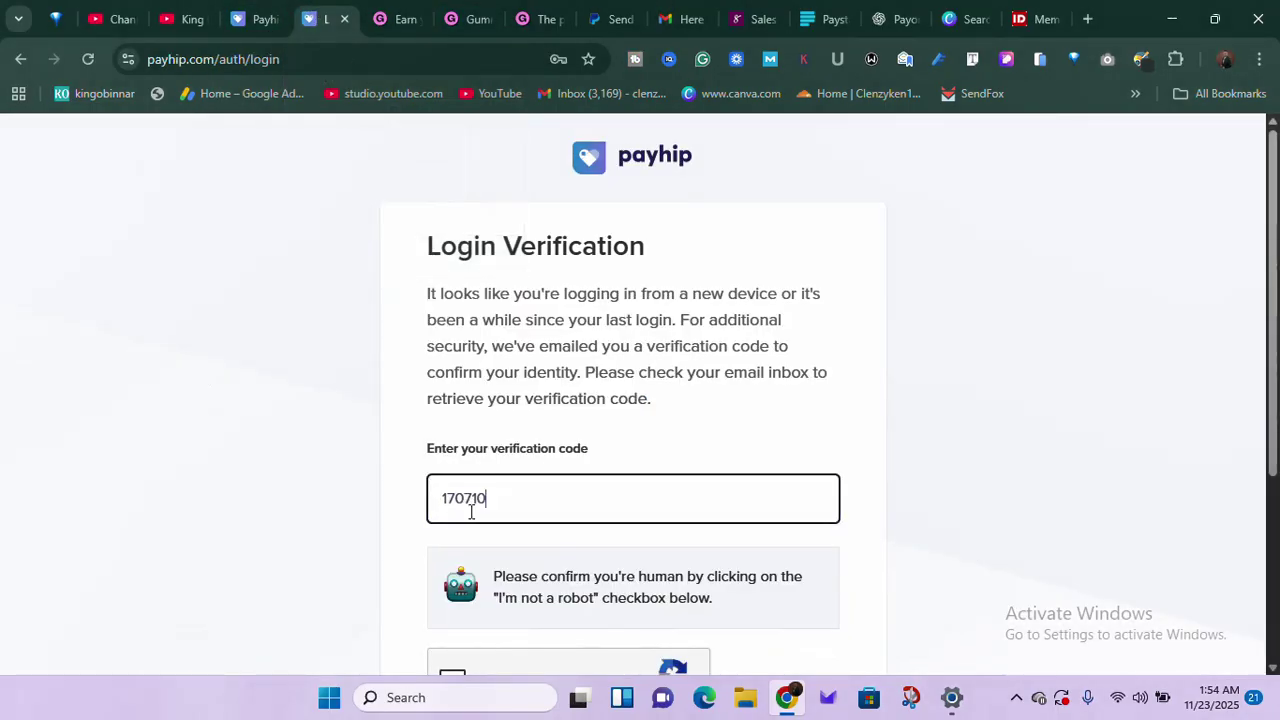
pyautogui.scroll(-3, 471, 509)
pyautogui.click(456, 455)
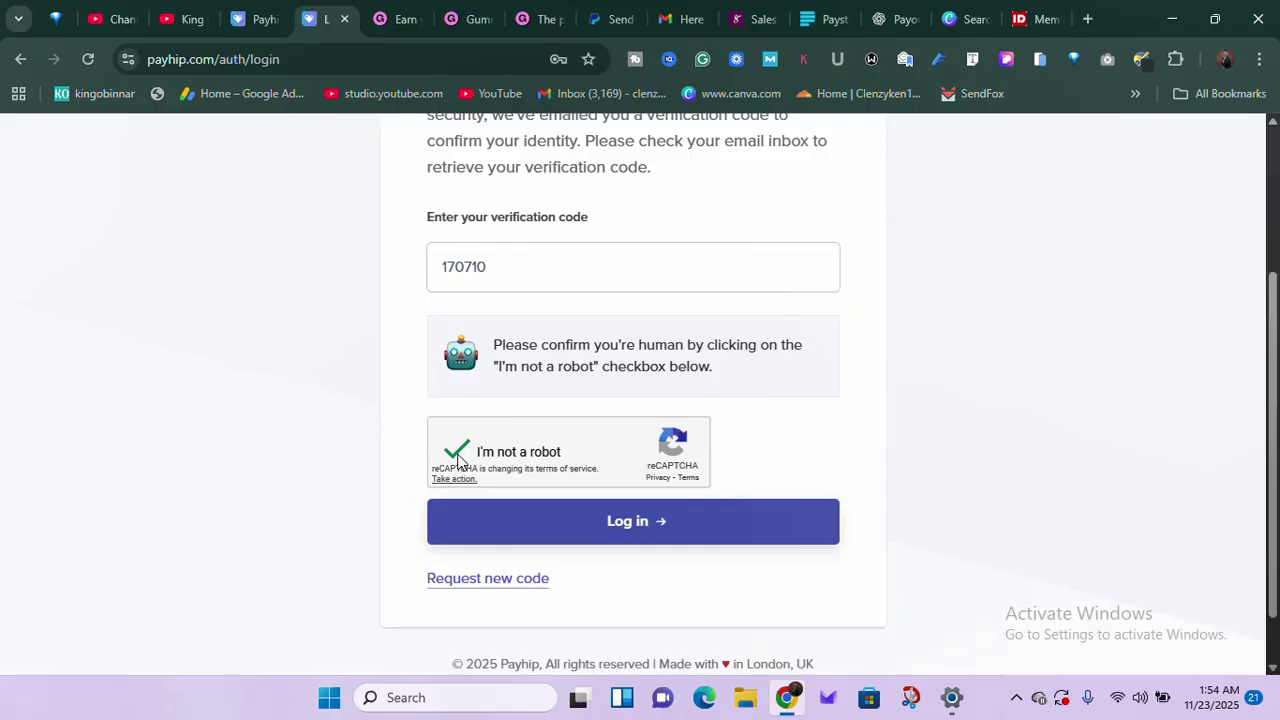
pyautogui.click(548, 528)
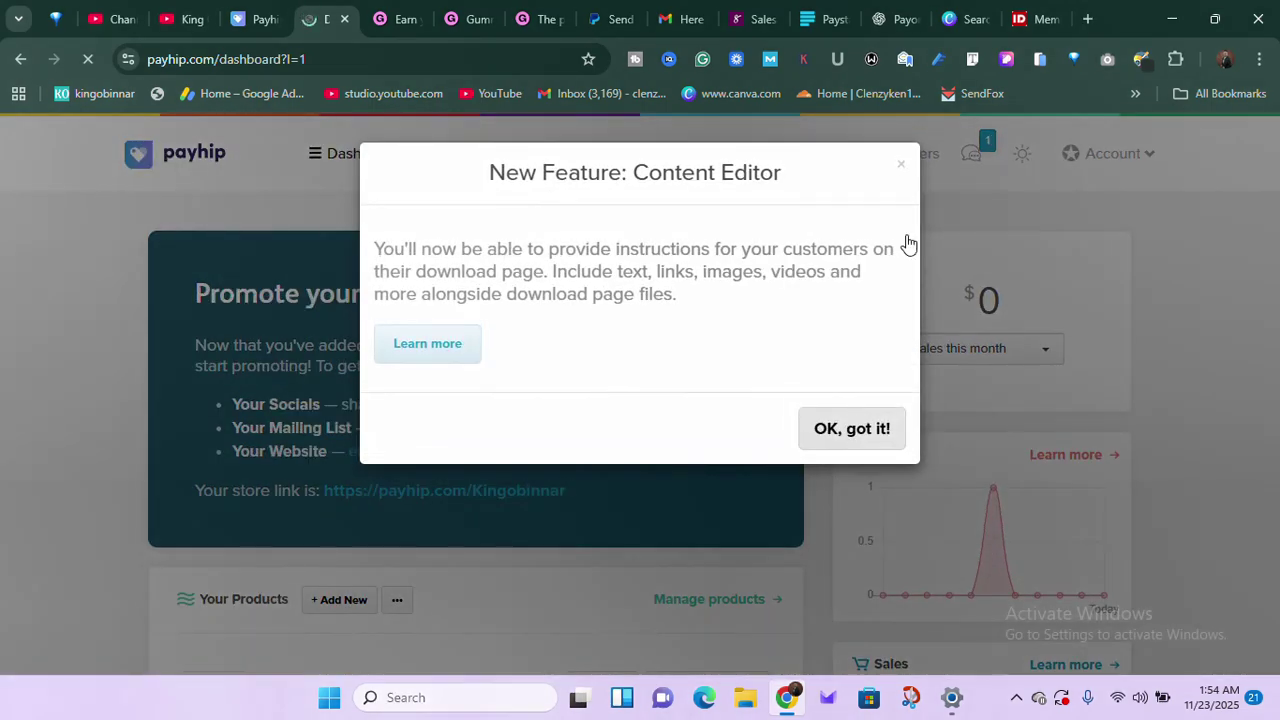
# - Dismiss the Content Editor announcement and review the dashboard's promotion, products, sales, transactions and store sections
pyautogui.click(899, 170)
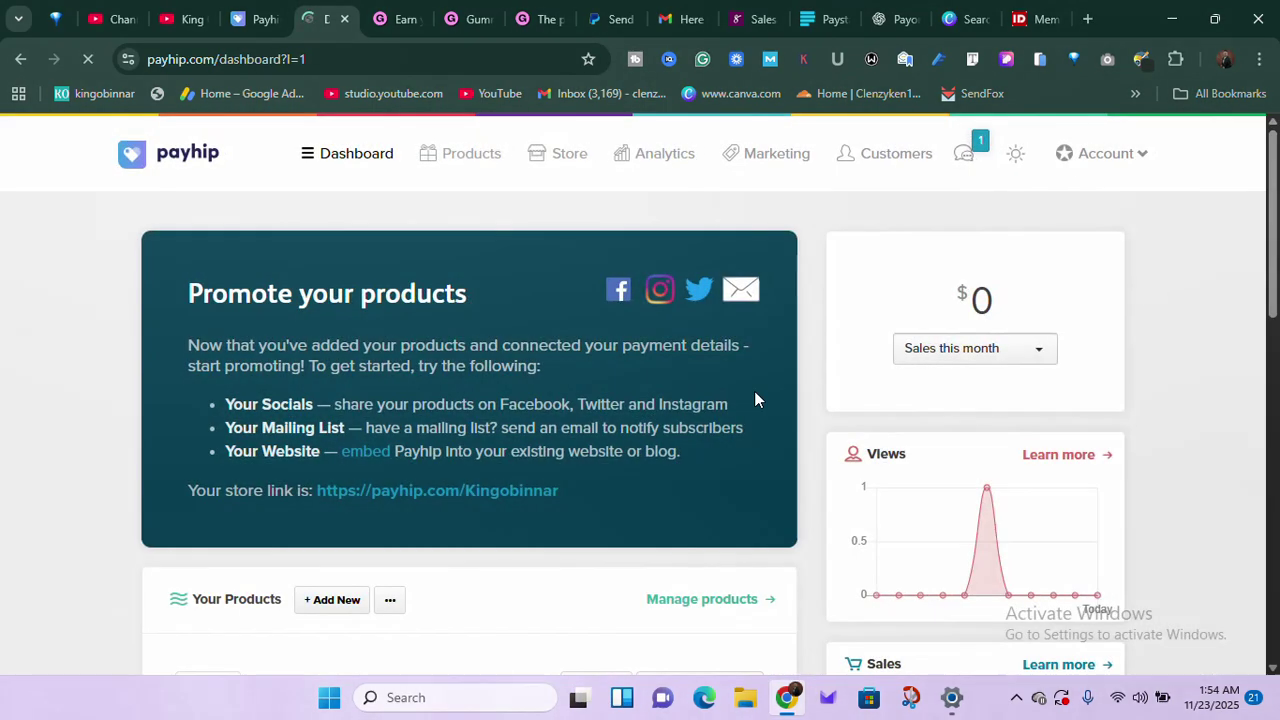
pyautogui.scroll(-5, 755, 393)
pyautogui.scroll(-2, 755, 400)
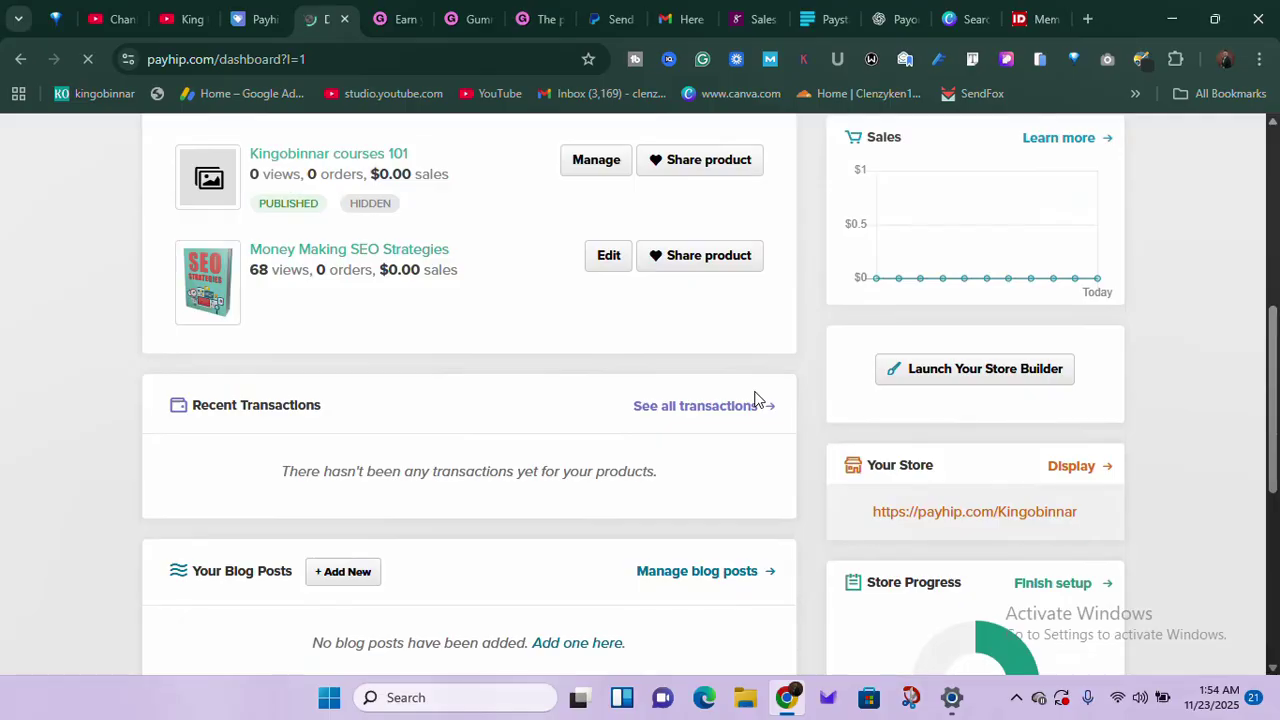
pyautogui.scroll(-1, 755, 399)
pyautogui.scroll(4, 755, 399)
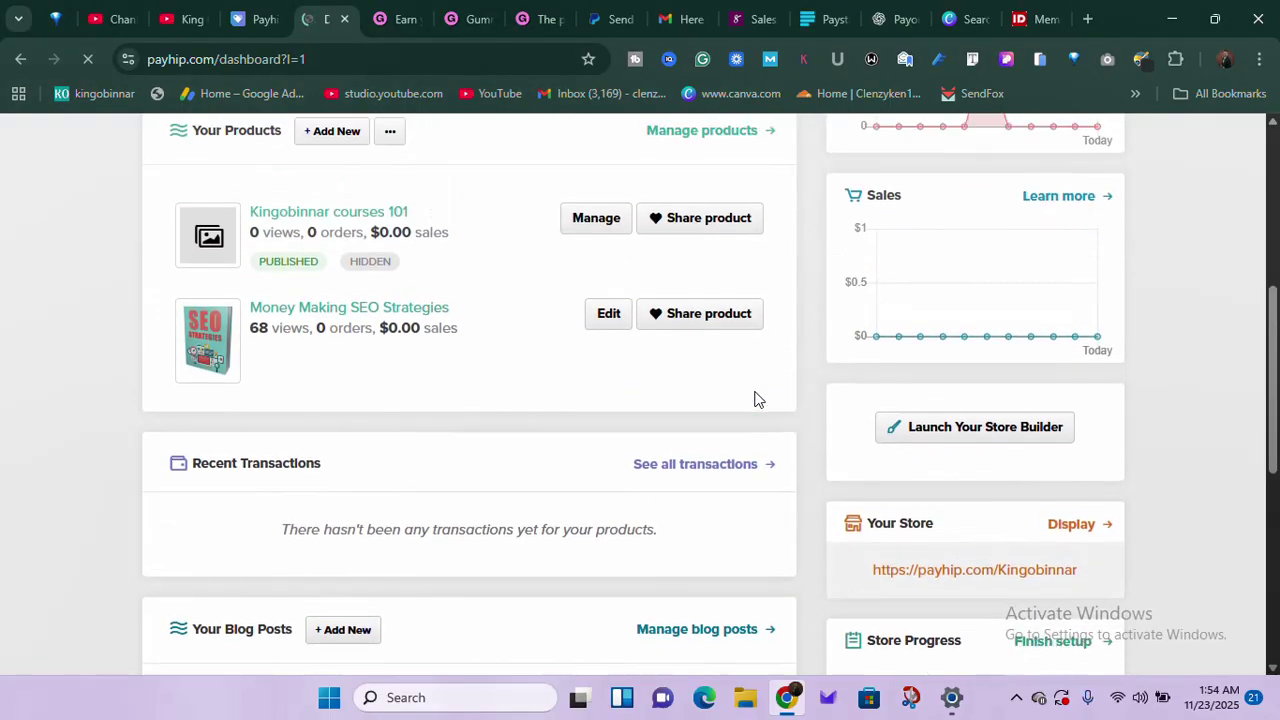
pyautogui.scroll(-1, 277, 514)
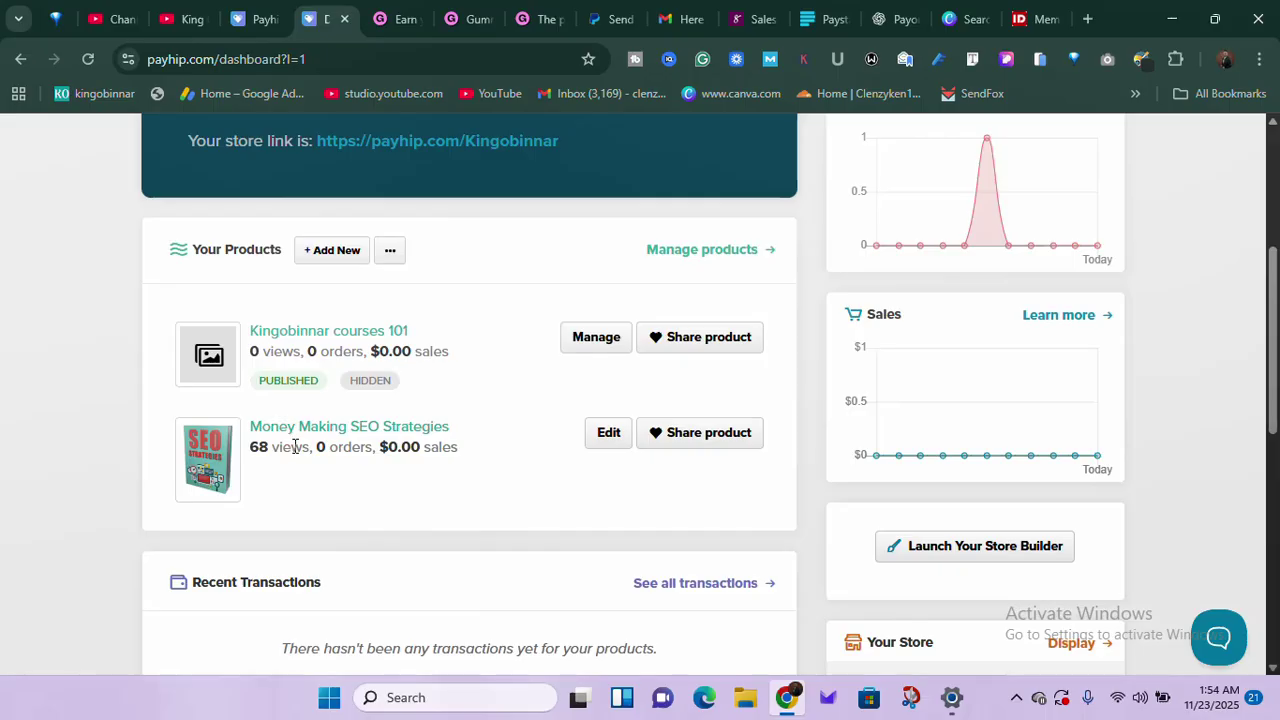
pyautogui.scroll(-3, 295, 445)
pyautogui.scroll(1, 295, 445)
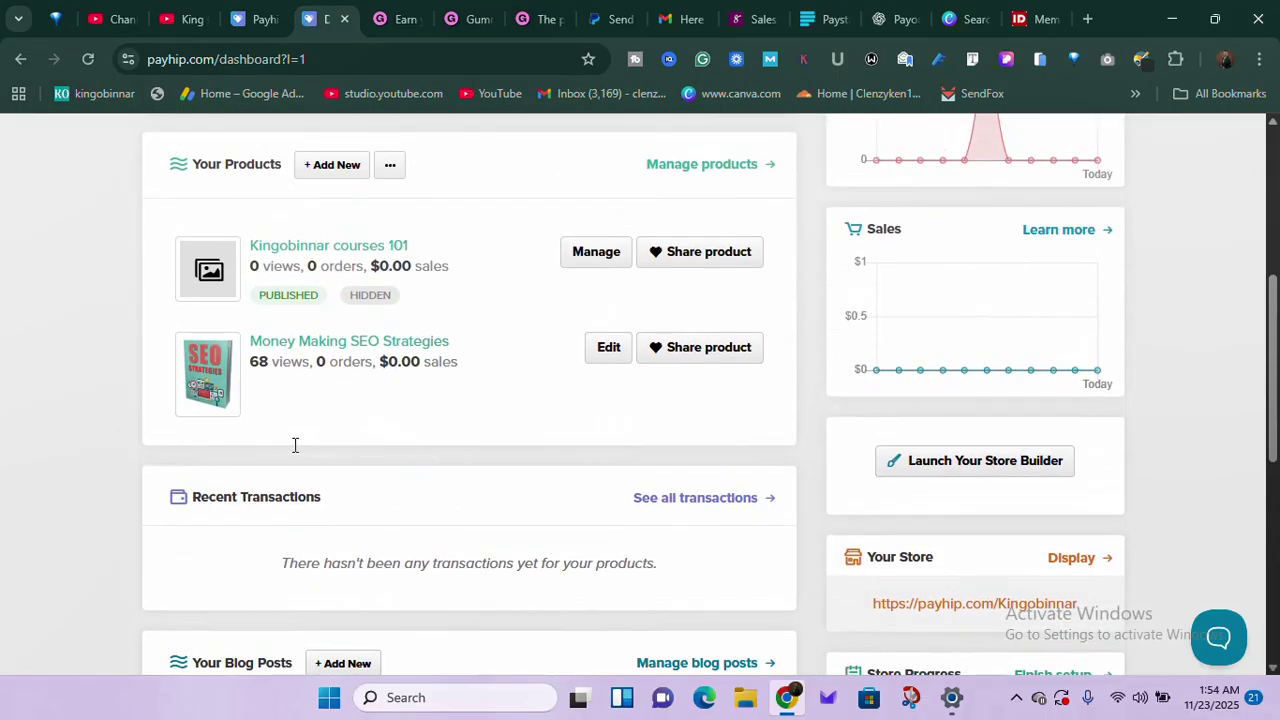
pyautogui.scroll(5, 383, 263)
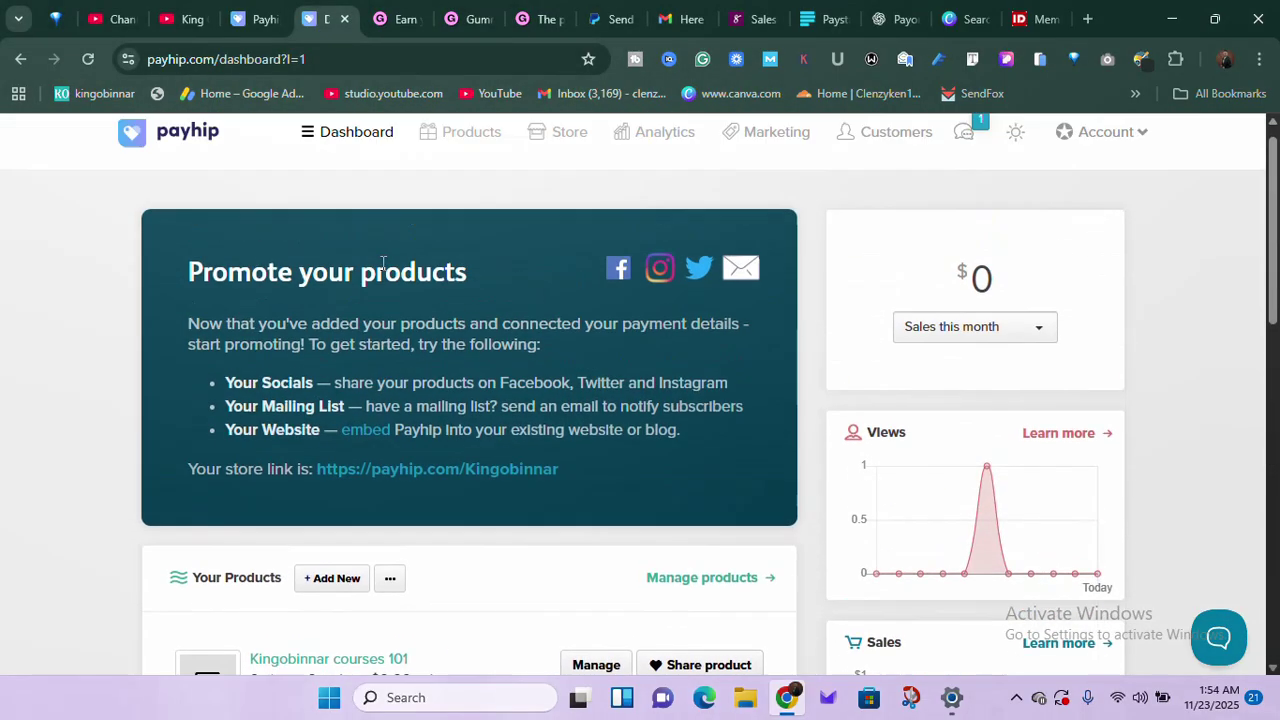
pyautogui.scroll(1, 383, 263)
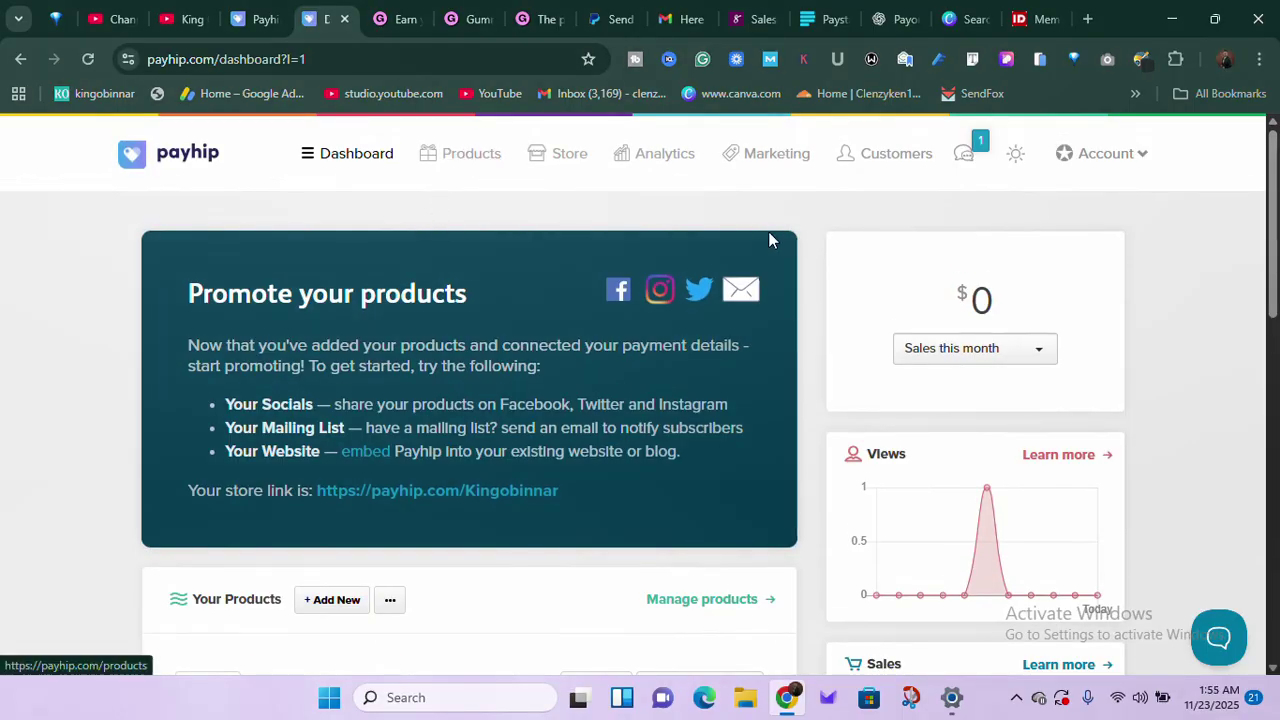
pyautogui.scroll(-15, 488, 313)
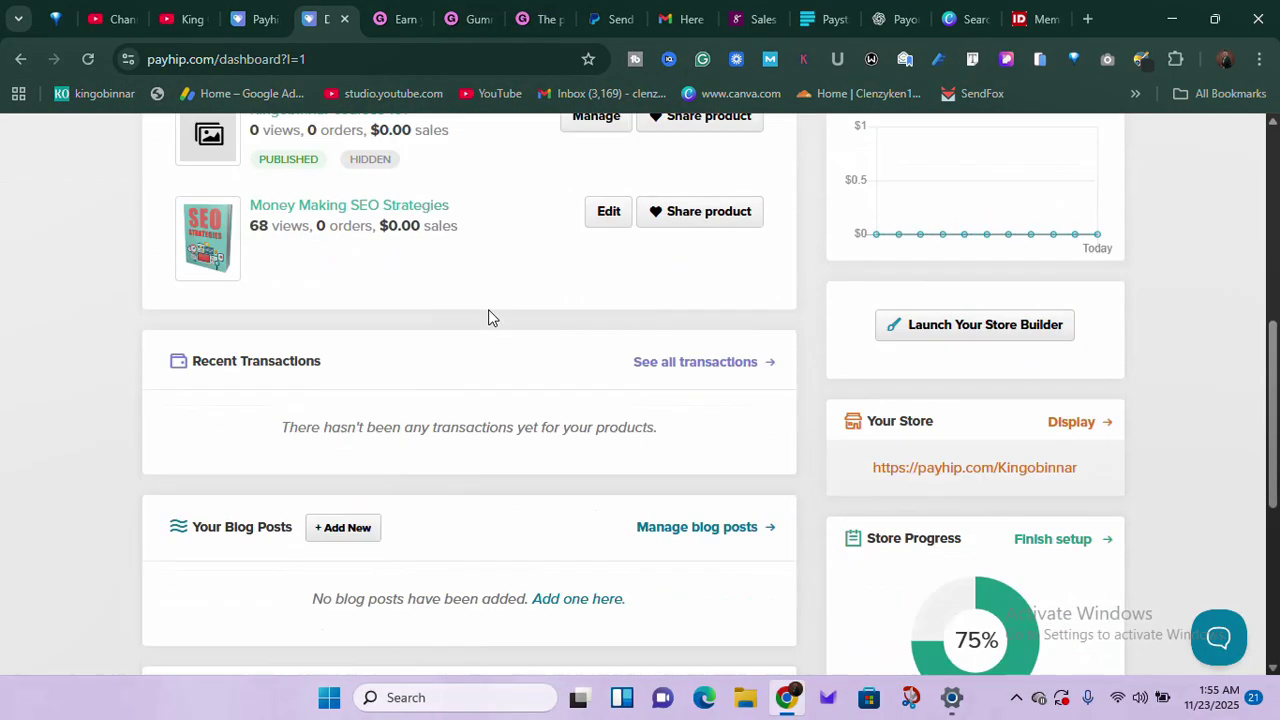
pyautogui.scroll(15, 489, 316)
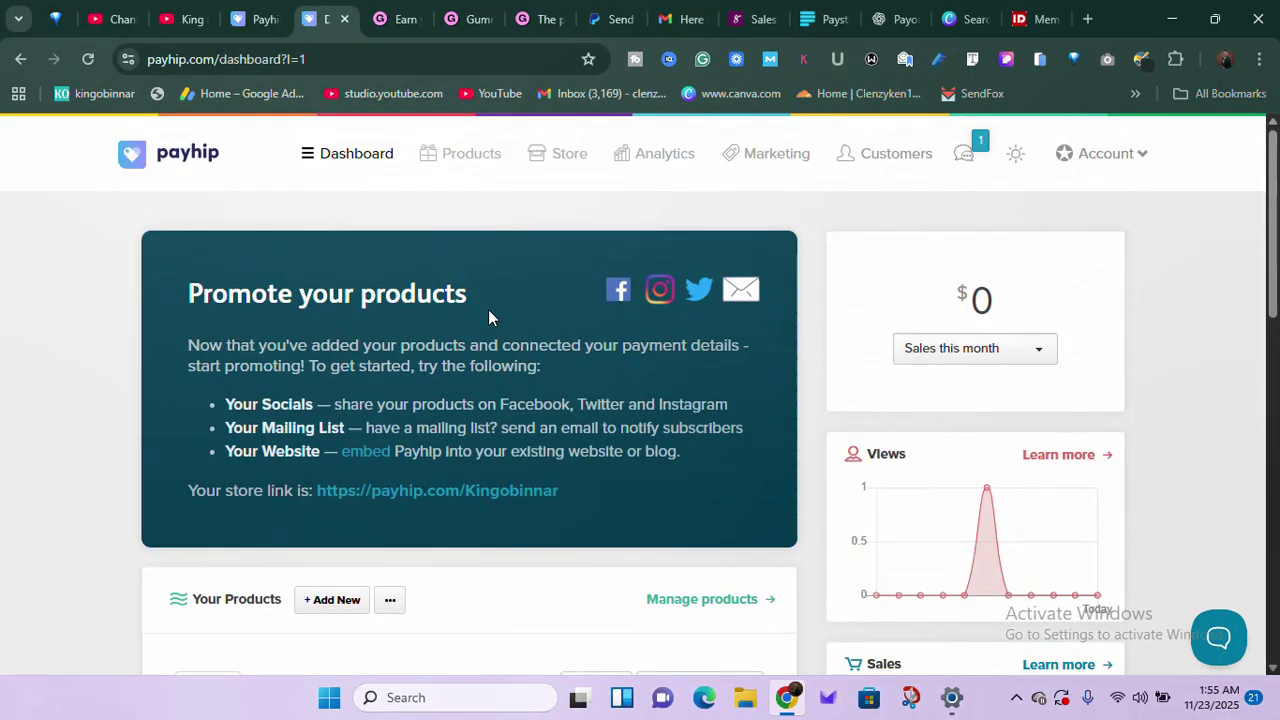
# - Start adding a new product from the Products page, review the product types and choose Digital Product
pyautogui.click(428, 158)
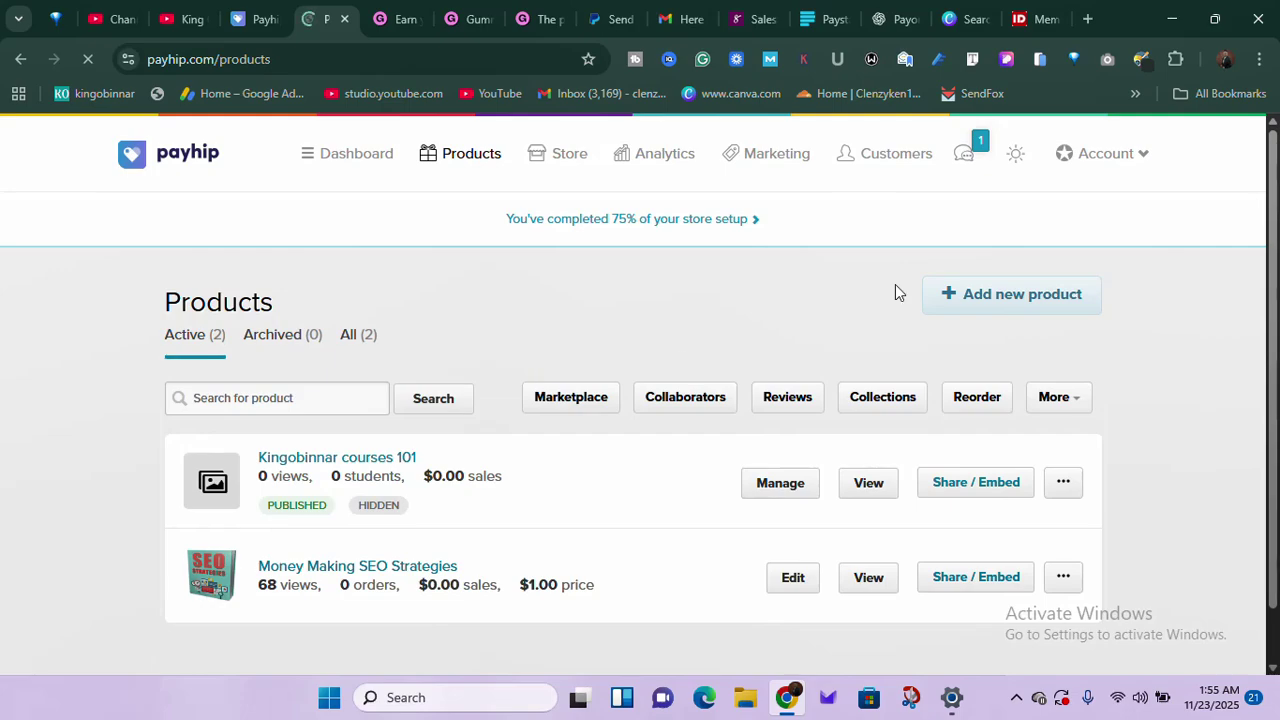
pyautogui.click(991, 300)
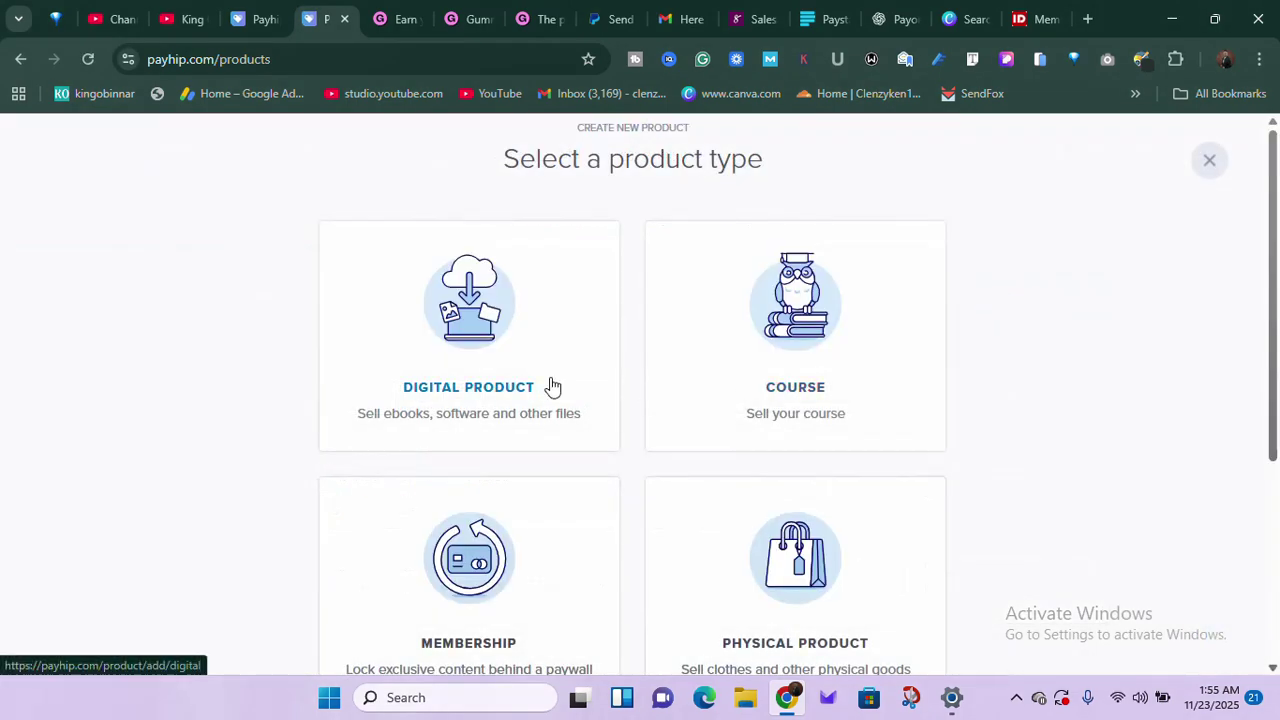
pyautogui.scroll(-1, 529, 380)
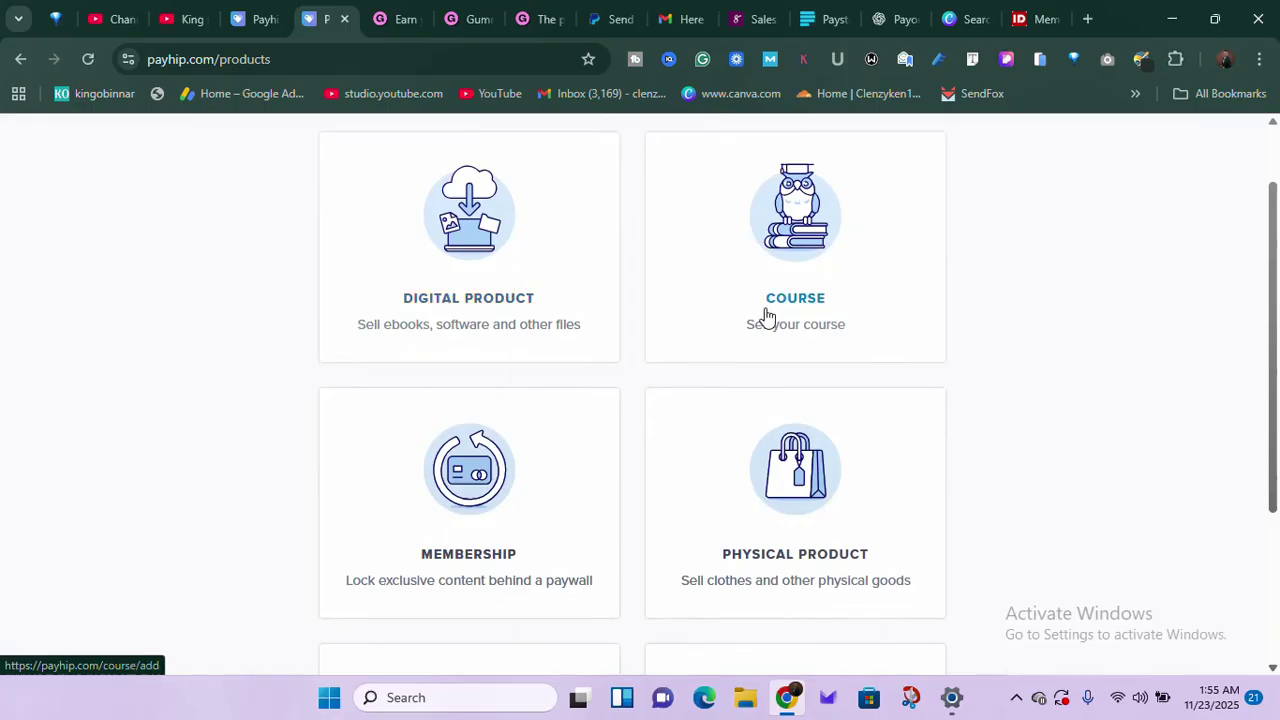
pyautogui.scroll(-3, 645, 484)
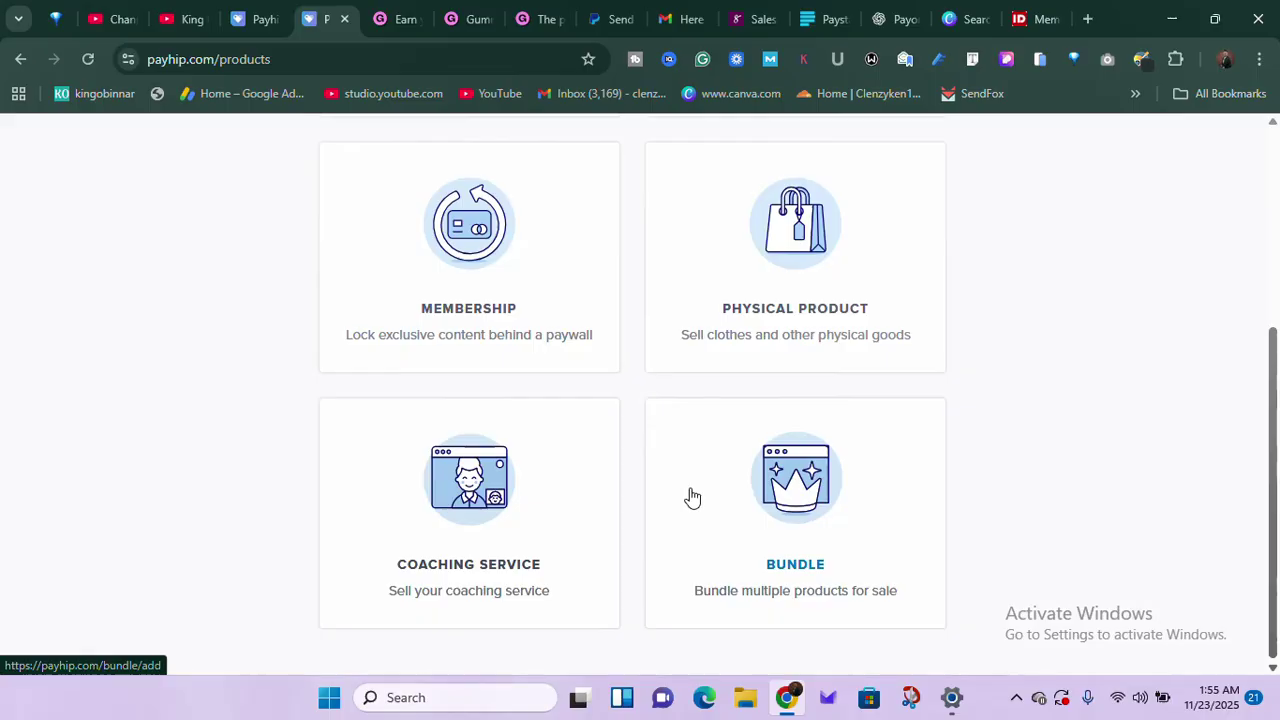
pyautogui.scroll(4, 690, 497)
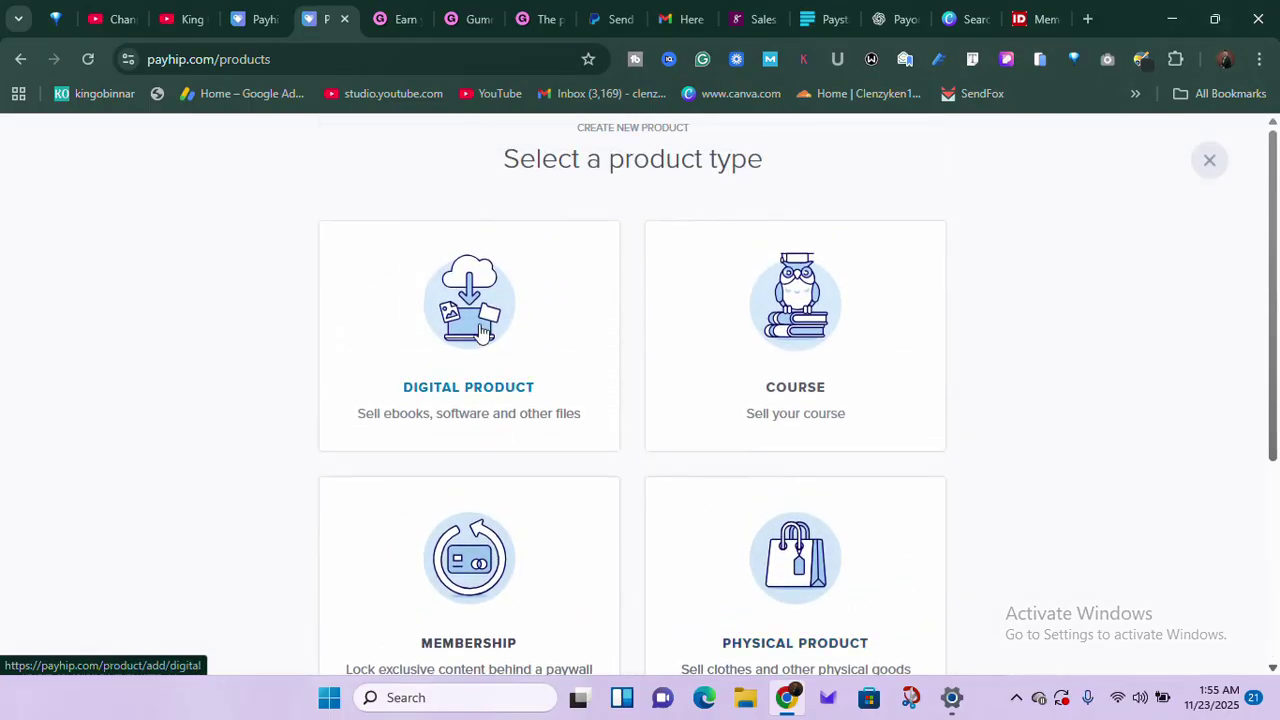
pyautogui.click(481, 331)
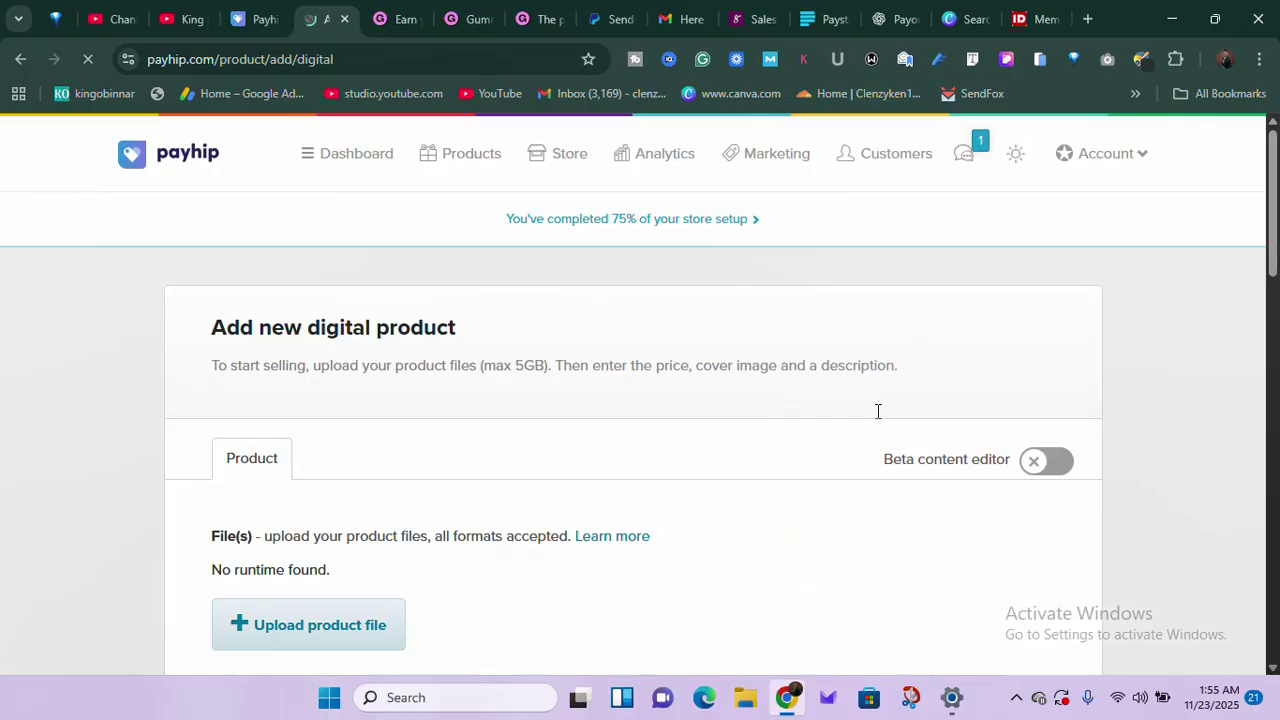
# - Examine the new digital product form, covering file upload, title, price, cover image, description and visibility options
pyautogui.scroll(-1, 877, 411)
pyautogui.scroll(-5, 426, 424)
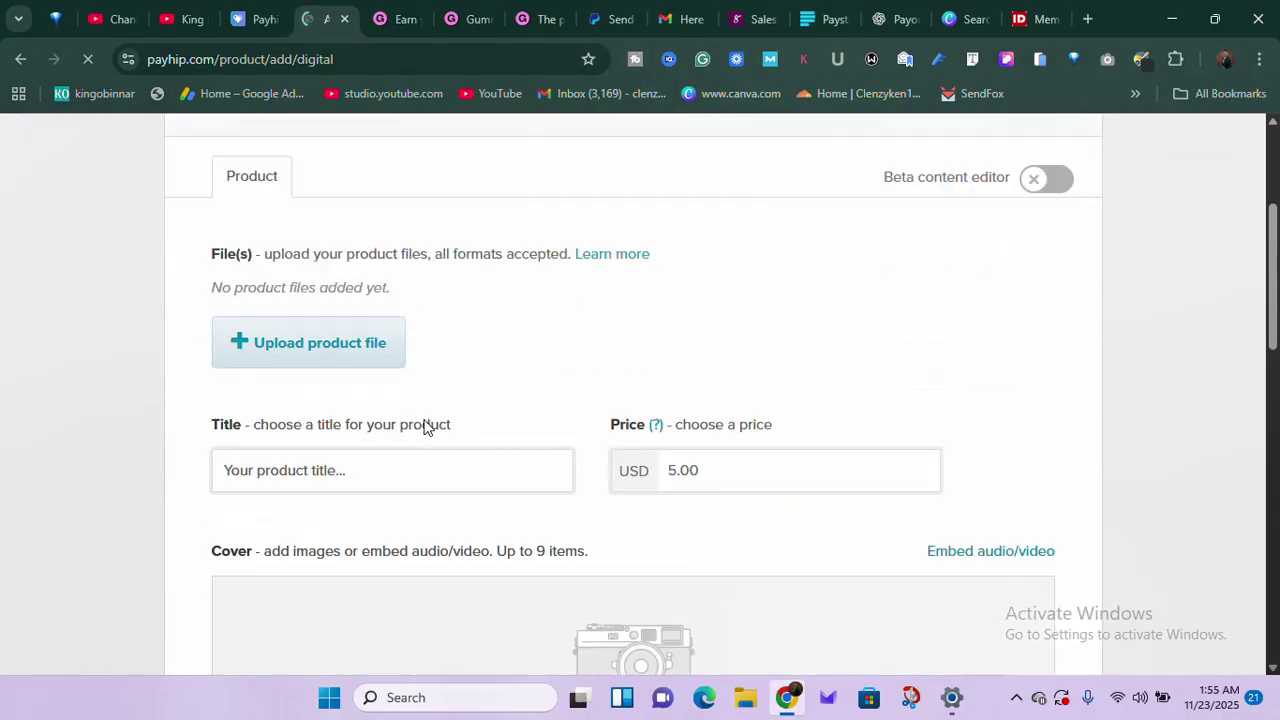
pyautogui.scroll(-2, 423, 427)
pyautogui.scroll(3, 423, 427)
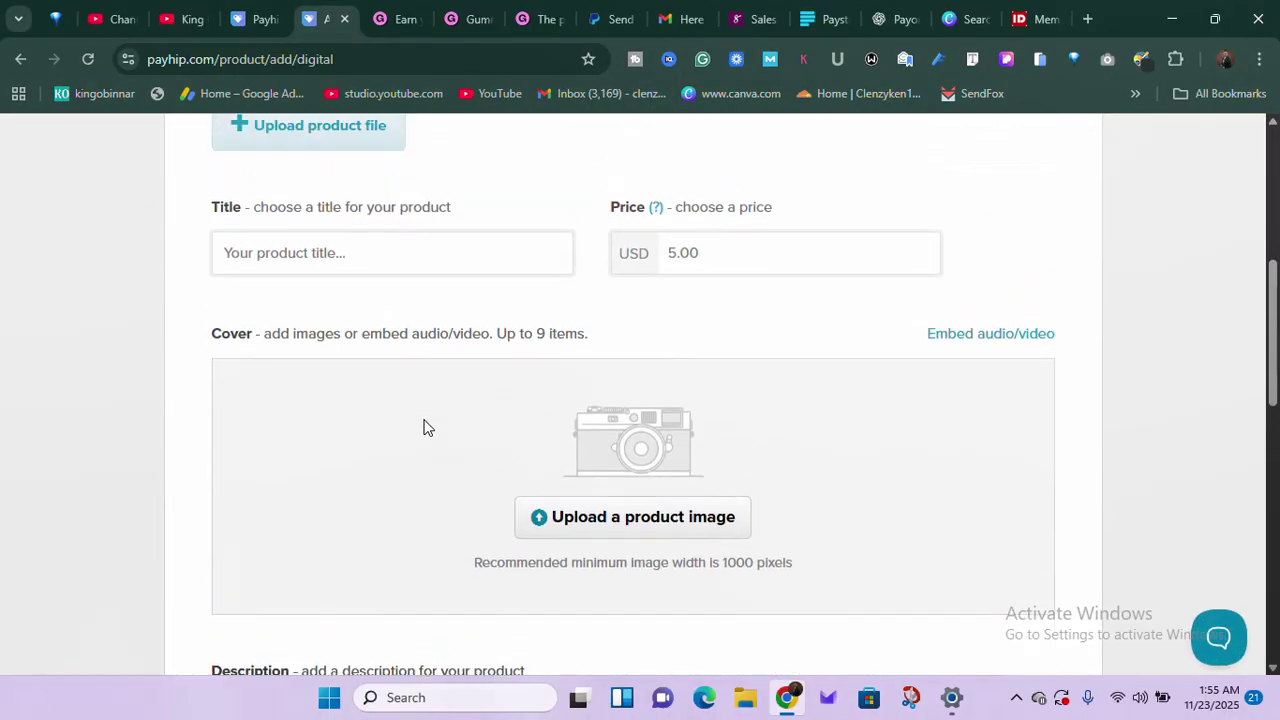
pyautogui.scroll(-6, 423, 427)
pyautogui.scroll(-3, 423, 427)
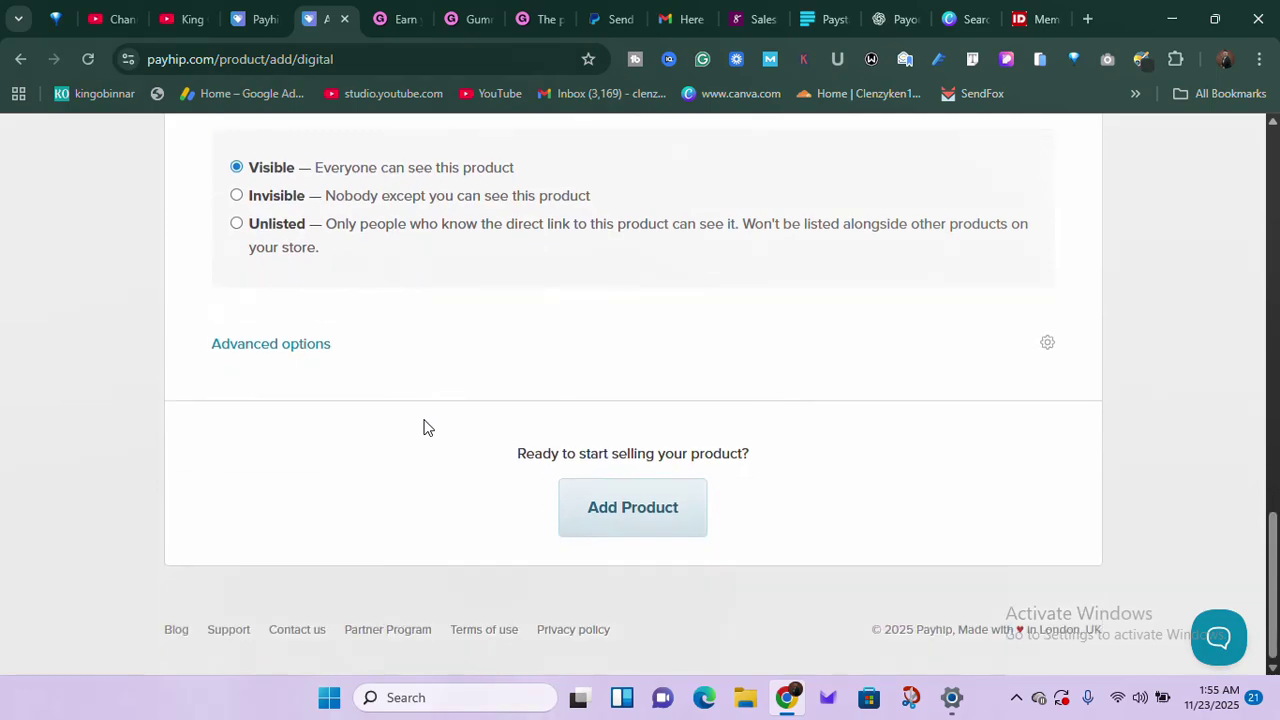
pyautogui.scroll(5, 423, 427)
pyautogui.scroll(10, 423, 427)
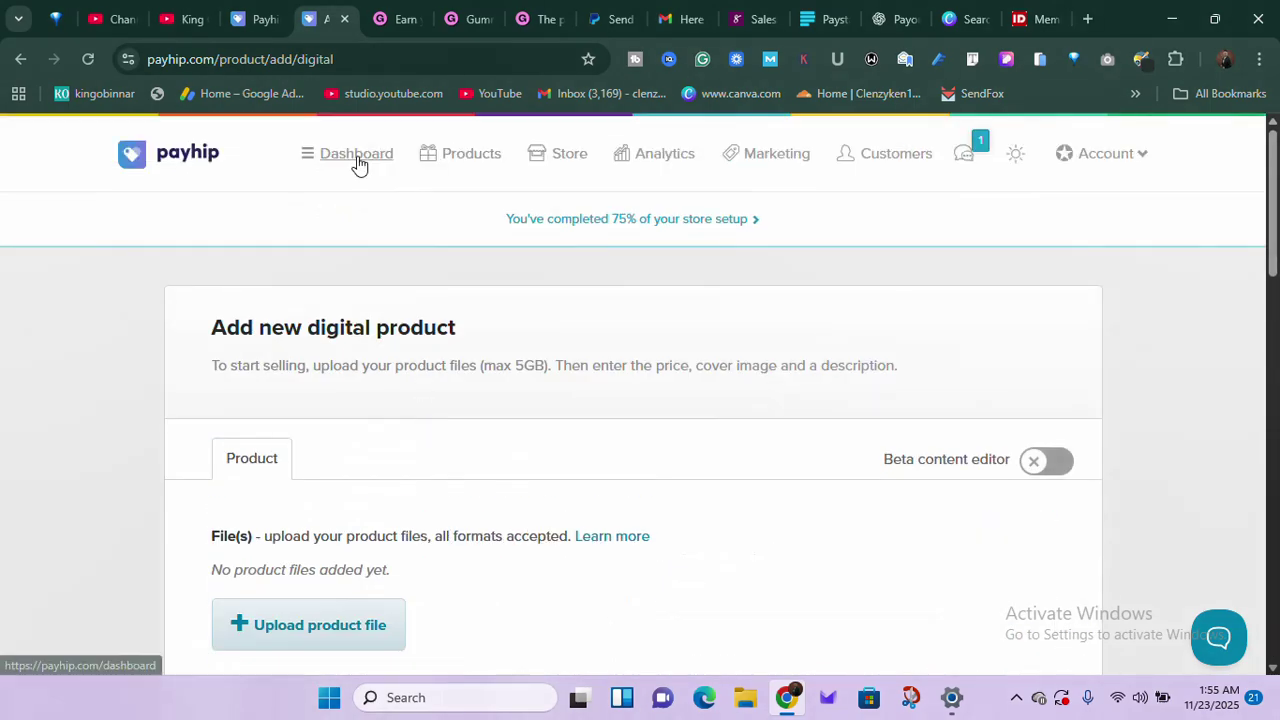
# - Return to the dashboard, go to the account settings and examine the payment methods under Payment Details
pyautogui.click(357, 160)
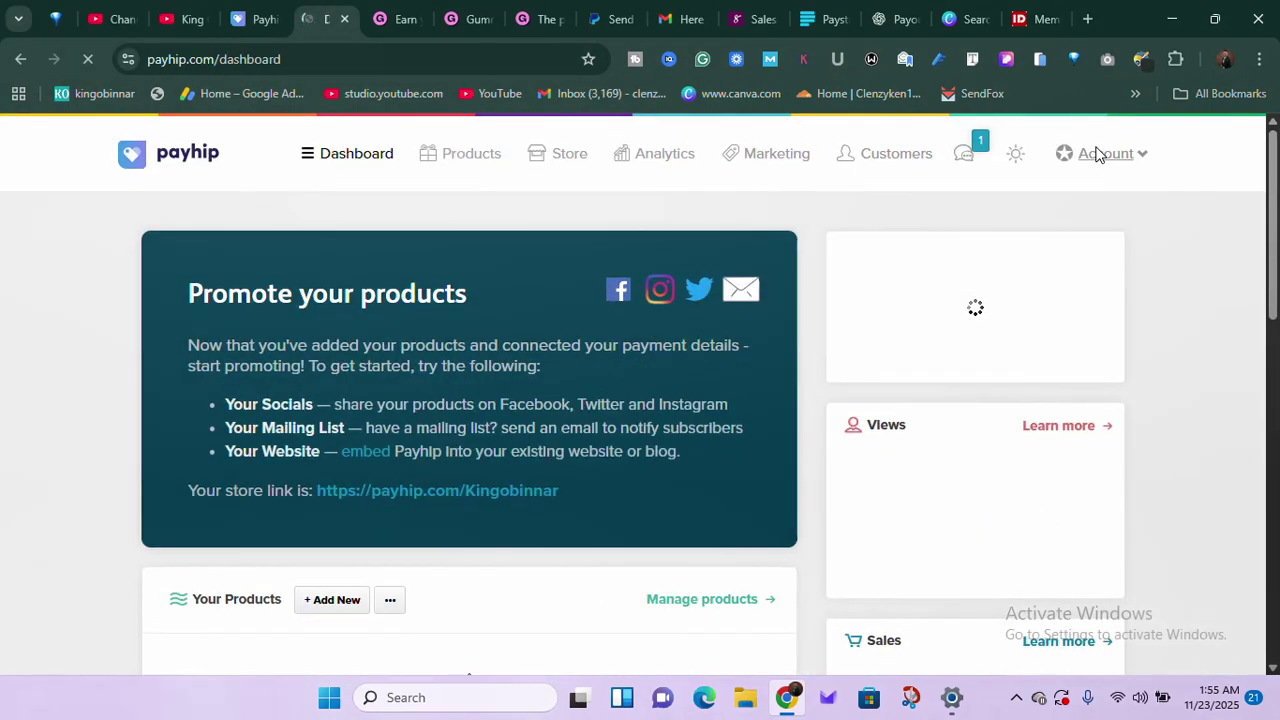
pyautogui.click(1098, 155)
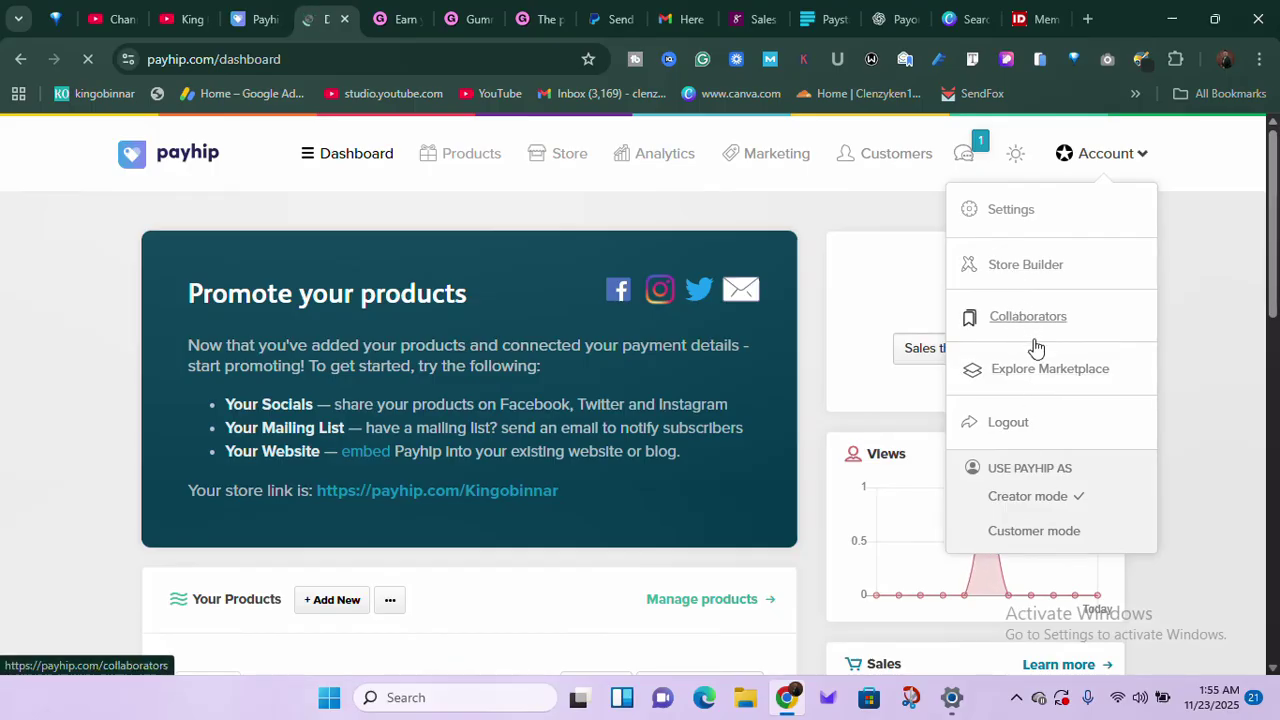
pyautogui.click(1012, 212)
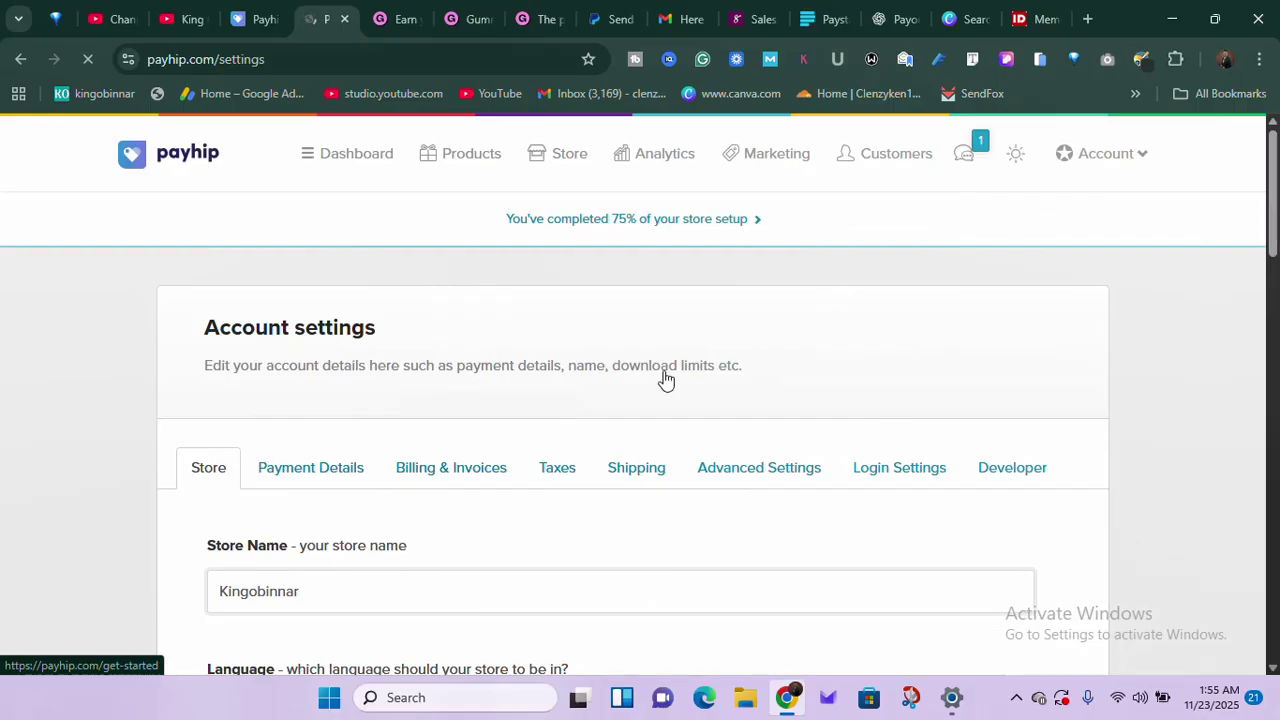
pyautogui.click(318, 481)
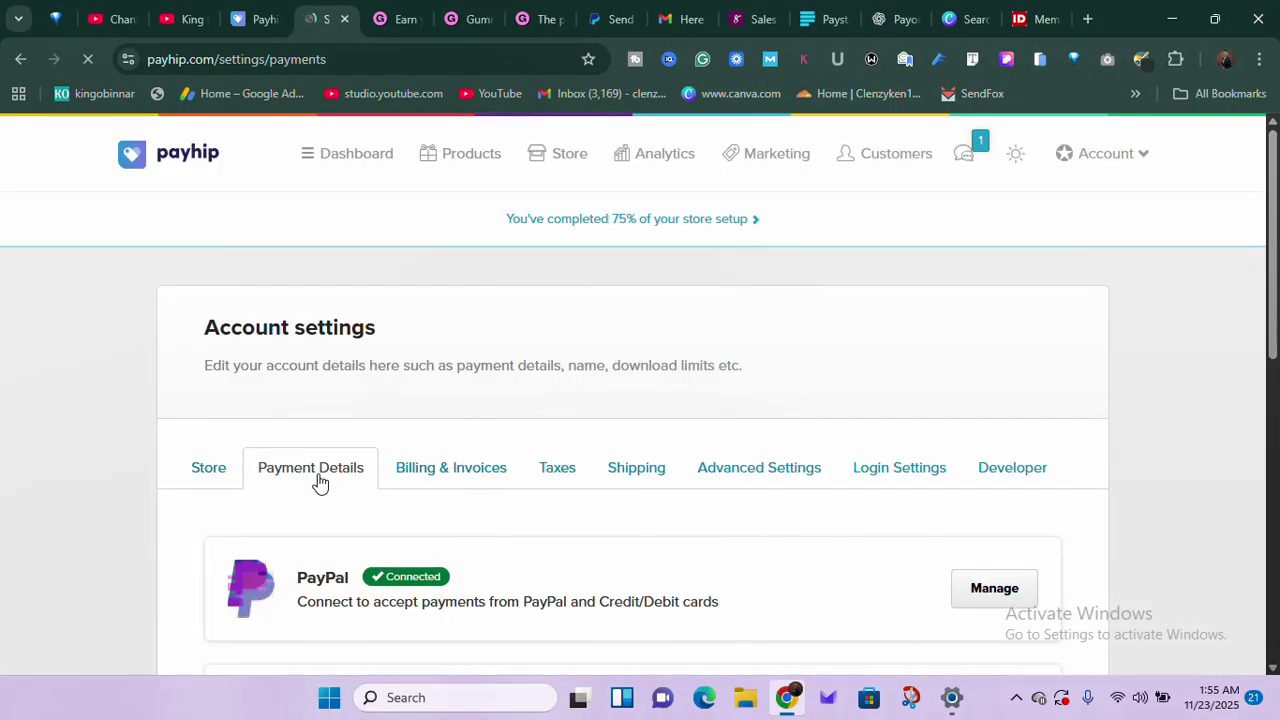
pyautogui.scroll(-3, 318, 481)
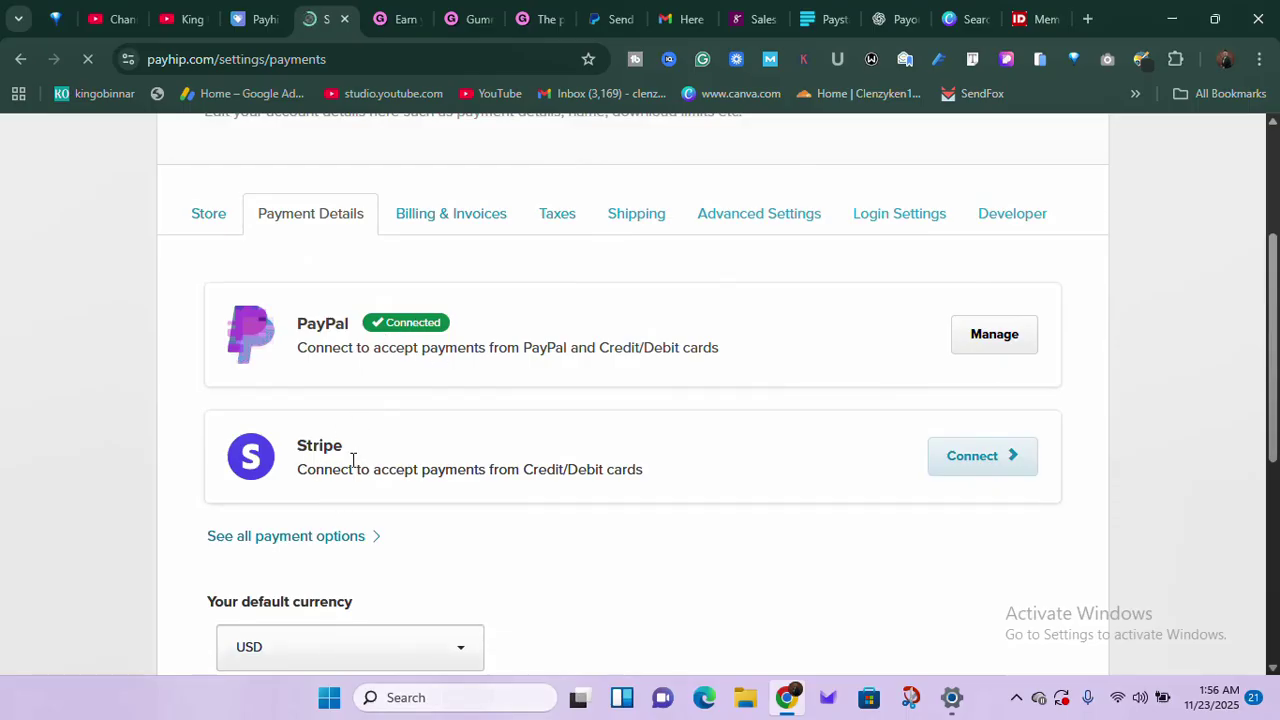
pyautogui.keyDown('ctrl'); pyautogui.scroll(5, 352, 460); pyautogui.keyUp('ctrl')
pyautogui.keyDown('ctrl'); pyautogui.scroll(-5, 352, 460); pyautogui.keyUp('ctrl')
pyautogui.scroll(2, 369, 341)
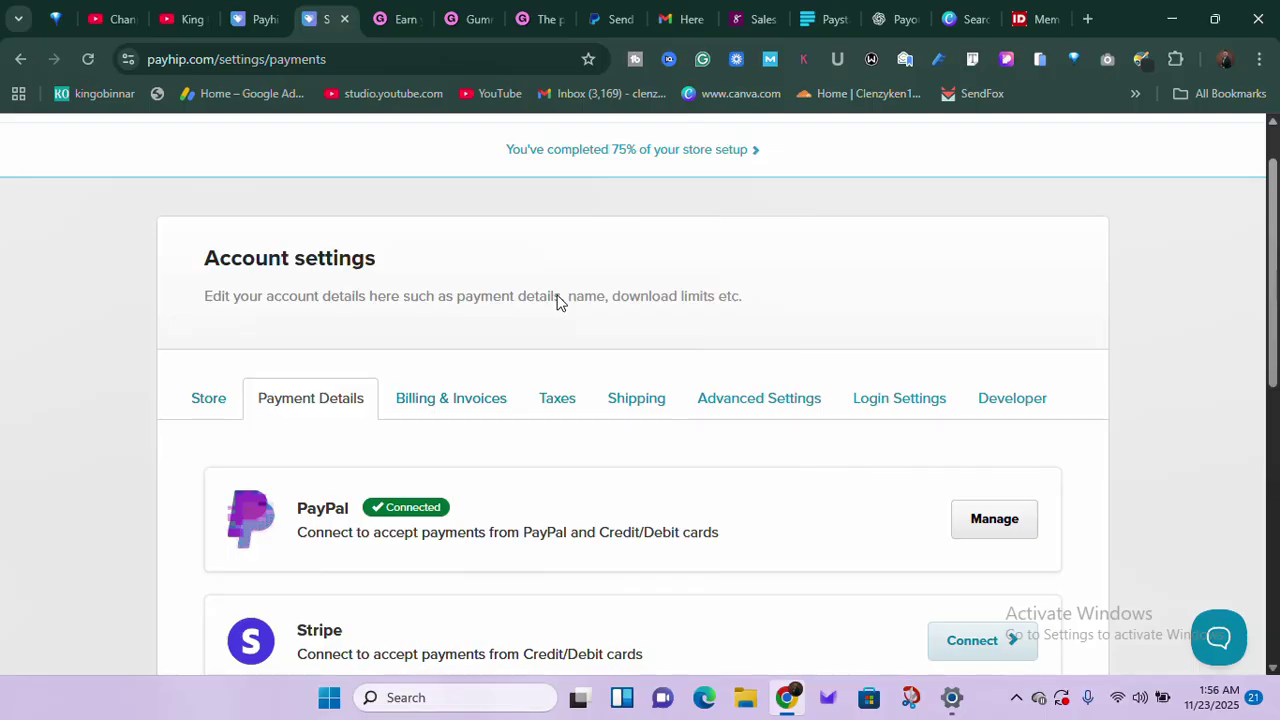
# - Switch to the already open PayPal home page and open its login page
pyautogui.click(610, 18)
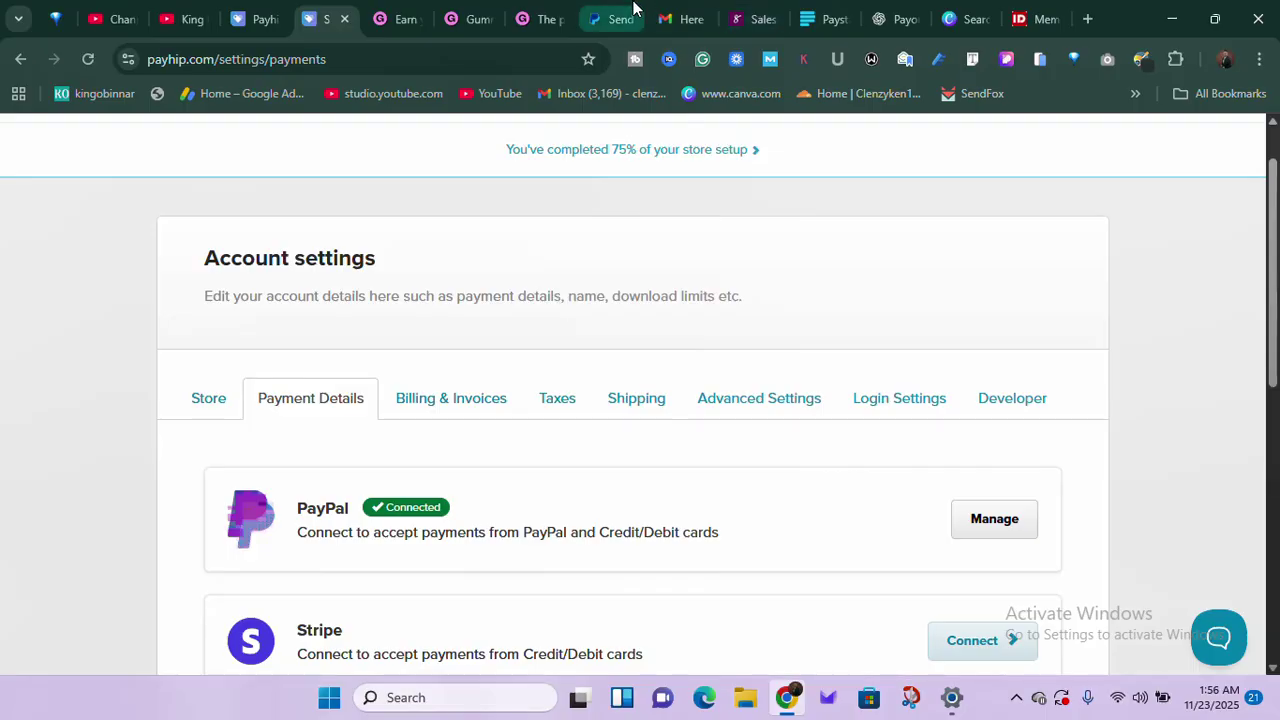
pyautogui.click(670, 205)
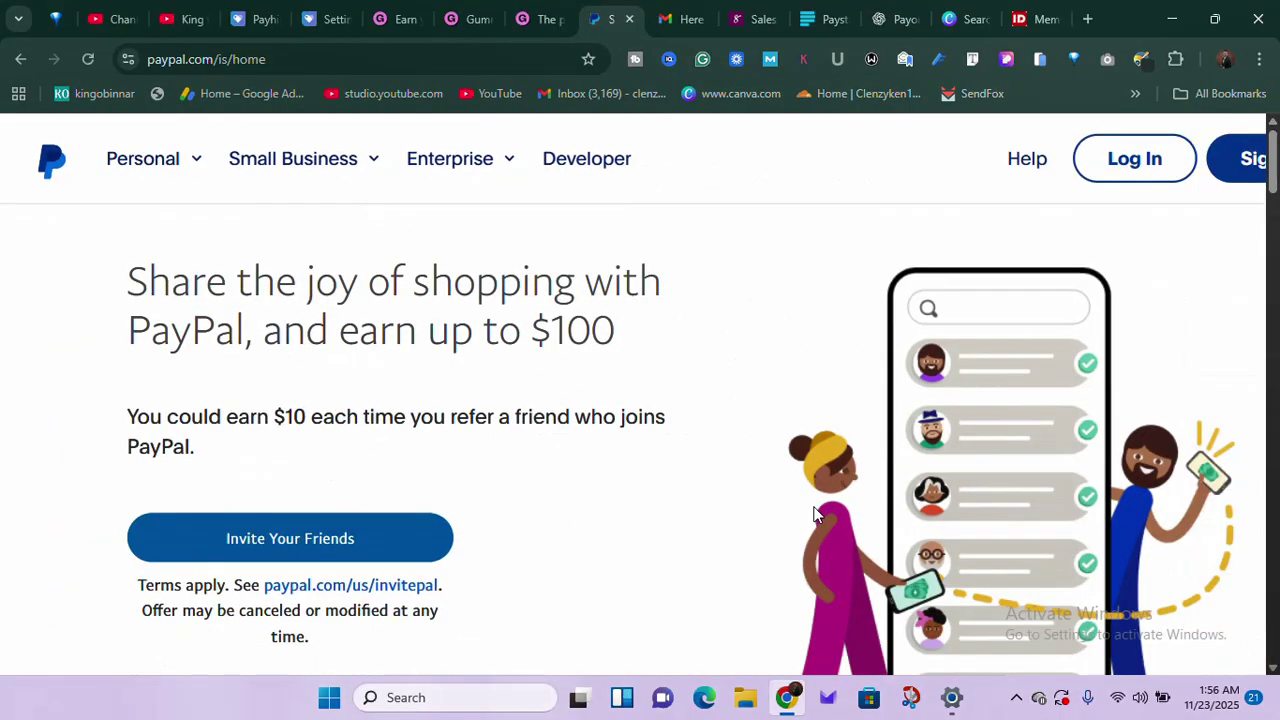
pyautogui.click(1135, 180)
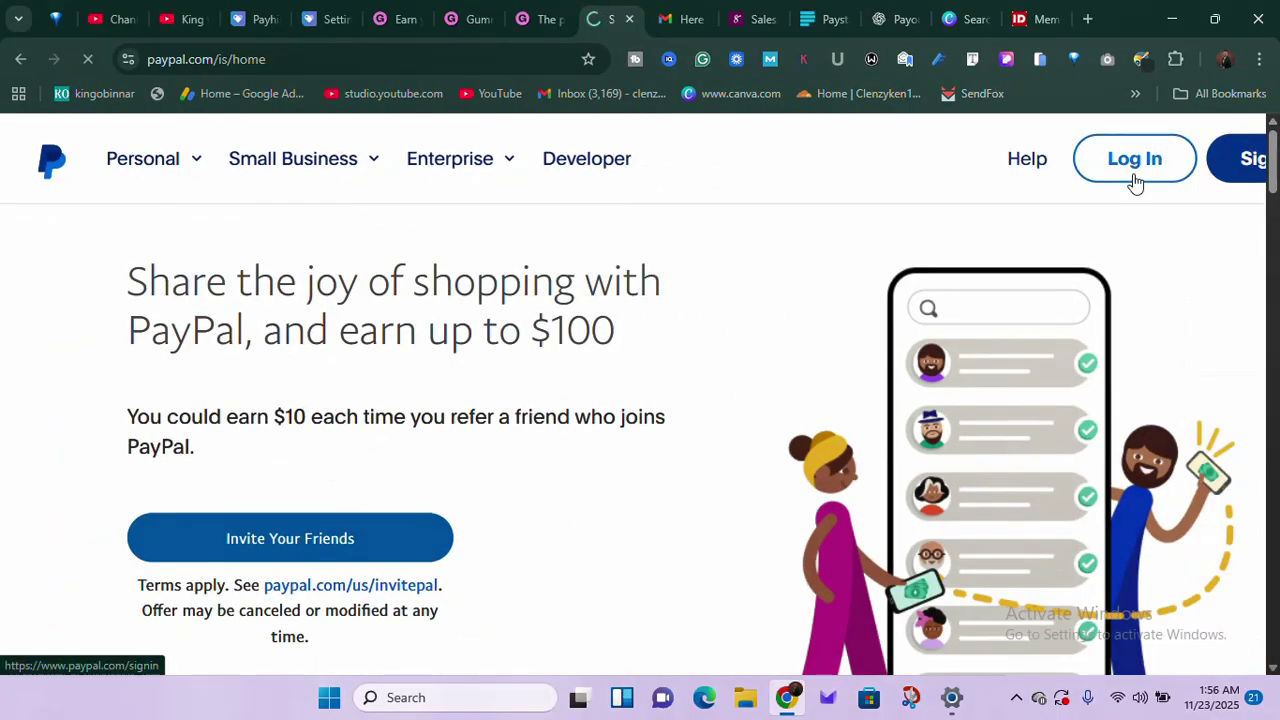
# - Switch to the Gumroad home page and view the weekly income figure and creator testimonials
pyautogui.click(395, 8)
pyautogui.scroll(-10, 534, 283)
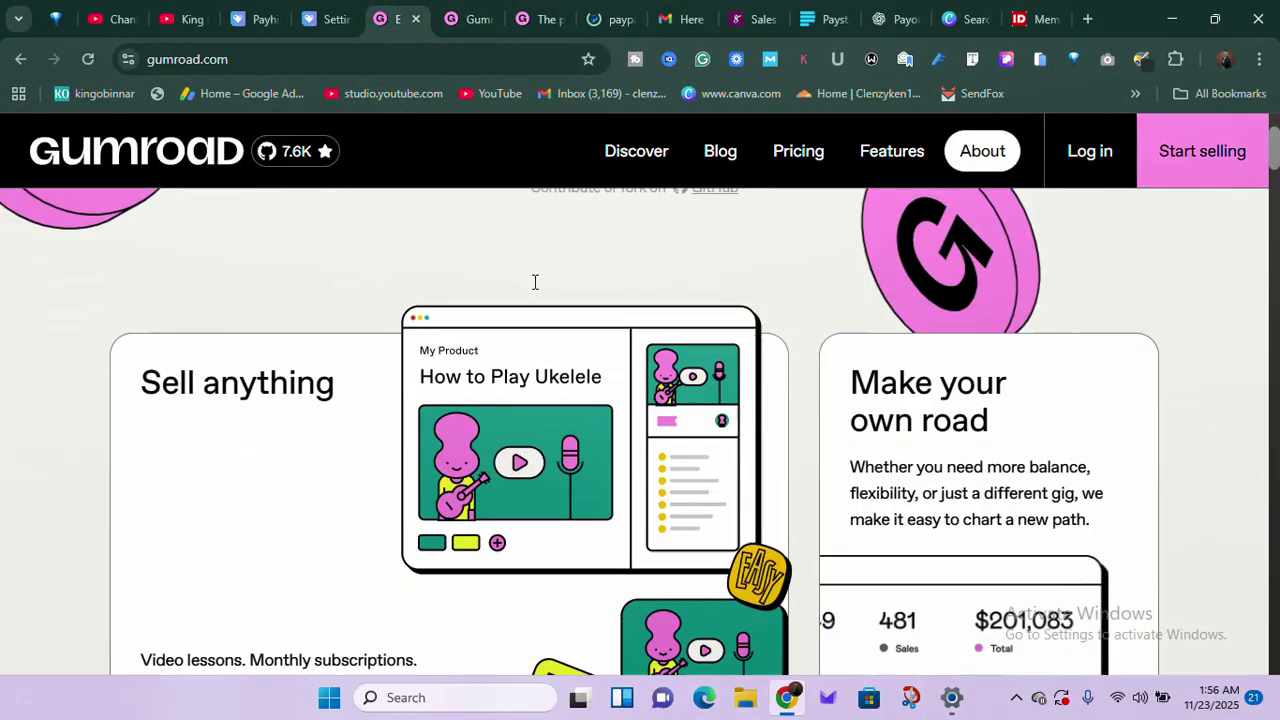
pyautogui.scroll(-10, 534, 282)
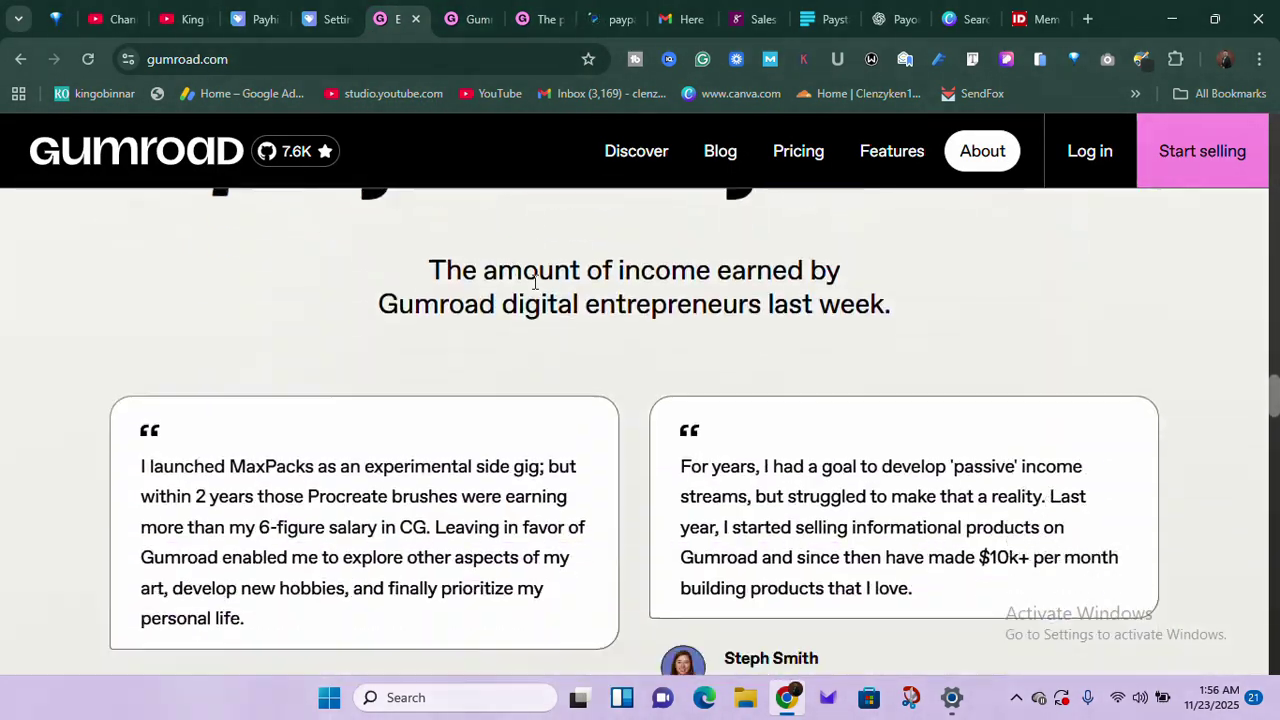
pyautogui.scroll(5, 534, 282)
pyautogui.scroll(-2, 534, 282)
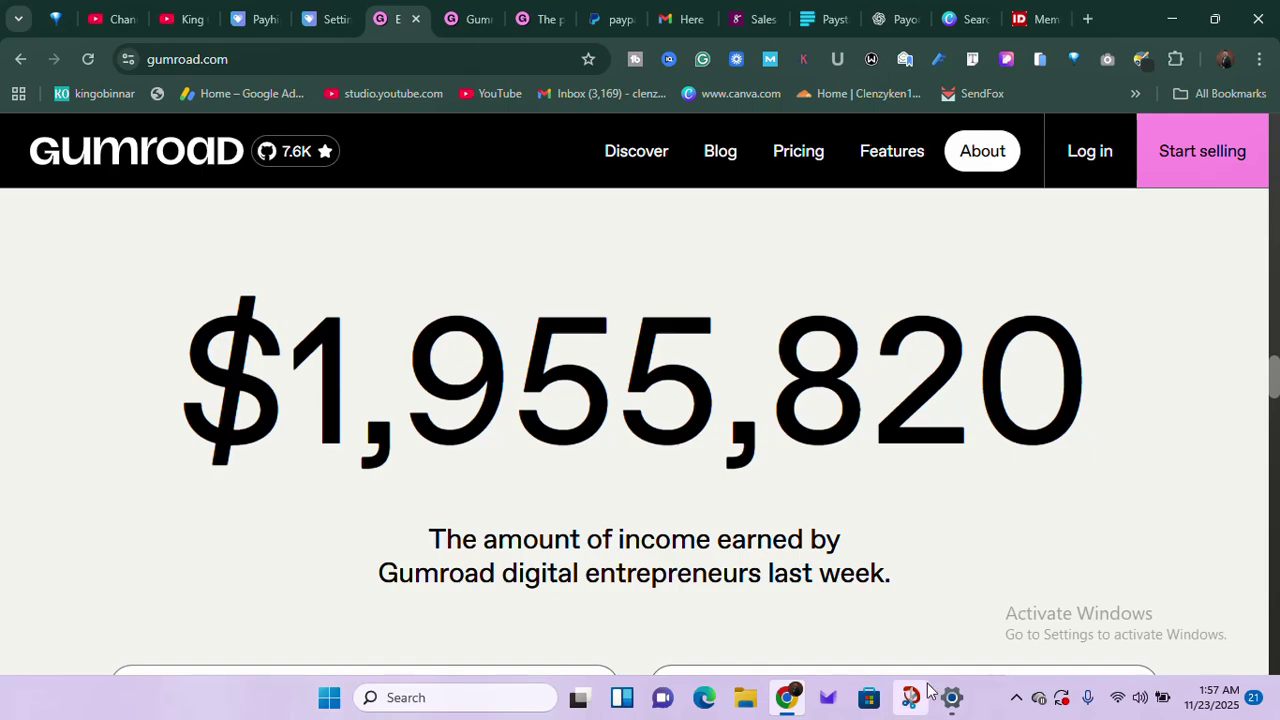
pyautogui.click(1015, 703)
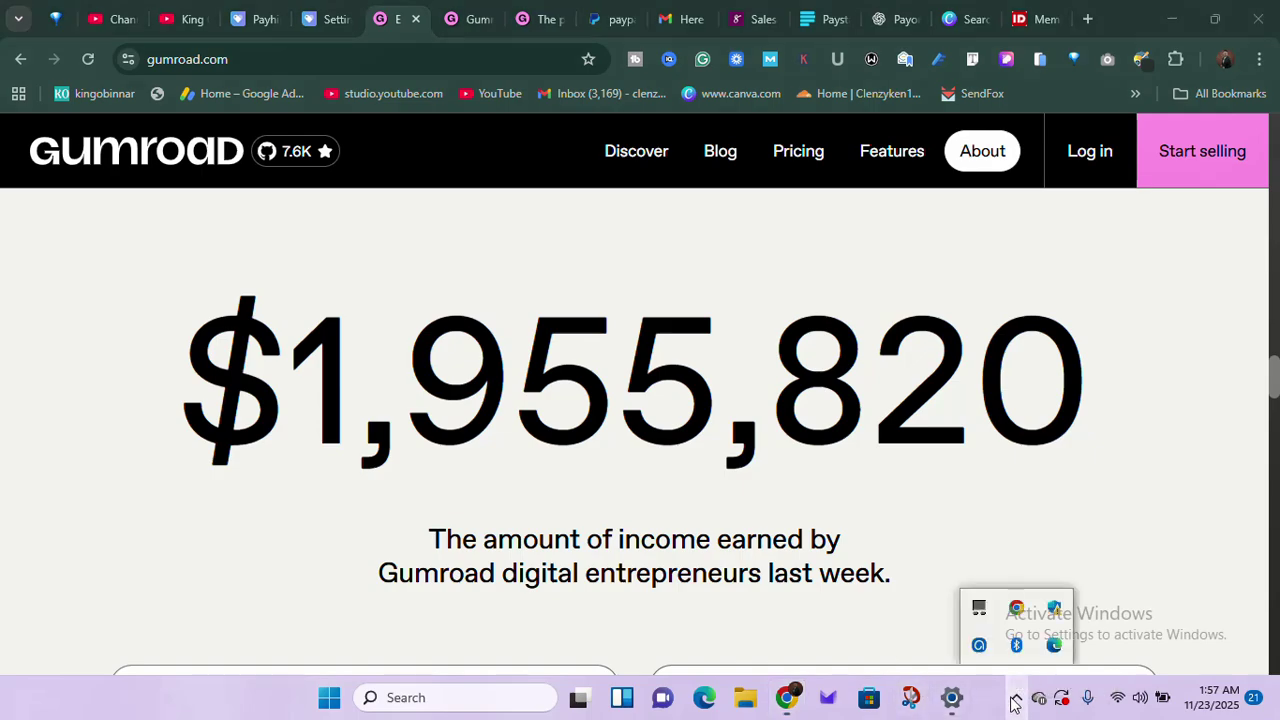
pyautogui.click(979, 607)
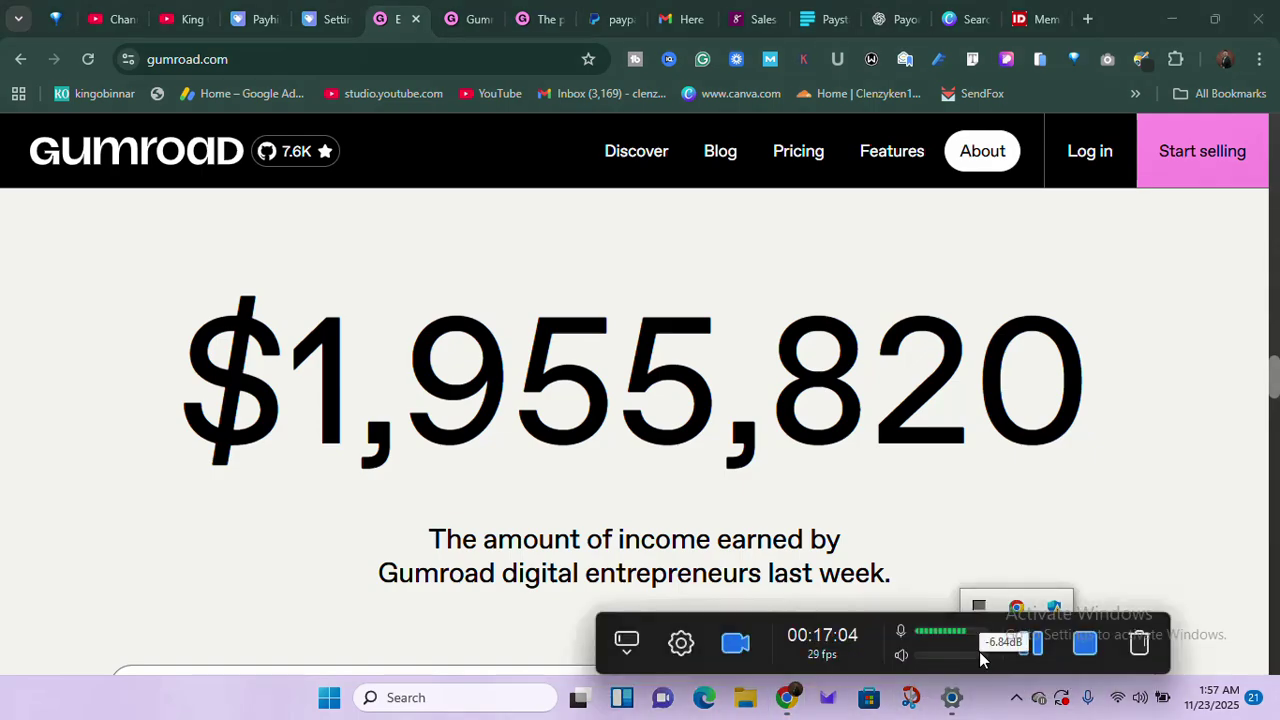
pyautogui.moveTo(884, 621); pyautogui.dragTo(943, 658)
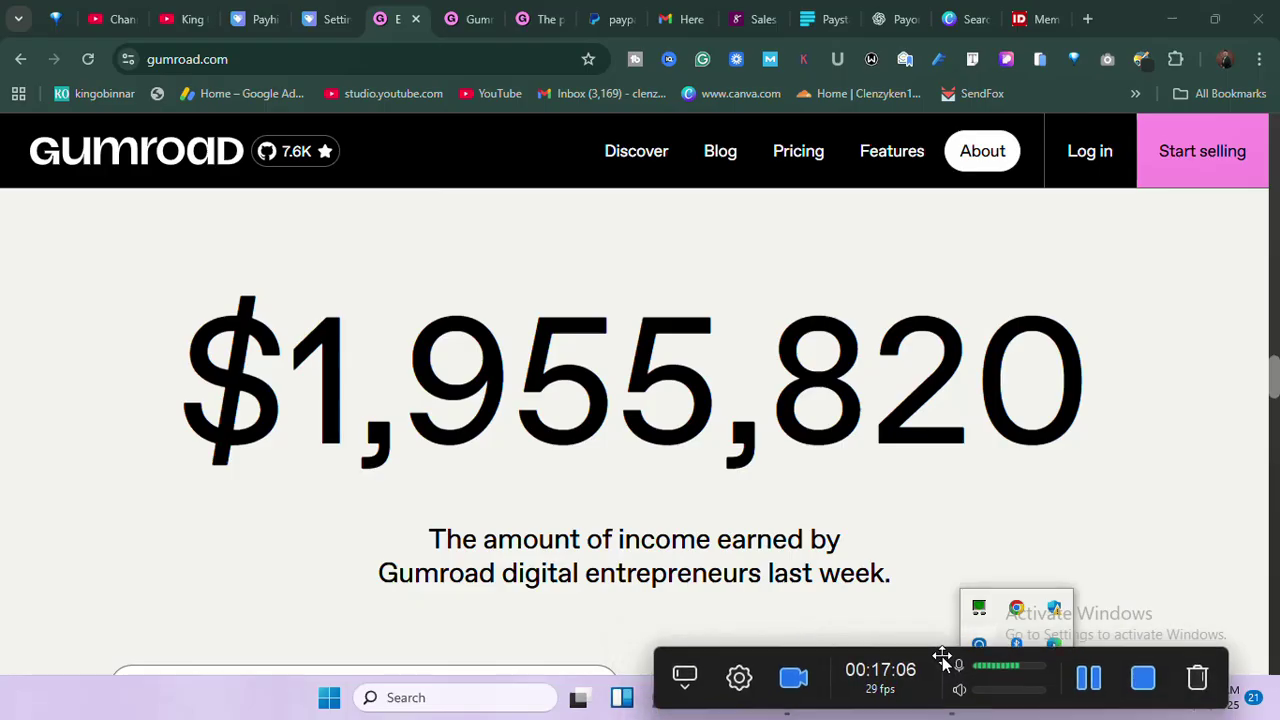